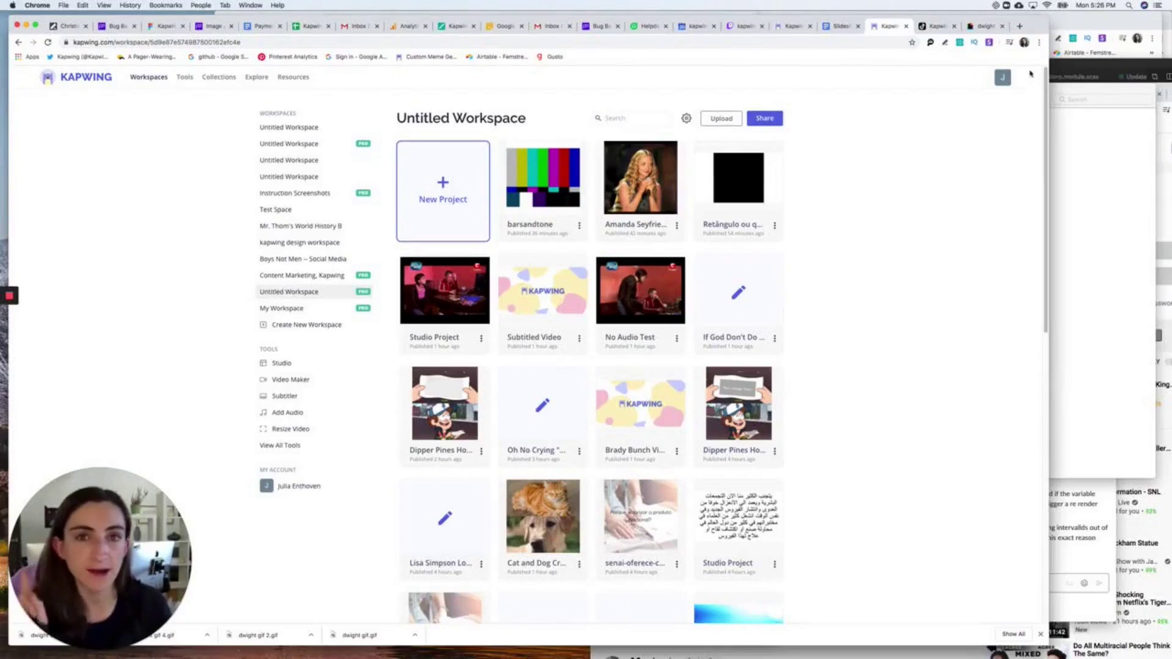
Go to google.com in the current tab, leaving the Kapwing workspace page.
click(650, 37)
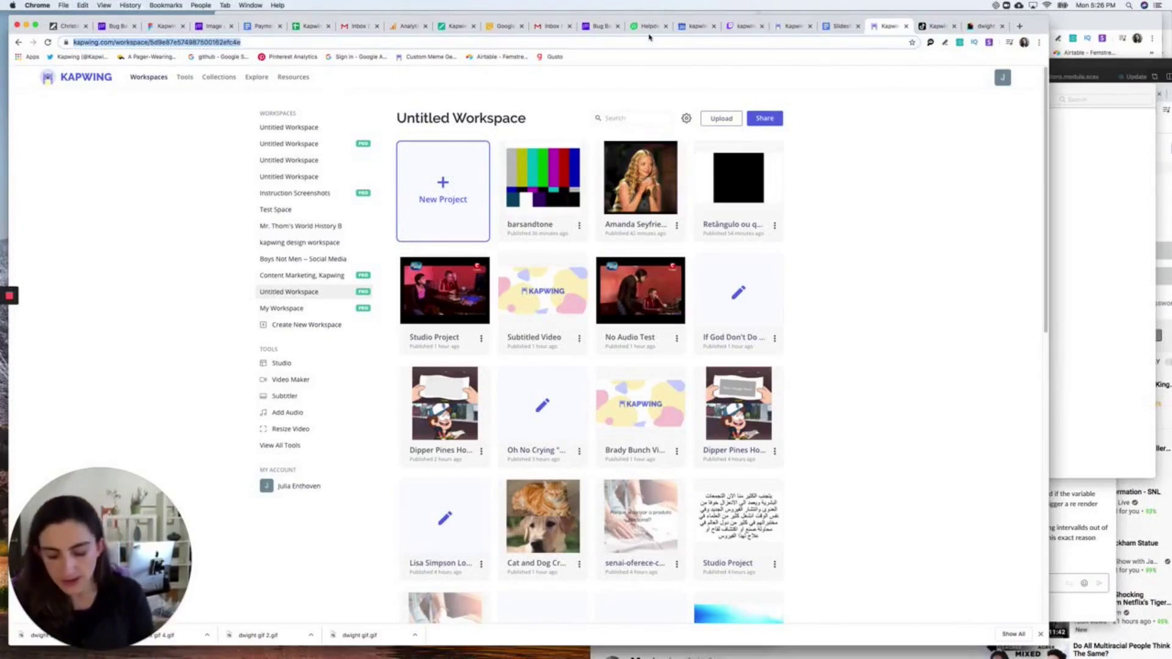
text(google.com)
key(Return)
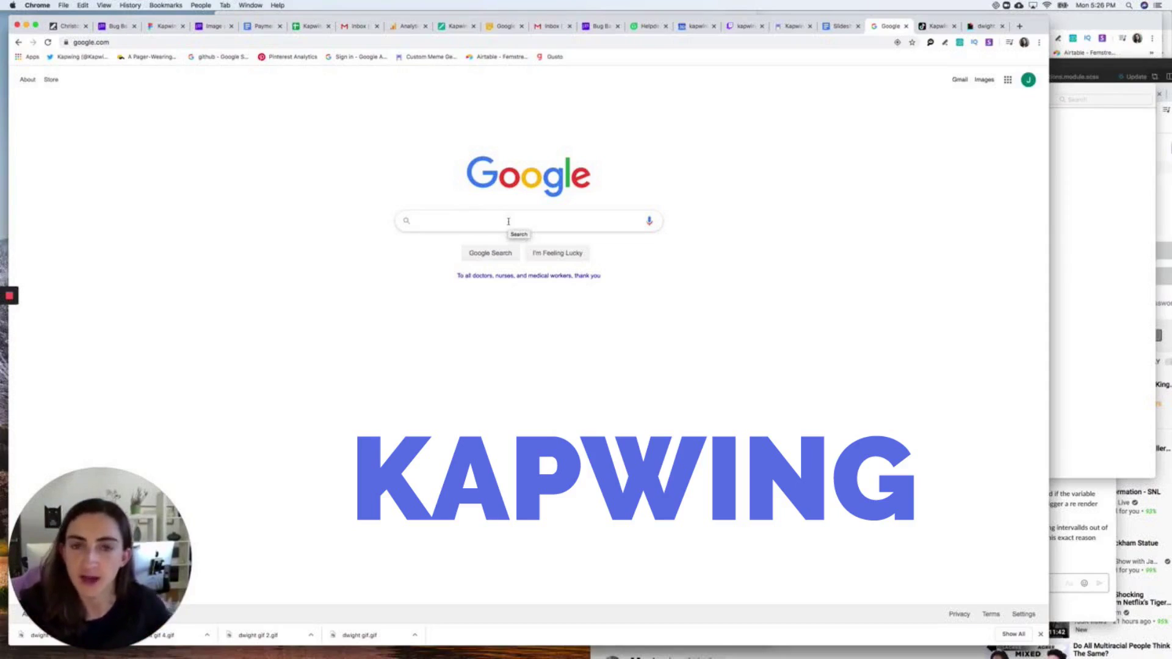
Search Google for 'kapwing' and open the Kapwing site from the results.
click(508, 222)
text(kapwing)
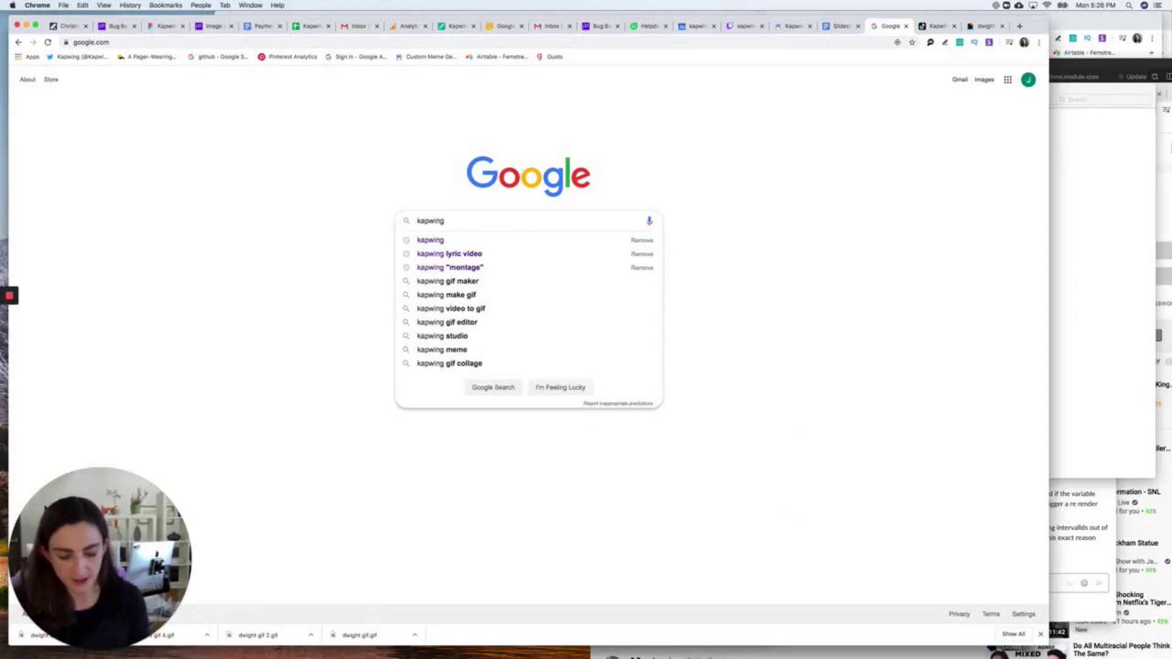
key(Return)
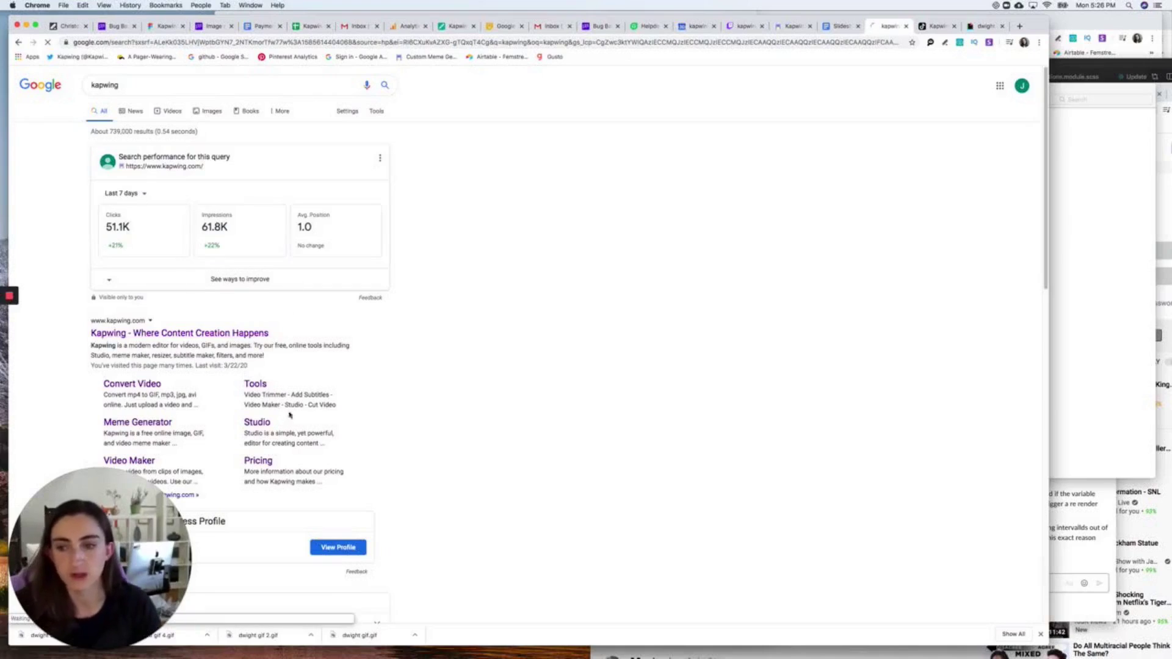
click(257, 422)
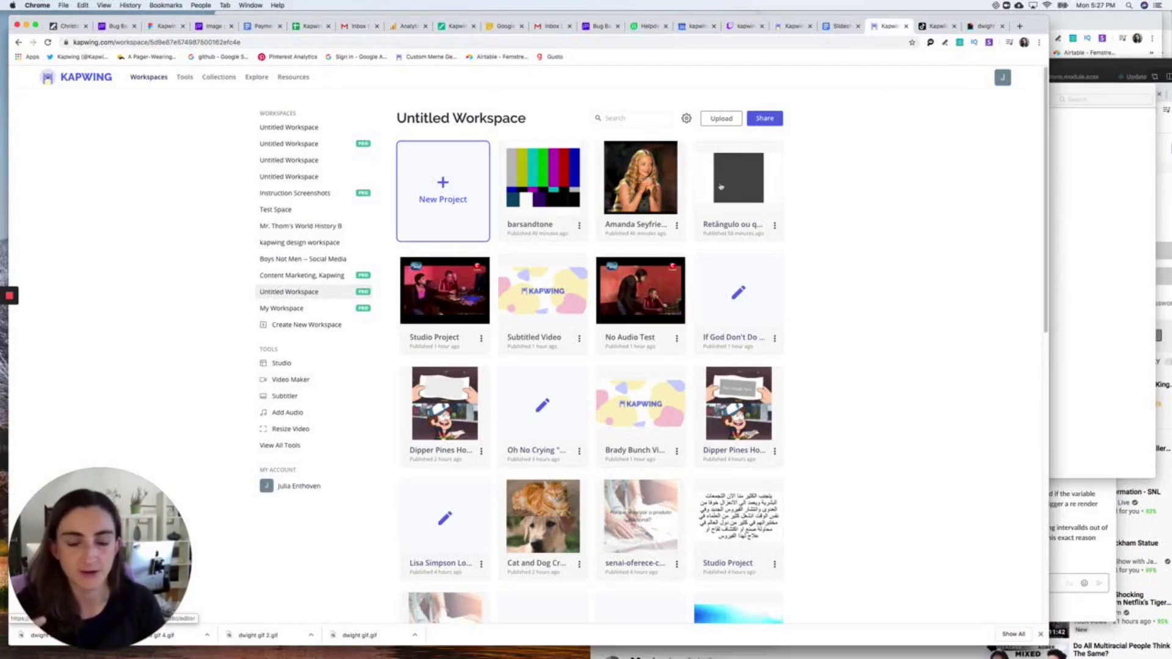
Create a new project with Start with Studio and switch to its Scenes view.
click(443, 193)
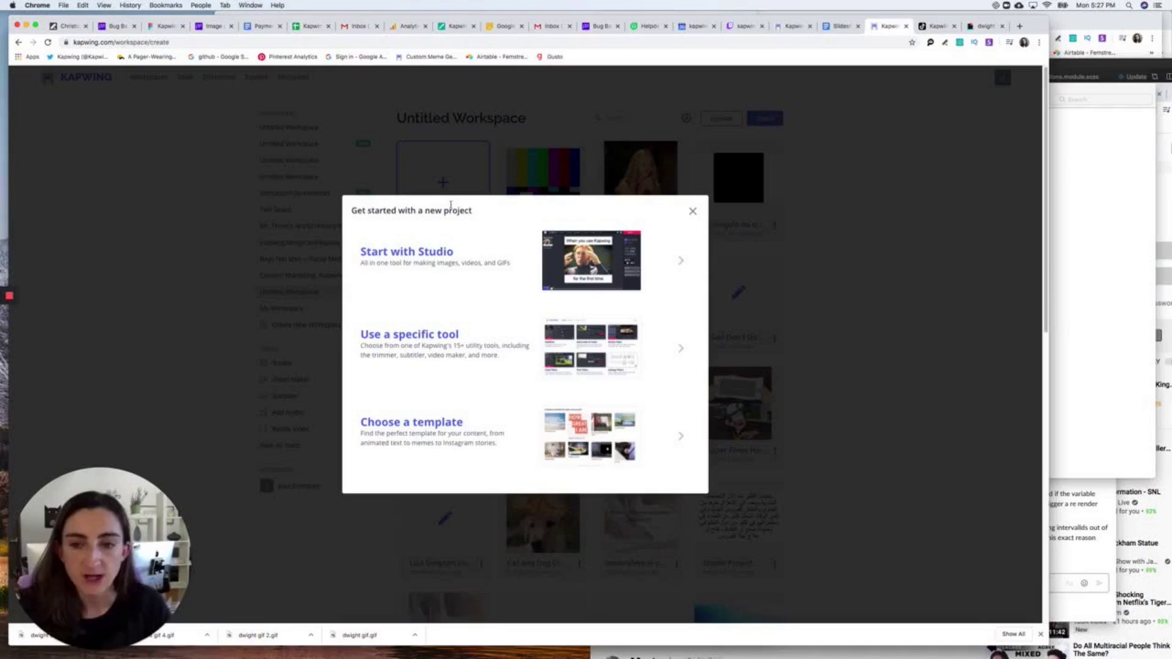
click(451, 273)
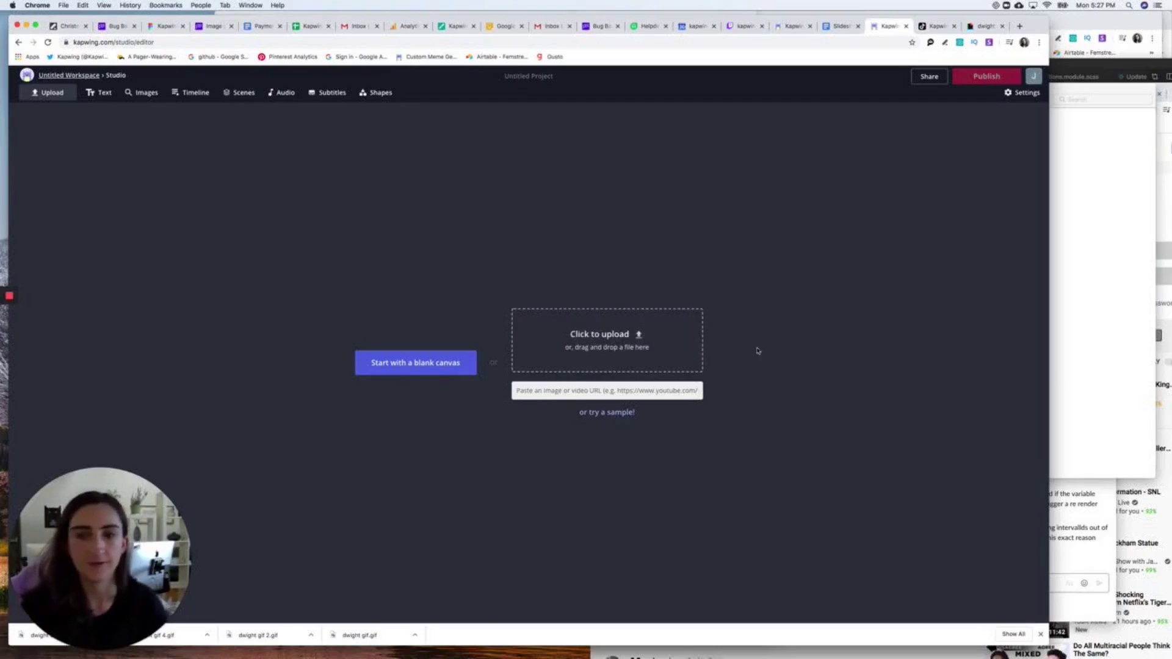
click(231, 93)
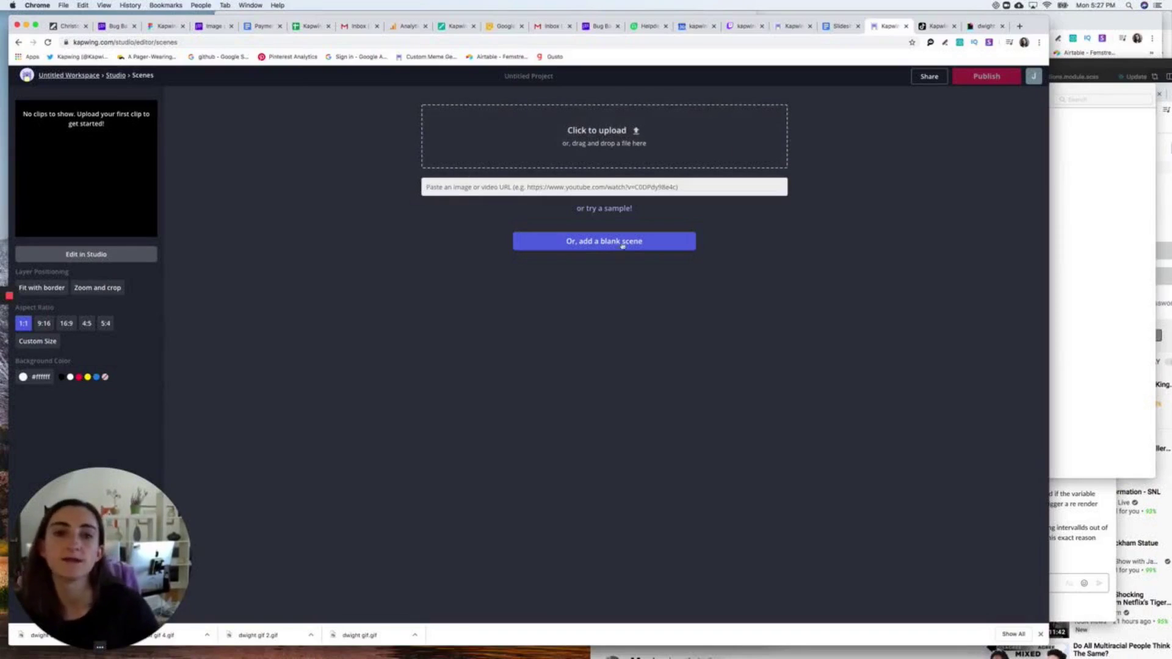
Drag all six photos from the Finder Team folder into the Kapwing project as scenes.
click(1099, 341)
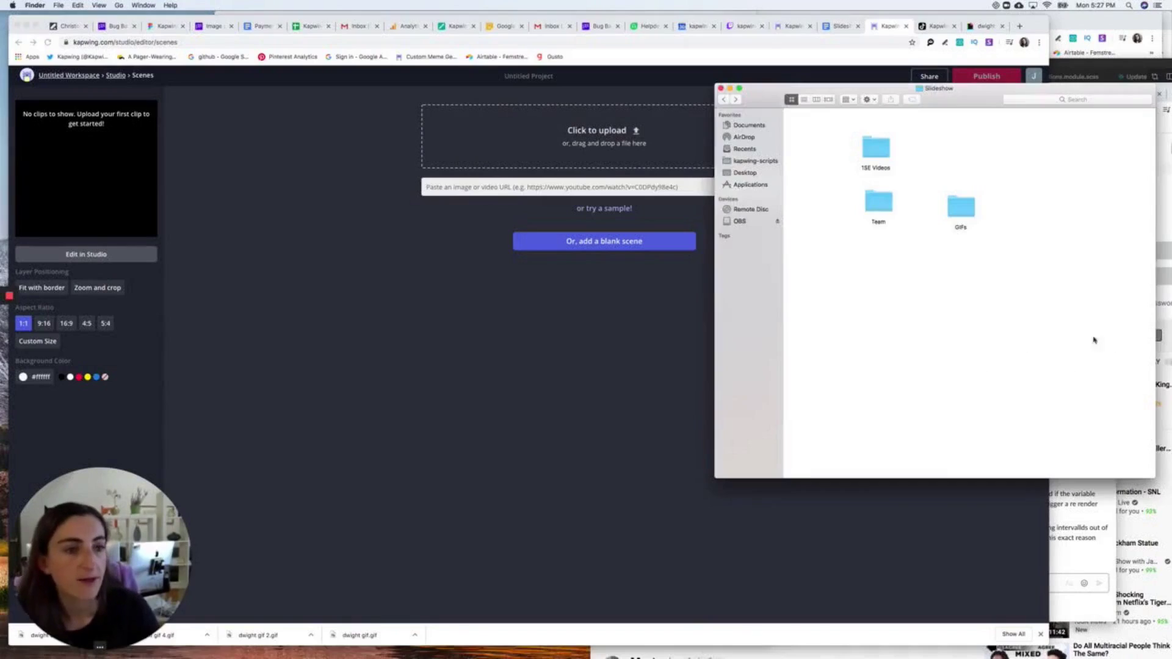
double_click(874, 206)
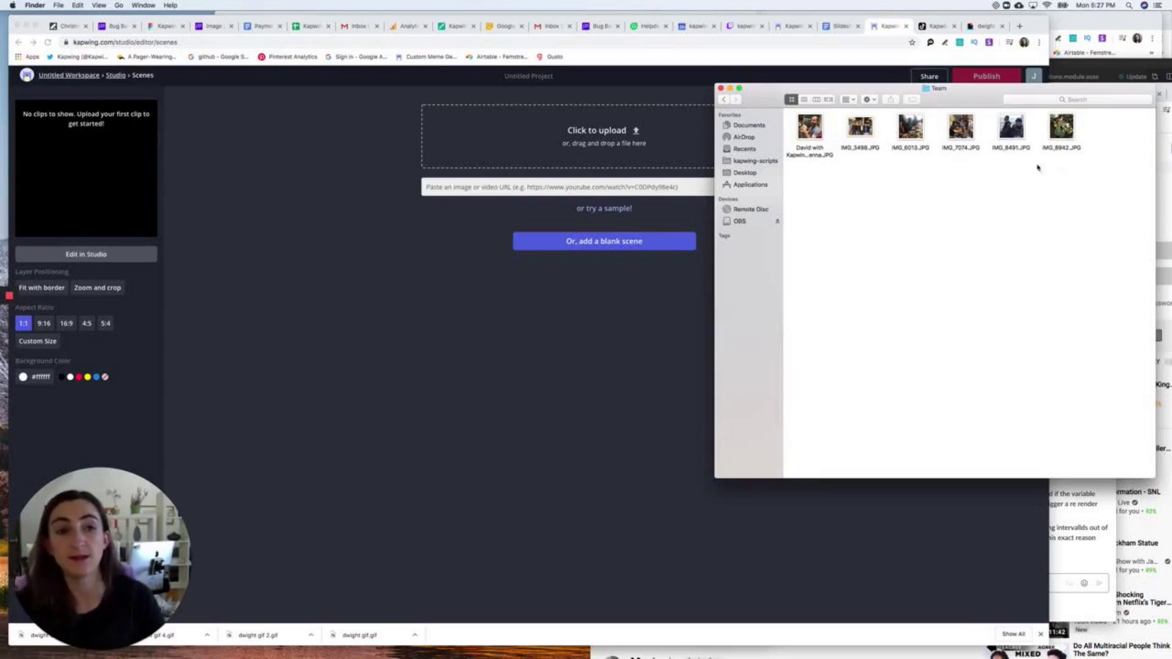
drag(1038, 167, 793, 132)
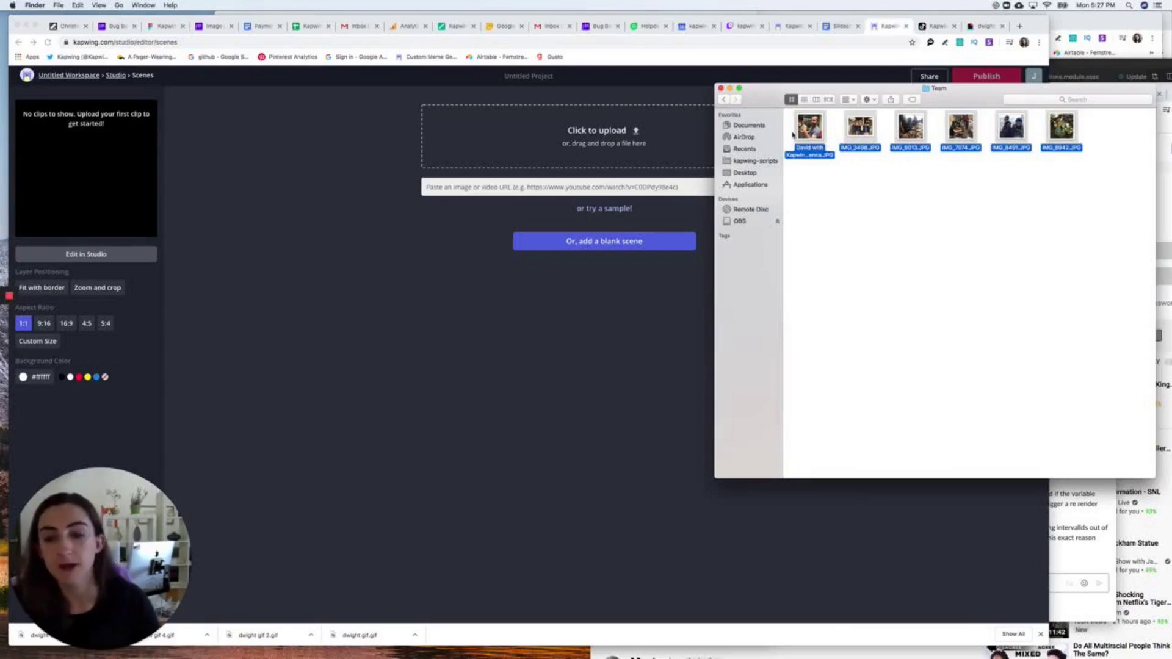
click(1015, 211)
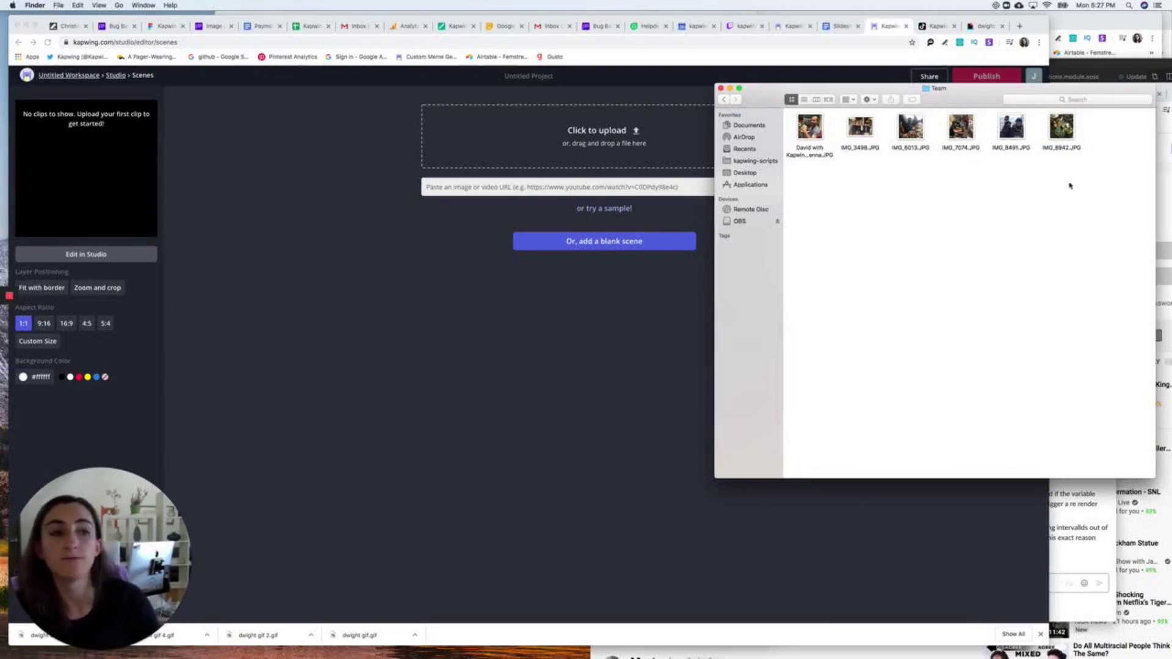
drag(1069, 186, 418, 322)
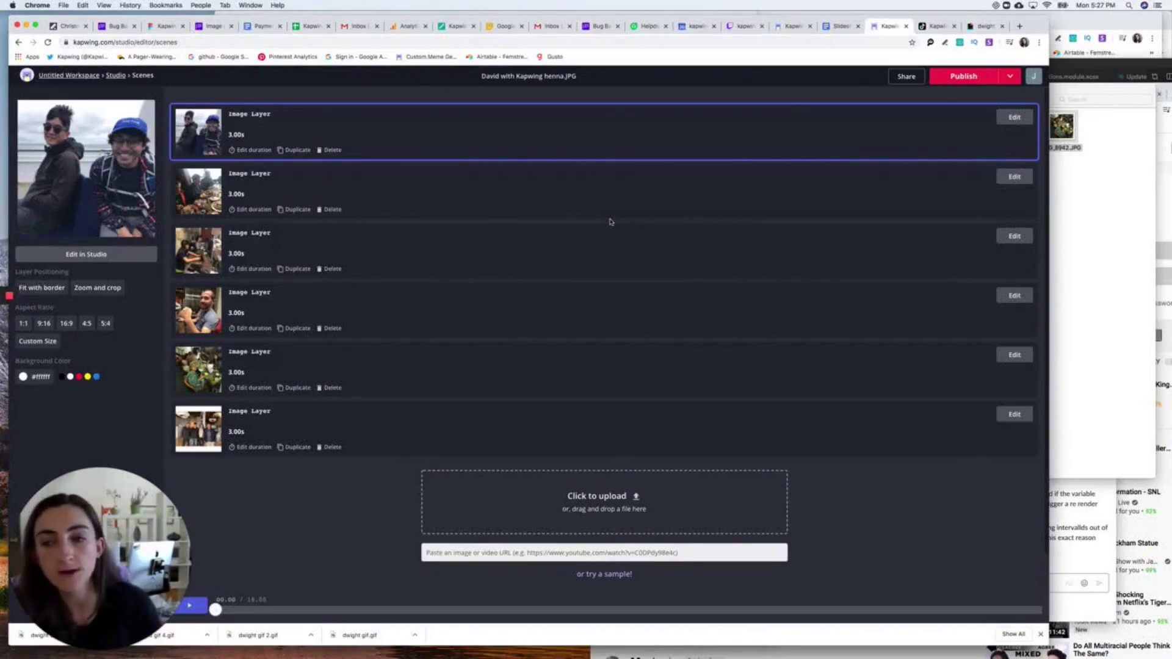
click(1124, 287)
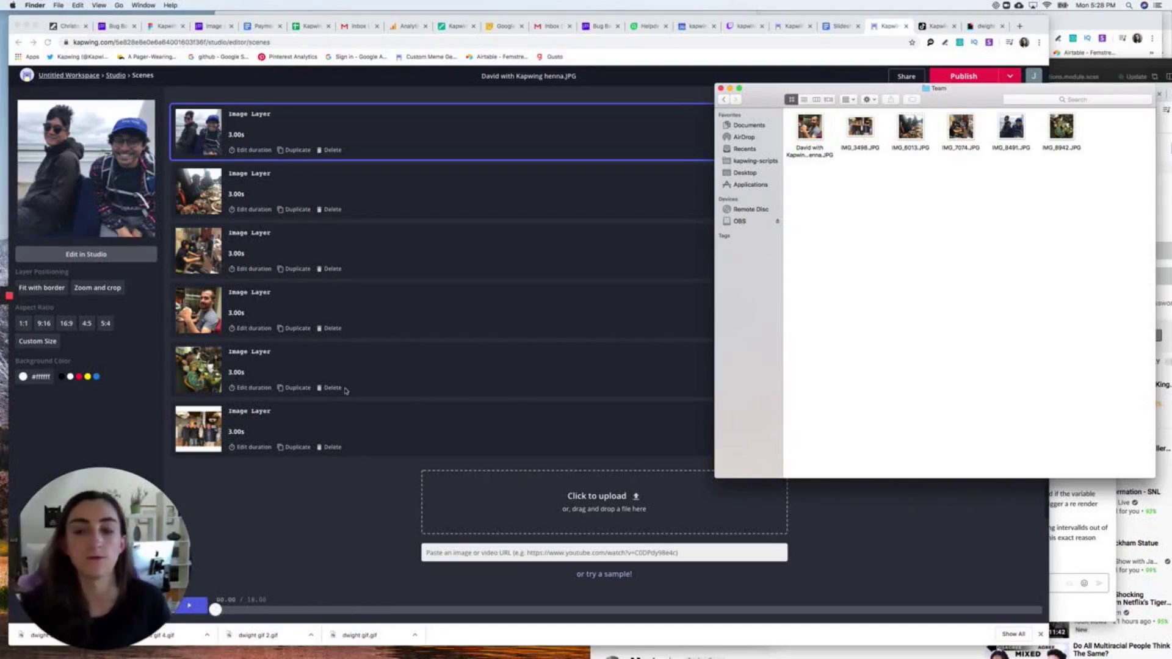
click(400, 449)
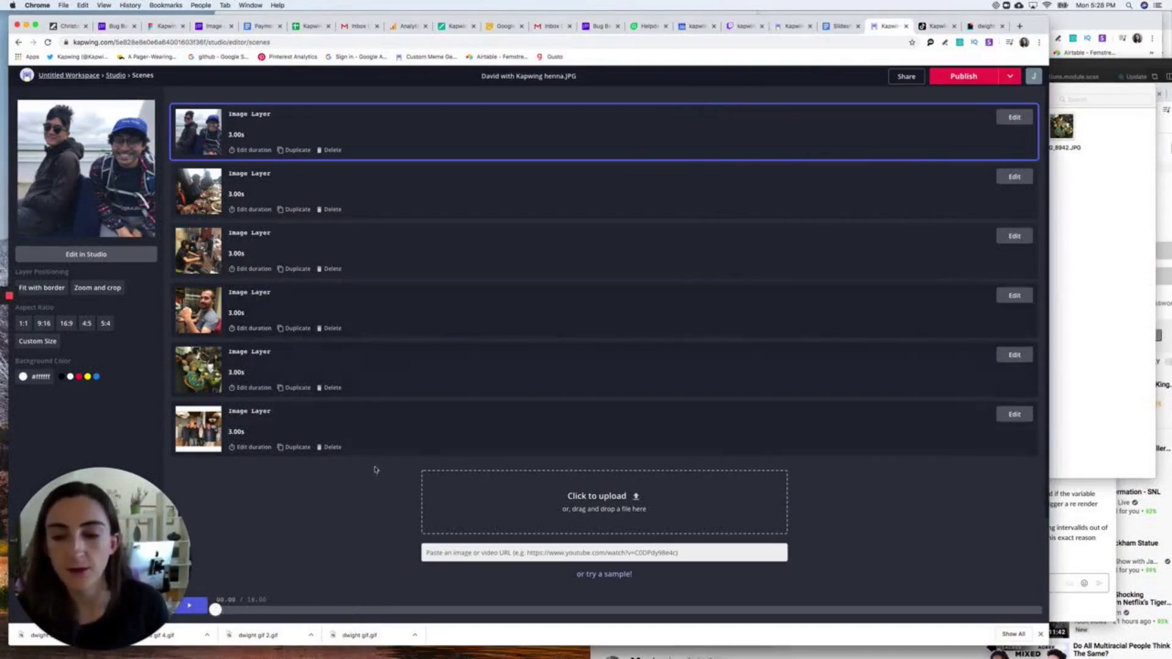
Set the slideshow to a 9:16 aspect ratio with photos fitted inside borders.
click(424, 436)
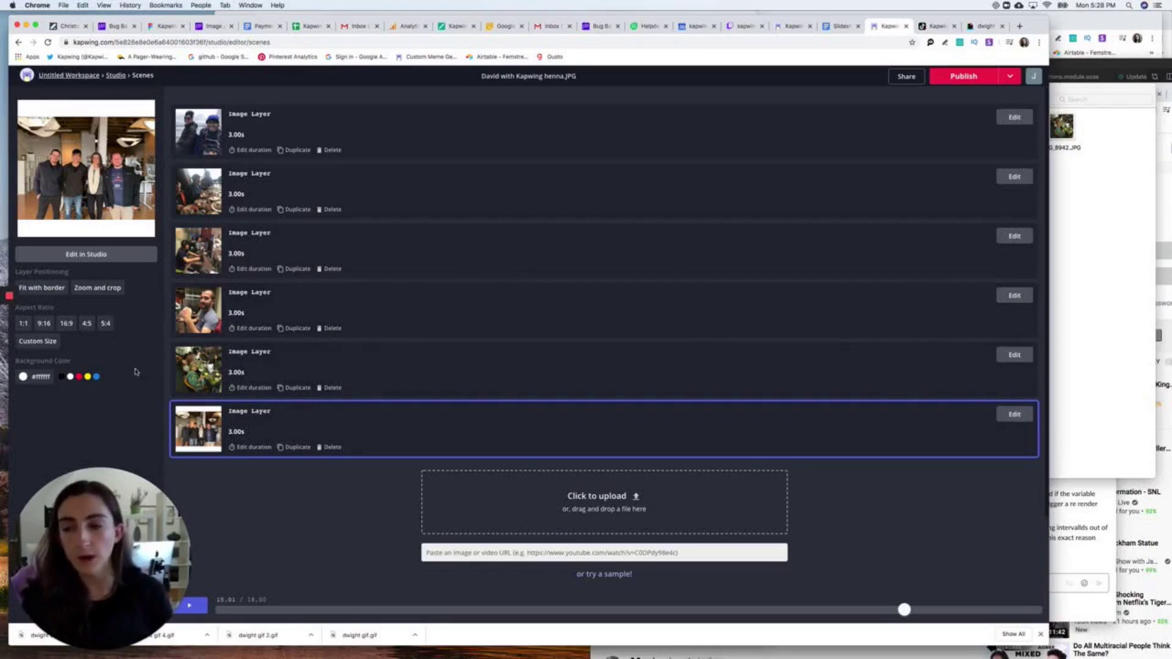
click(110, 295)
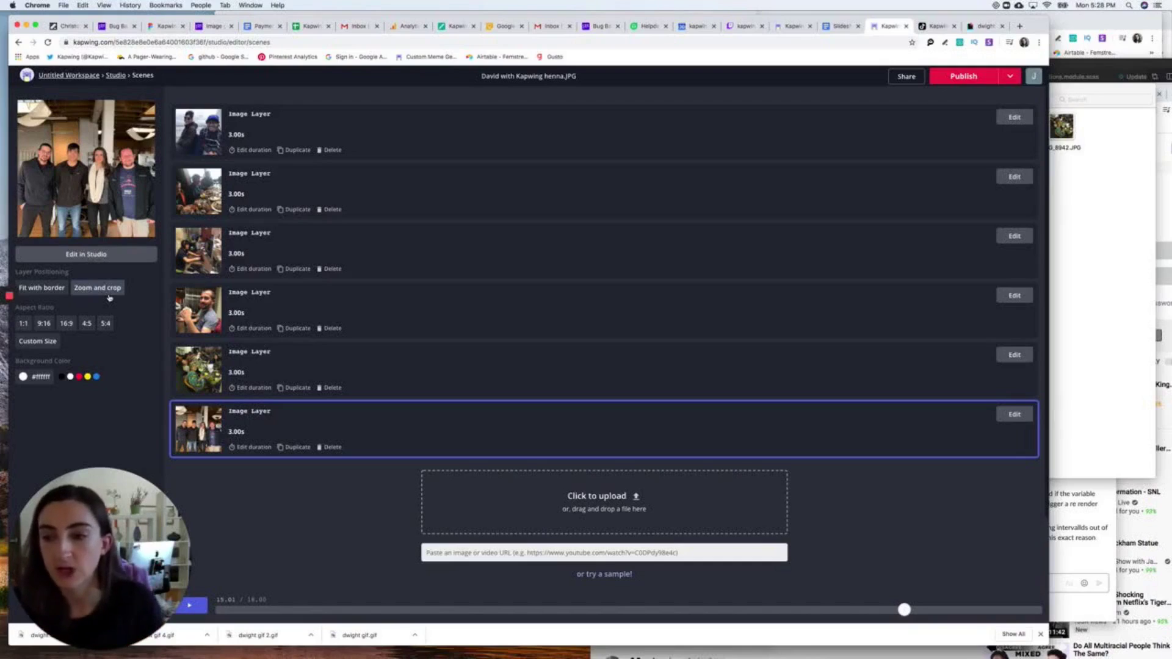
click(42, 325)
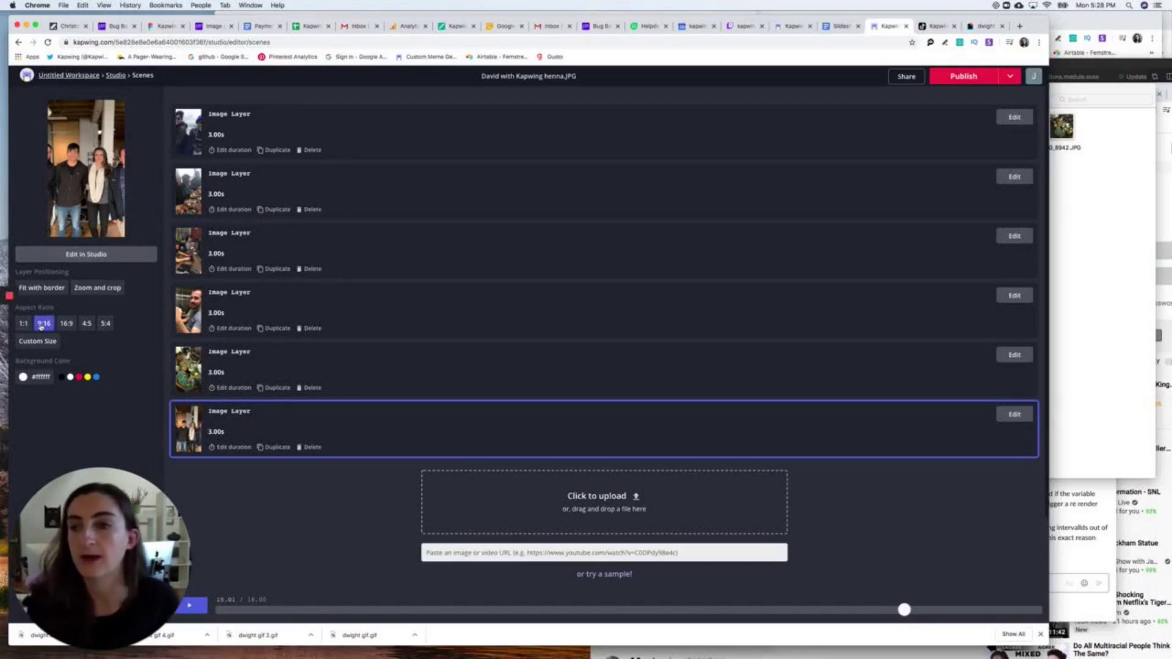
click(55, 292)
Preview scenes three to five, set the background to yellow #FFEA00, and dismiss the downloads bar.
click(321, 360)
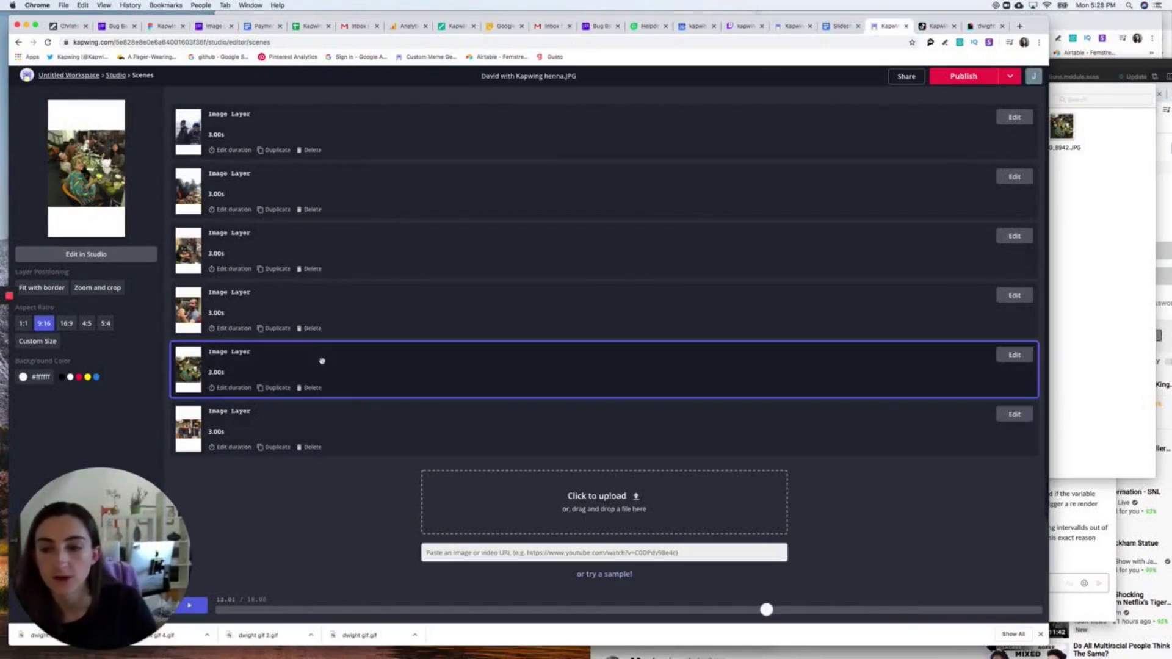
click(391, 309)
click(428, 264)
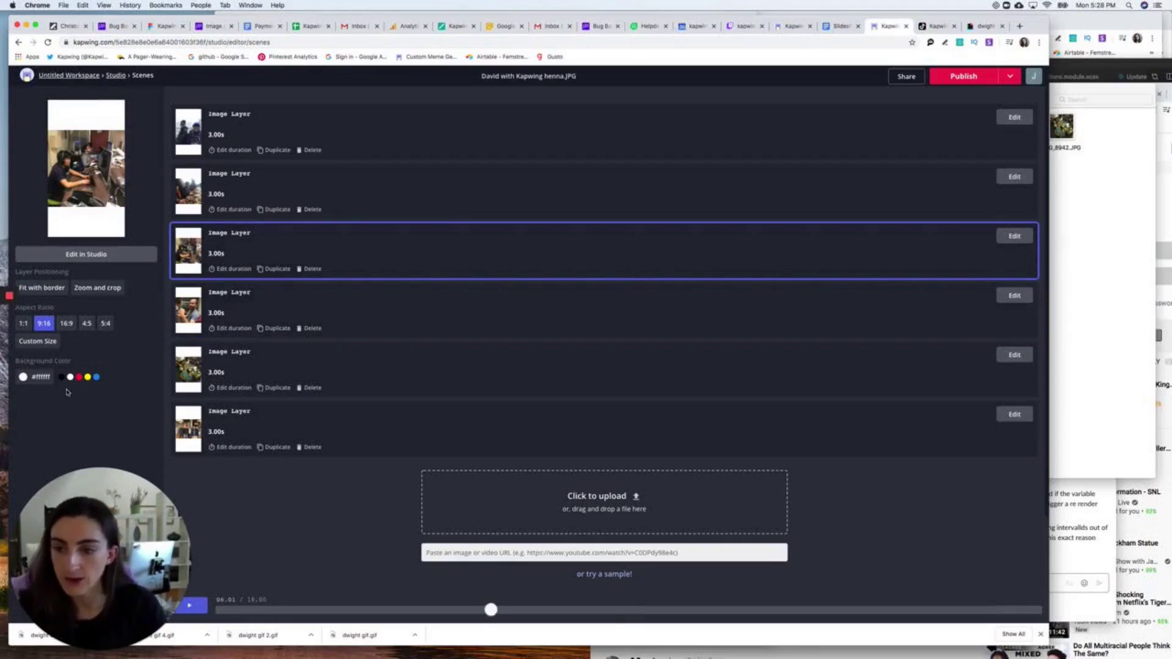
click(87, 377)
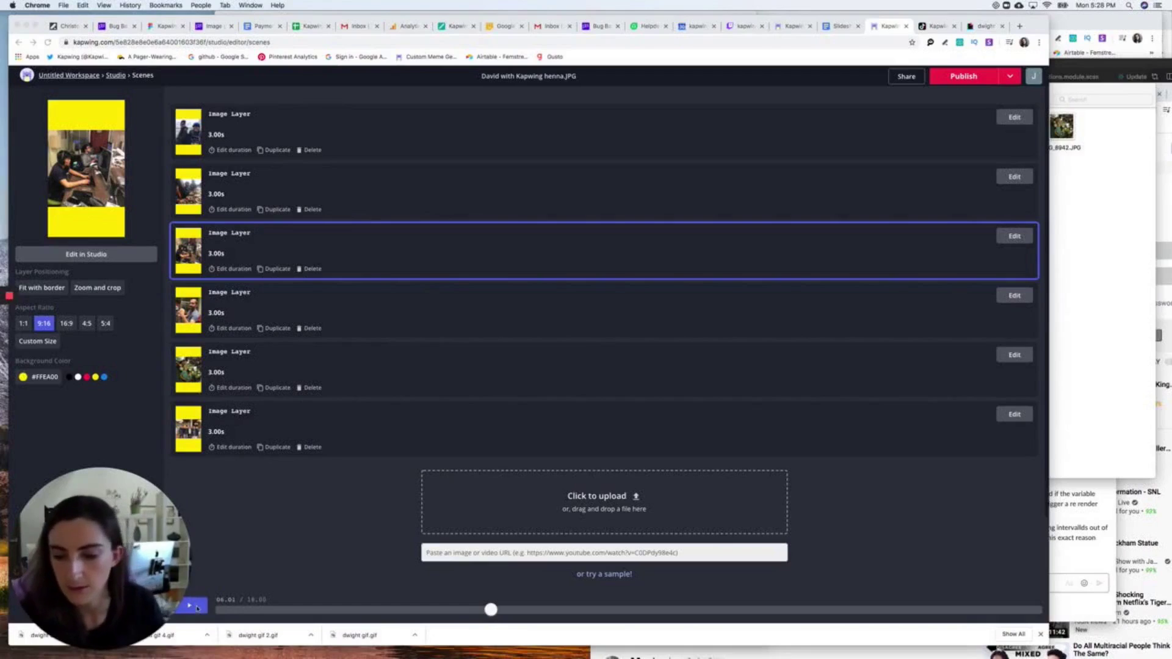
click(1040, 635)
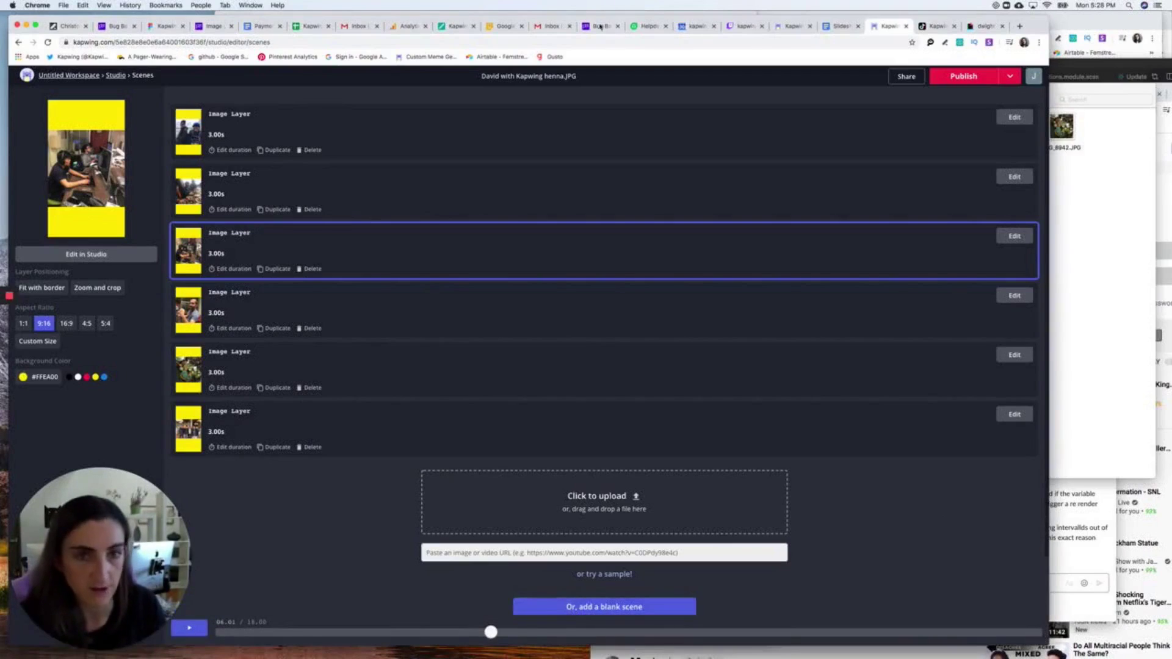
Preview the slideshow, then set every scene's duration to 1.5 seconds.
drag(584, 18, 625, 14)
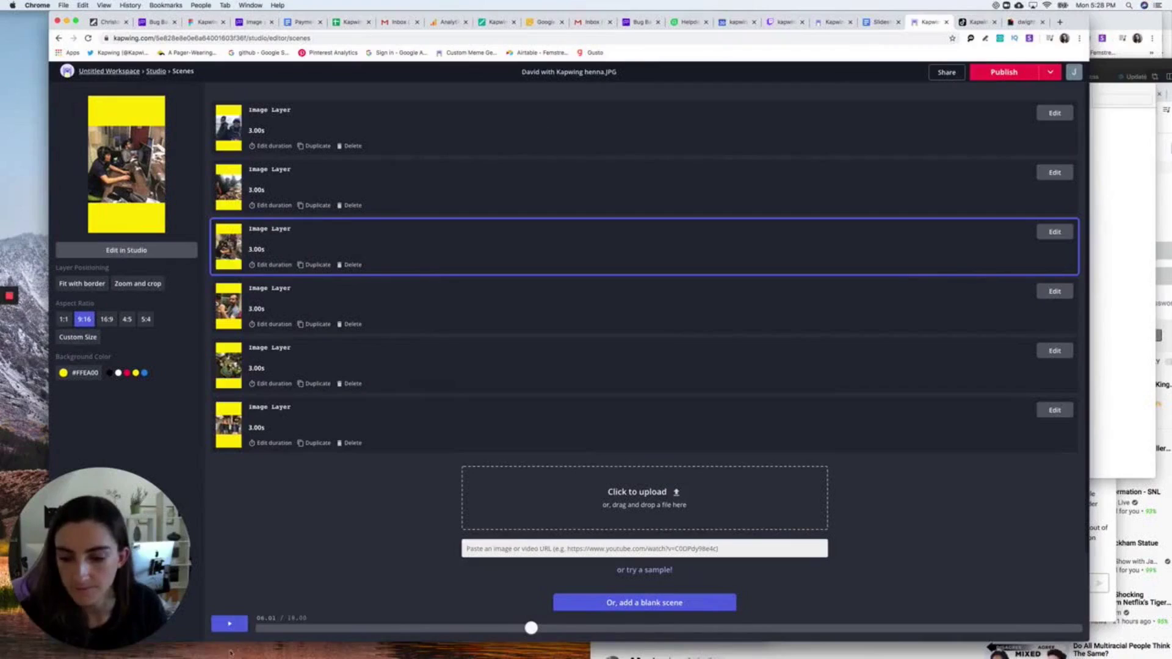
click(244, 622)
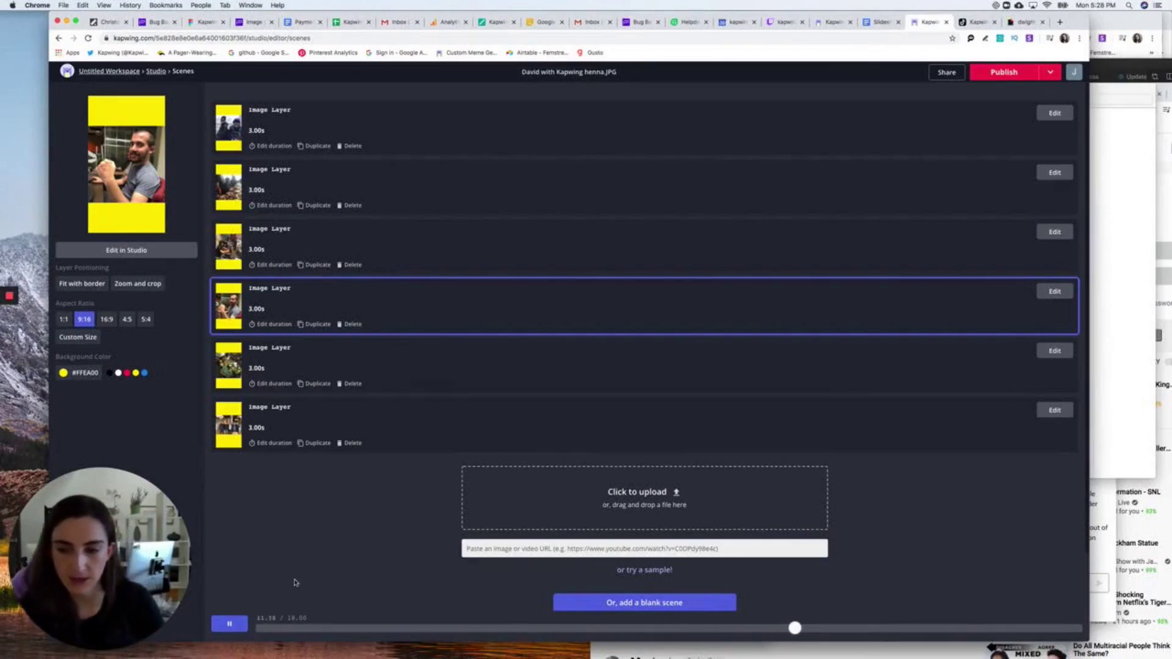
click(230, 623)
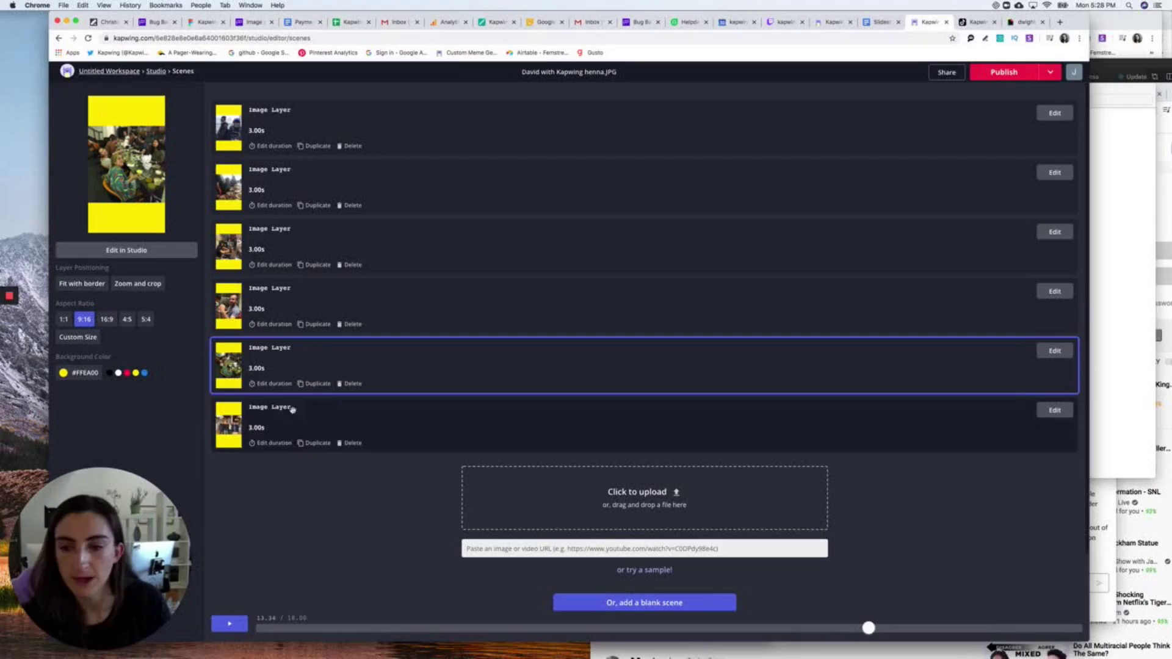
click(274, 383)
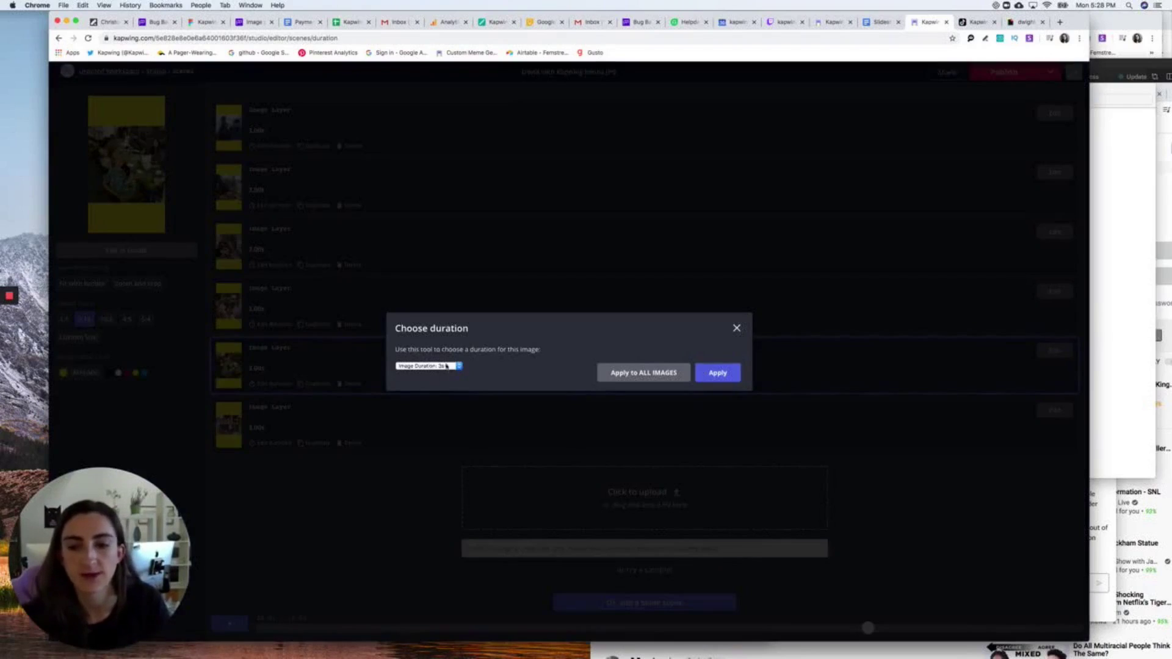
click(446, 367)
click(446, 350)
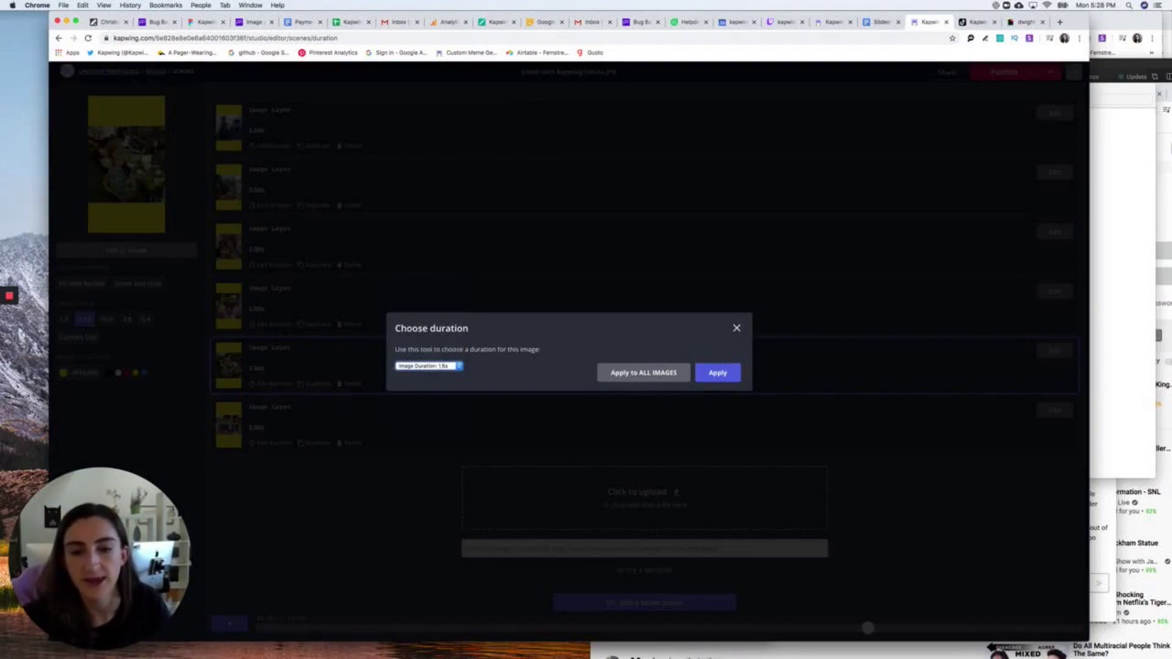
click(638, 373)
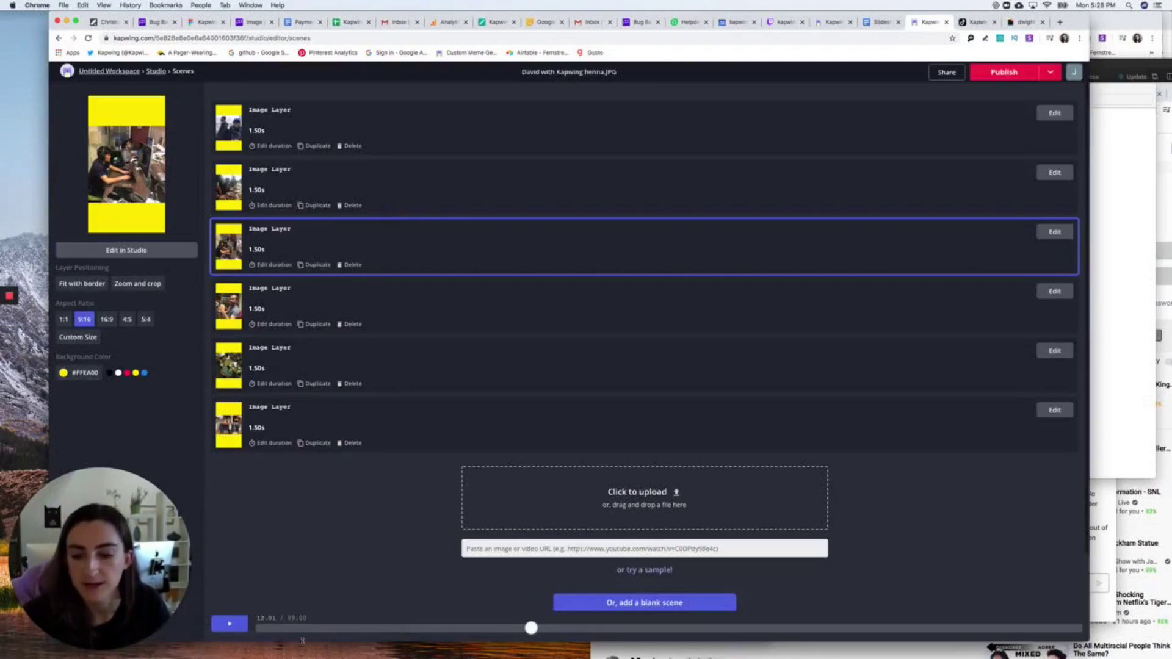
Replay the 9-second slideshow and return to the first scene.
click(222, 624)
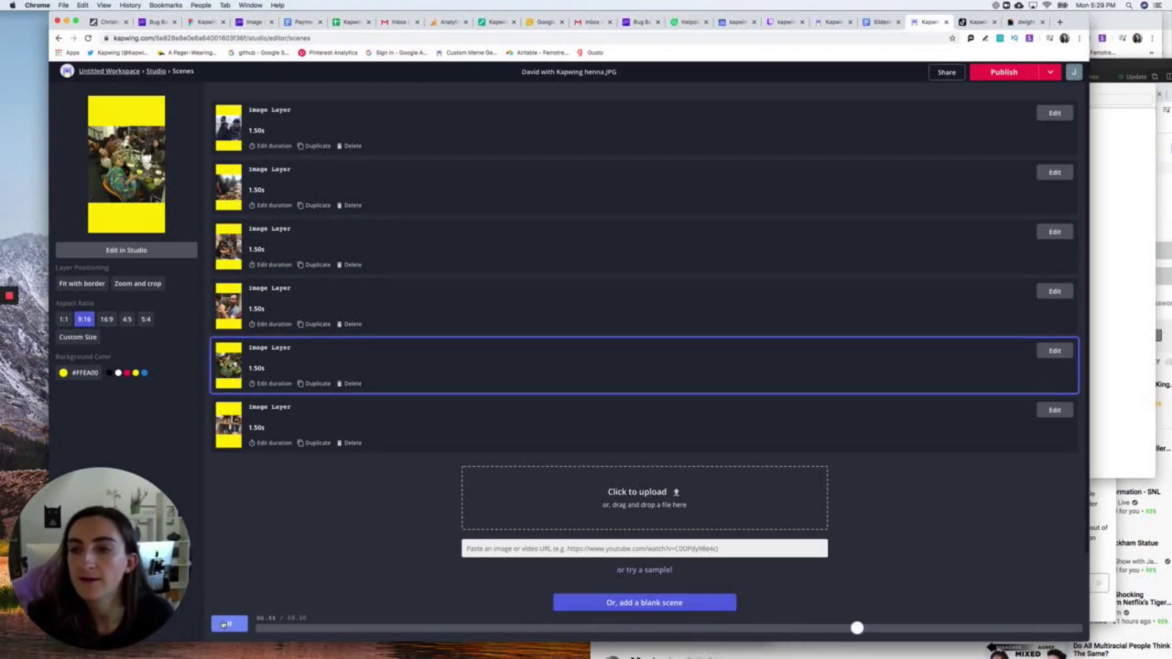
click(223, 623)
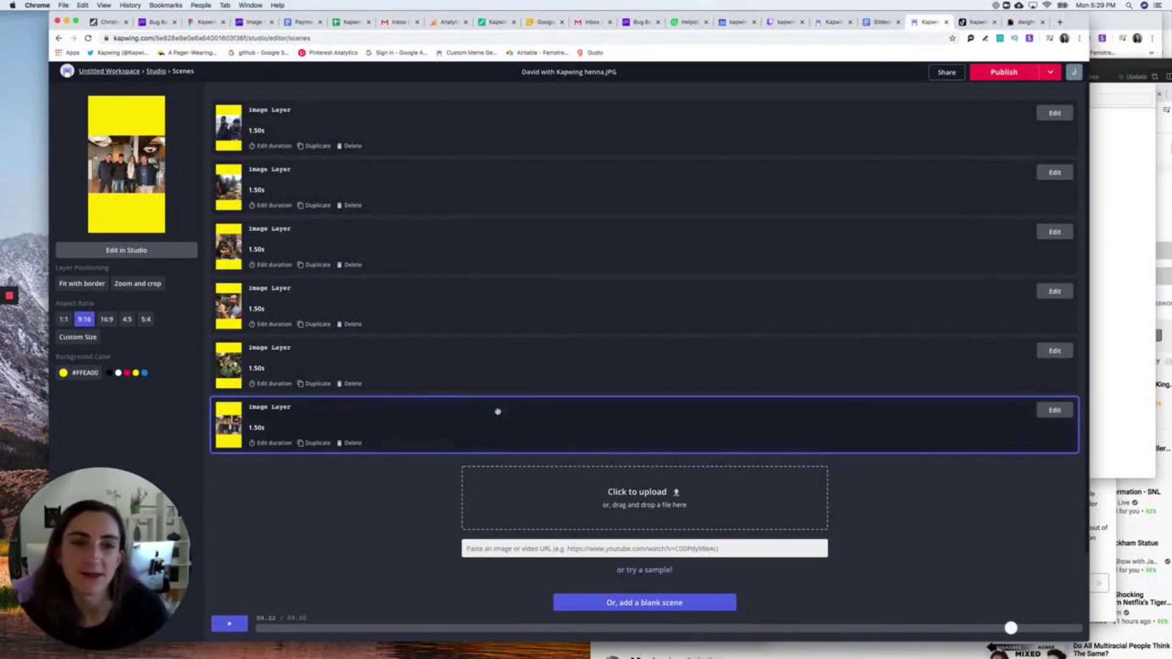
click(427, 133)
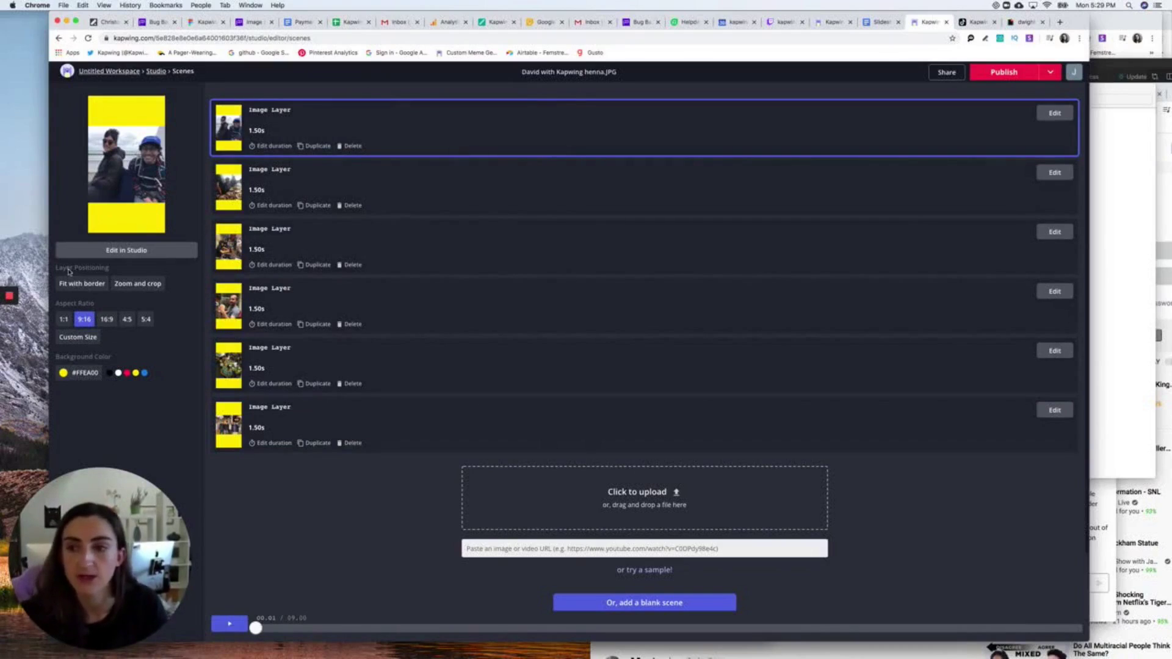
Open the slideshow in the Studio editor and go to the Audio page.
click(180, 255)
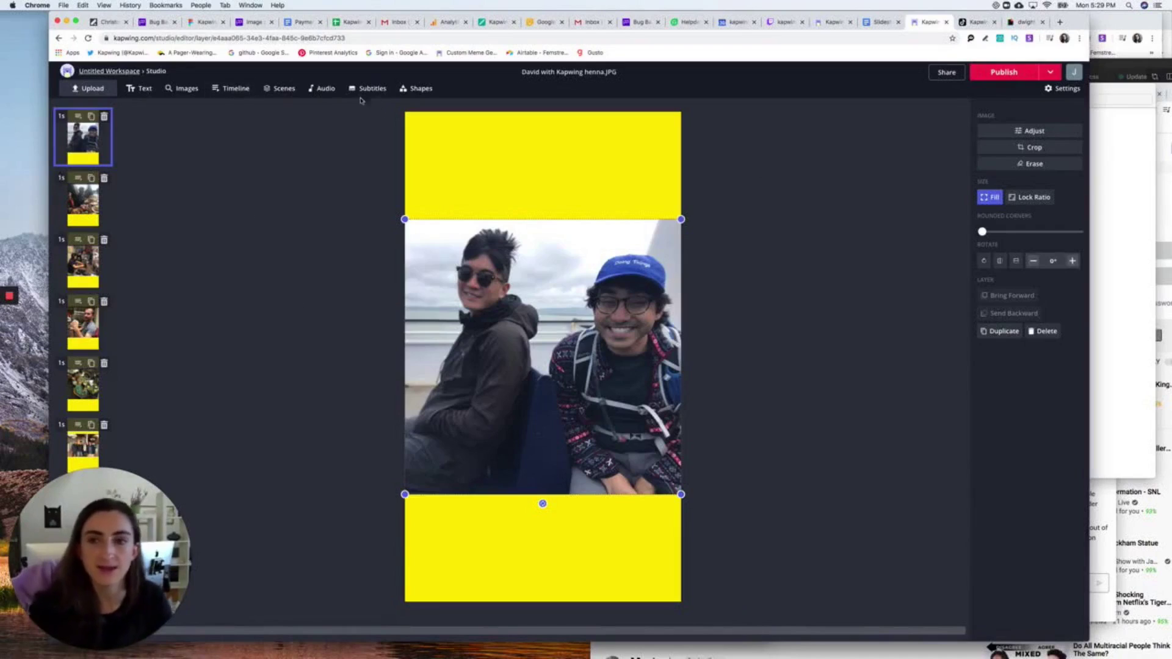
click(328, 90)
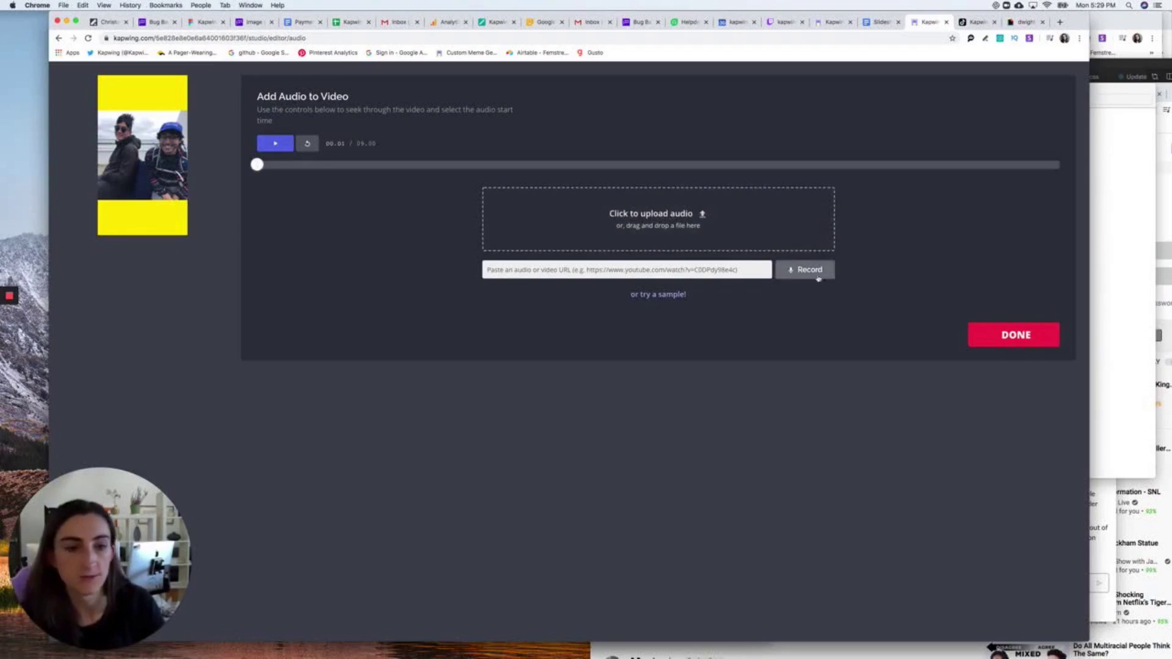
In a new tab, open Surfaces' 'Sunday Best [Official Audio]' on YouTube and select its URL.
click(1061, 23)
text(sund)
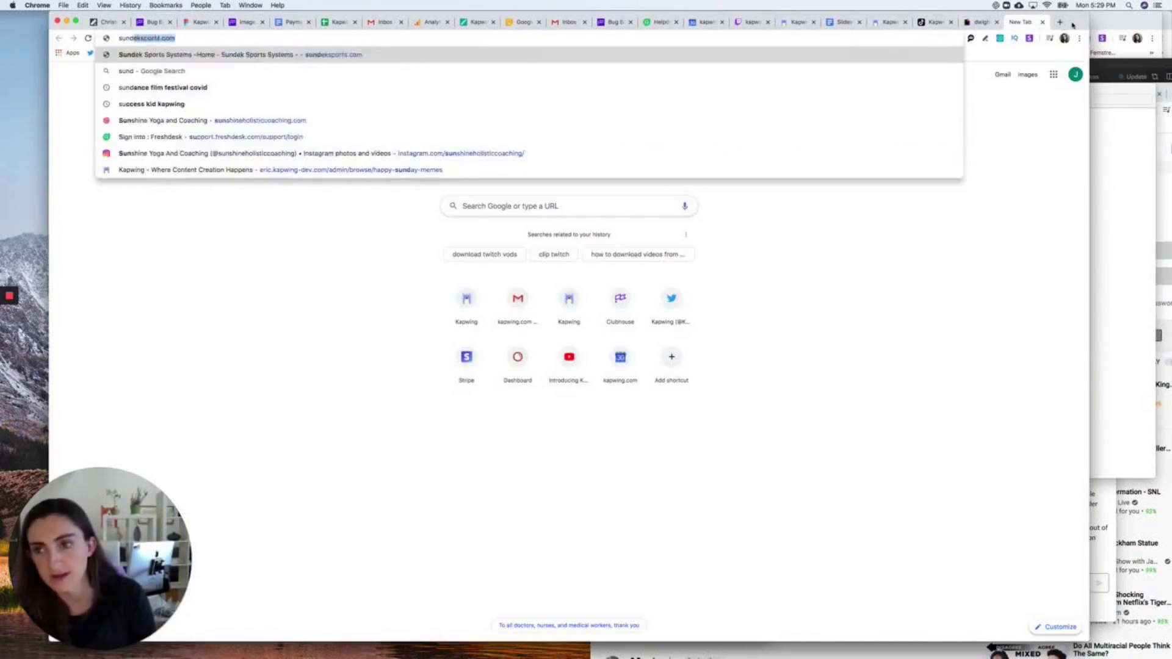
text(ay b)
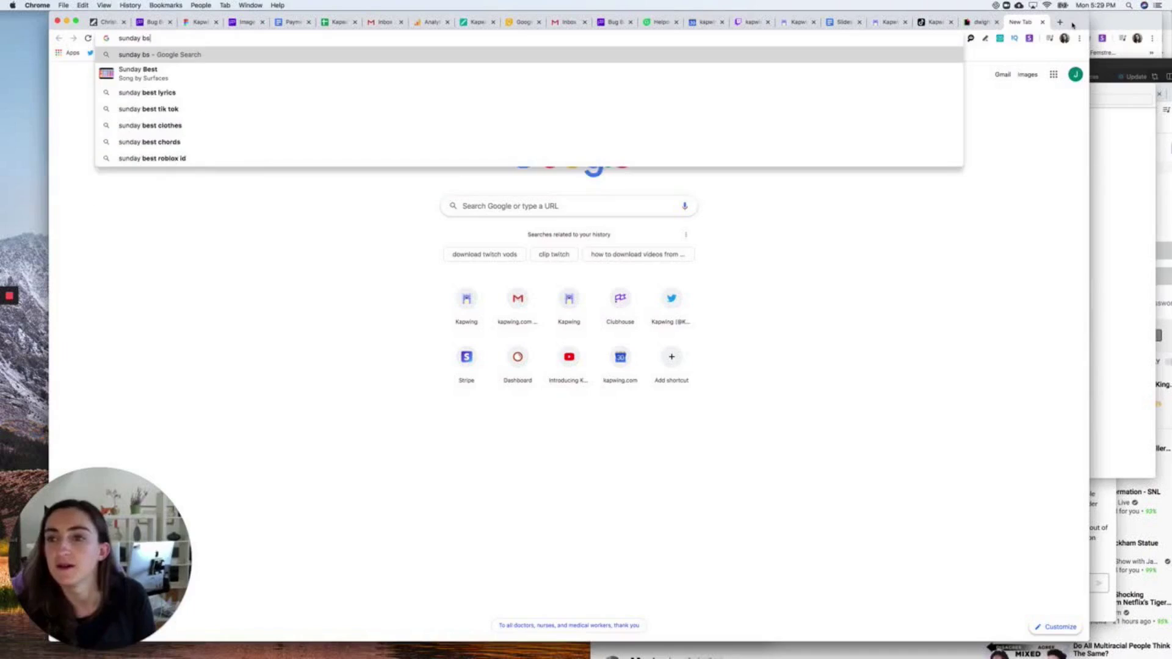
key(Down)
key(Return)
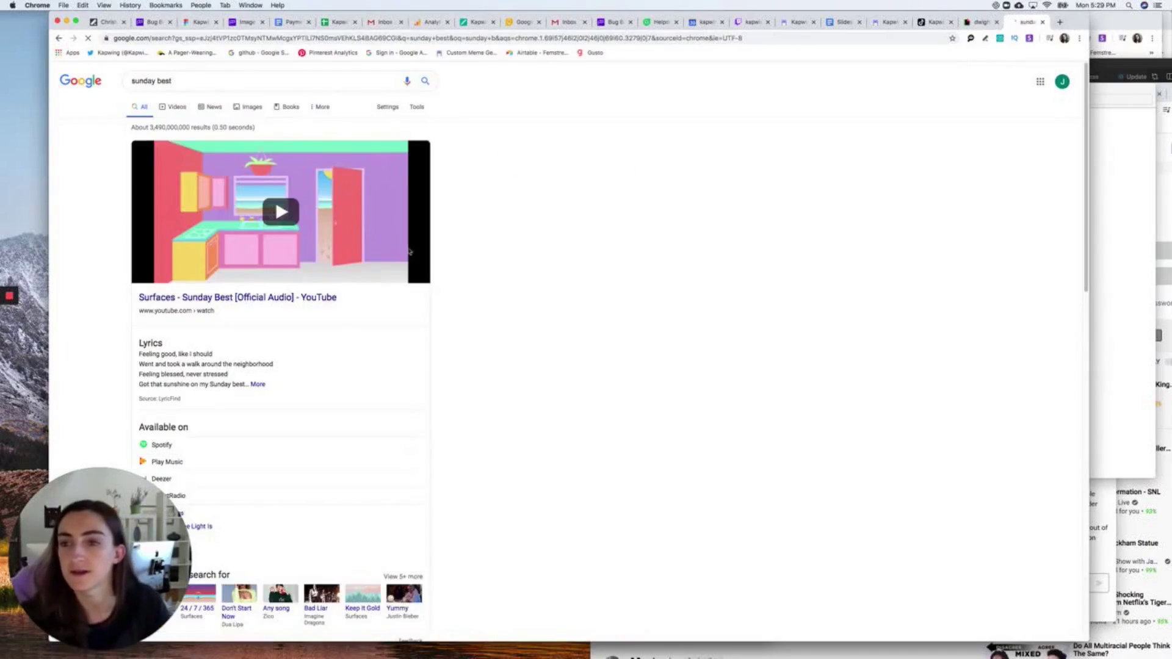
click(255, 298)
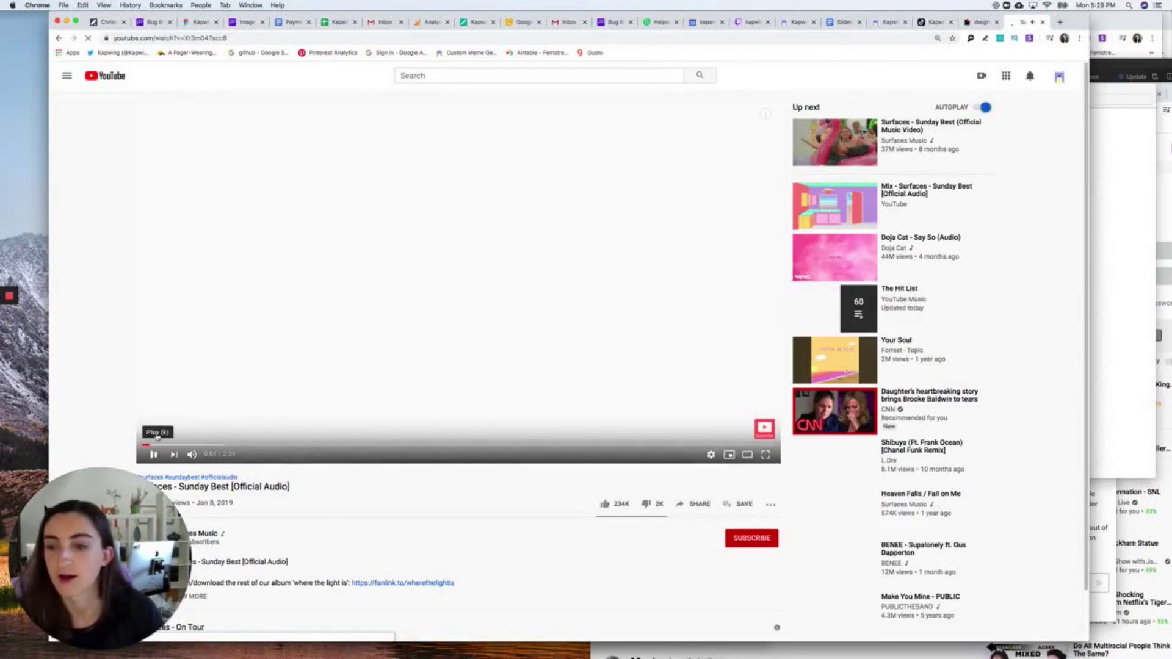
click(183, 38)
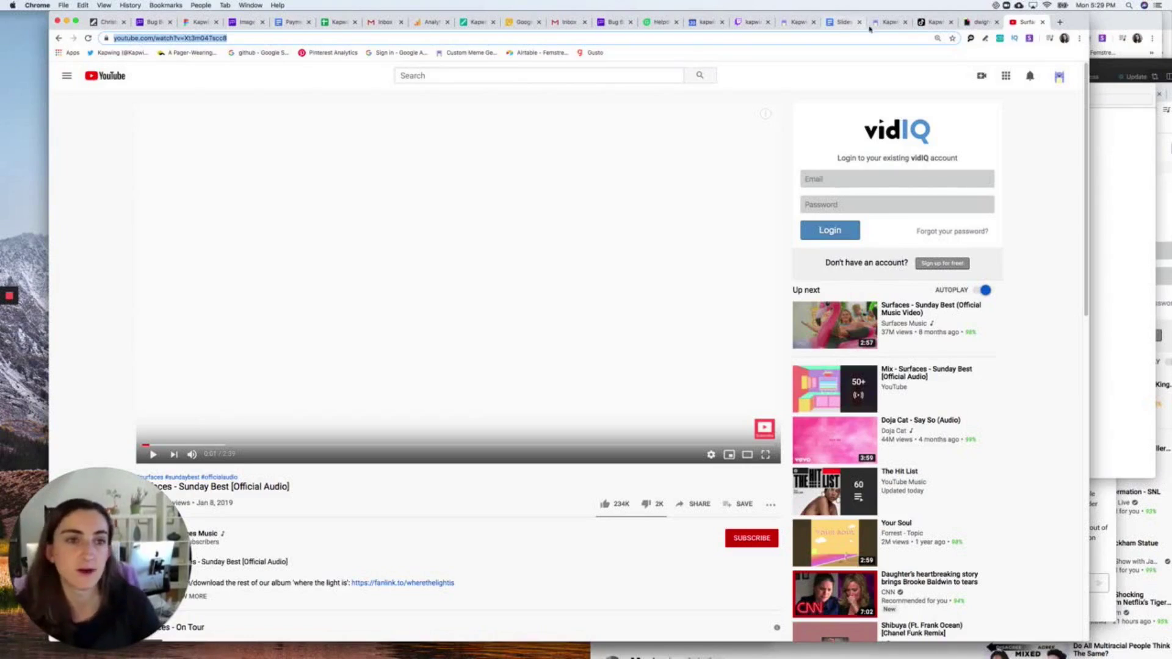
click(888, 22)
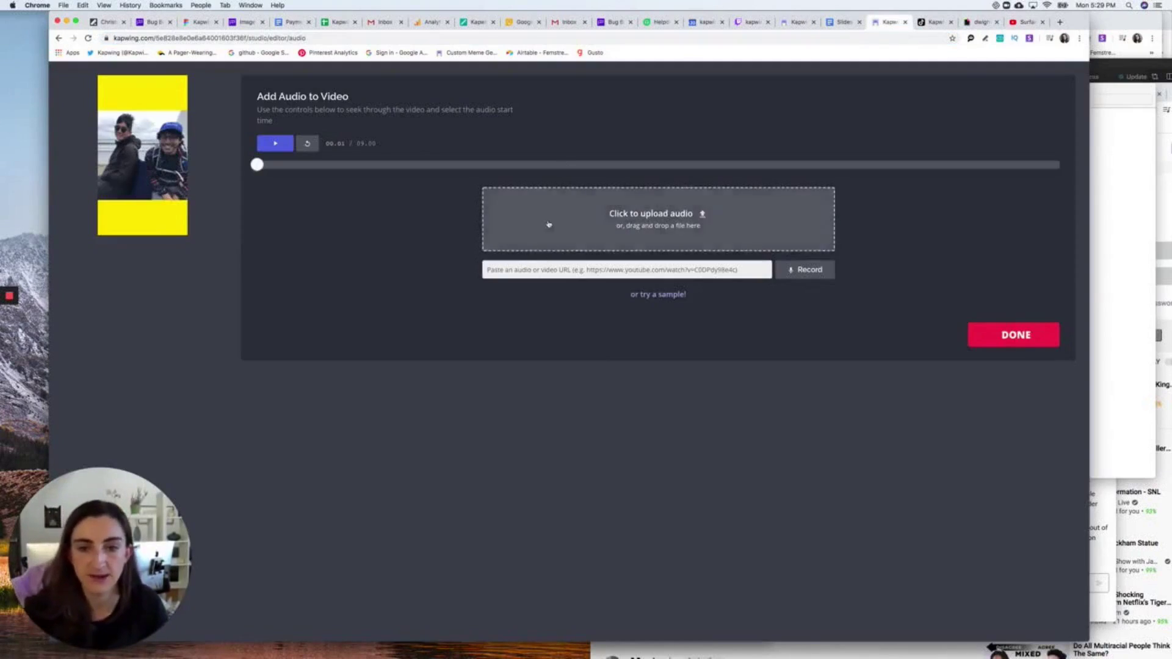
Paste the Sunday Best YouTube link as the soundtrack, preview it, and confirm.
key(super+v)
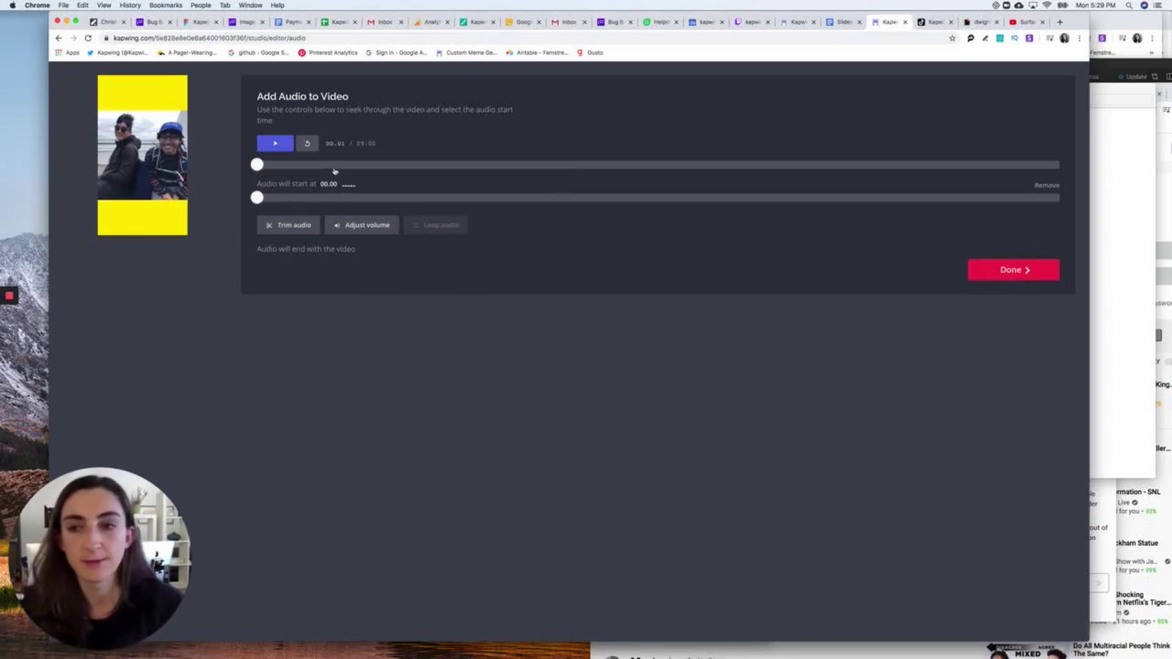
click(272, 146)
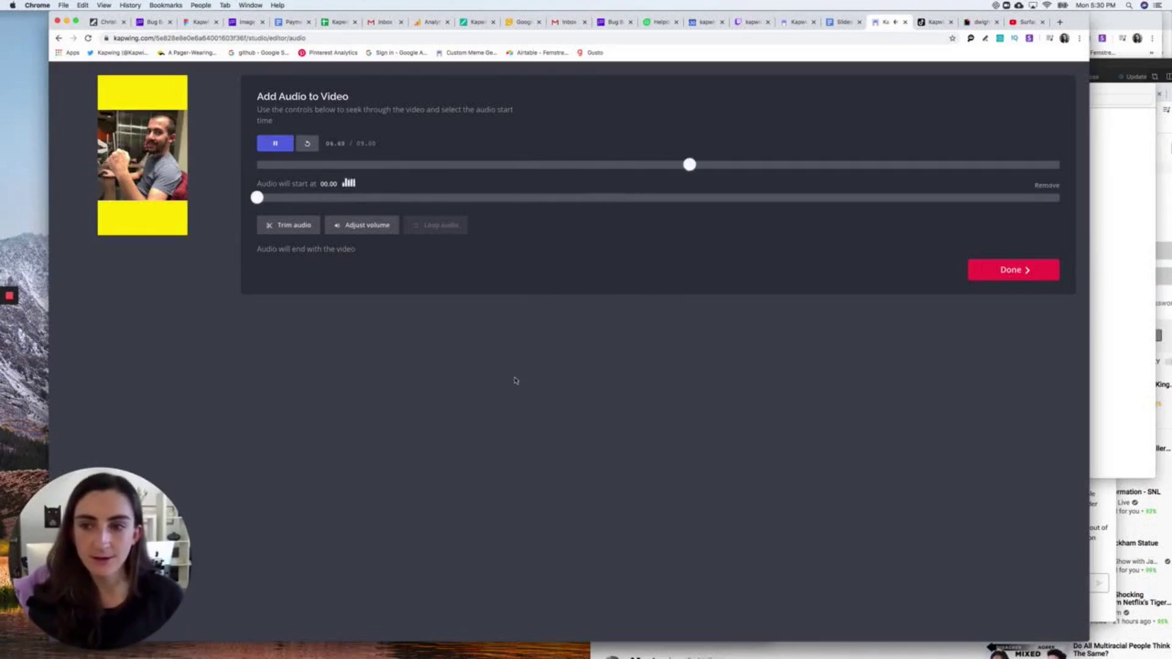
click(1013, 270)
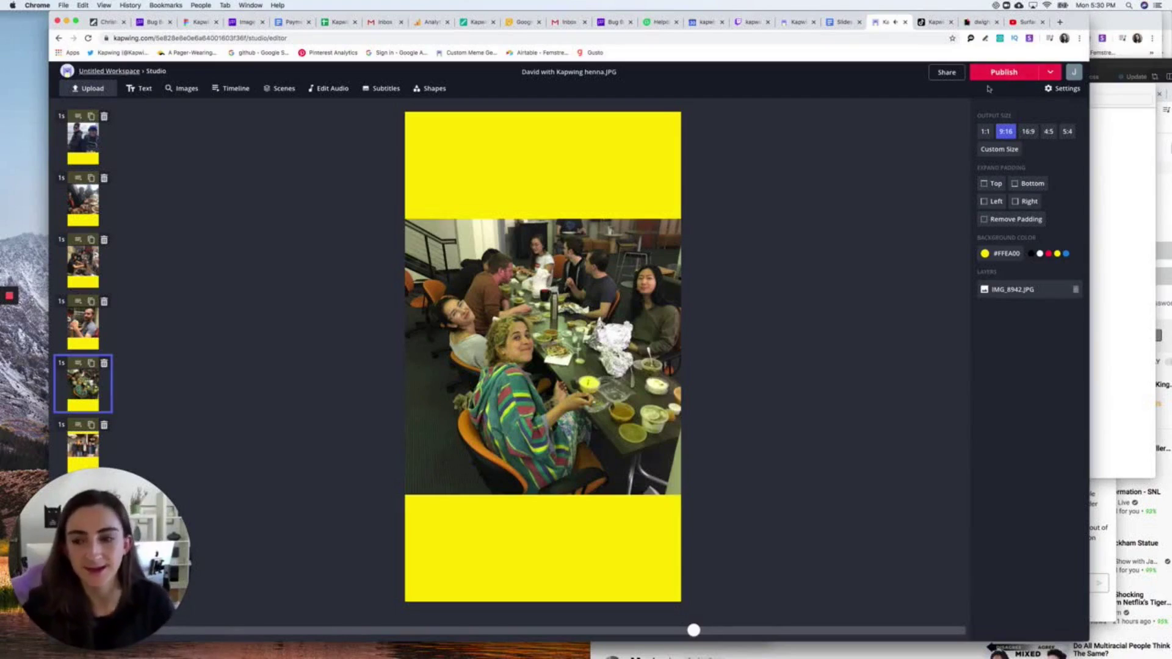
Replace the project title with 'Team Kapwing Photo Slideshow'.
click(582, 73)
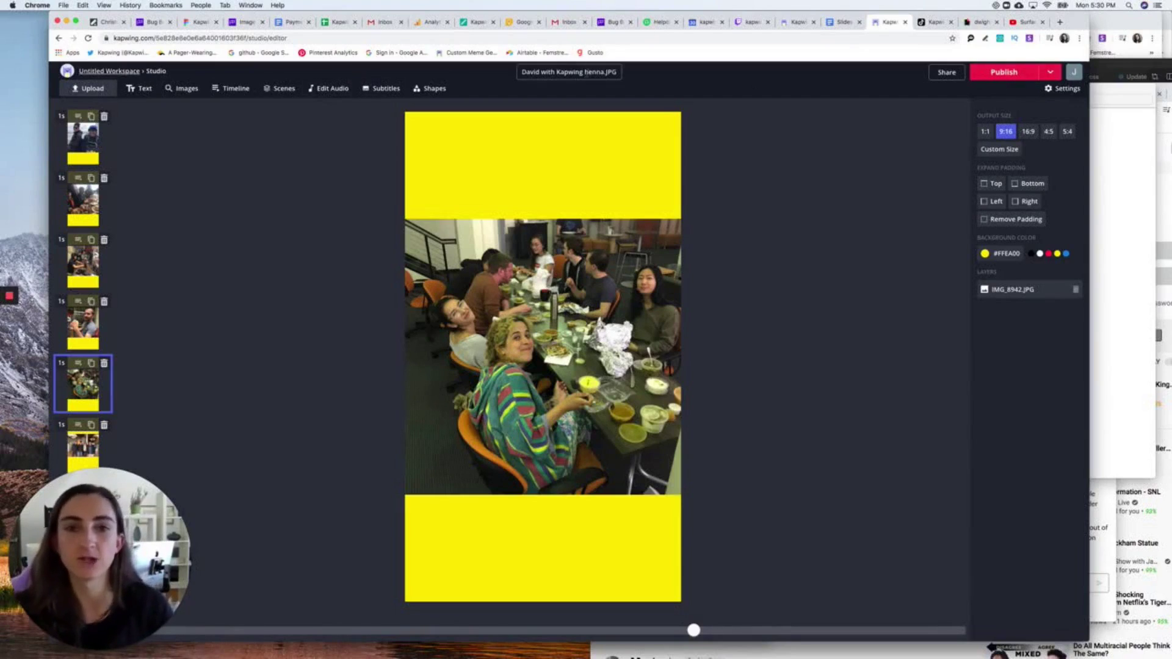
key(super+a)
text(P)
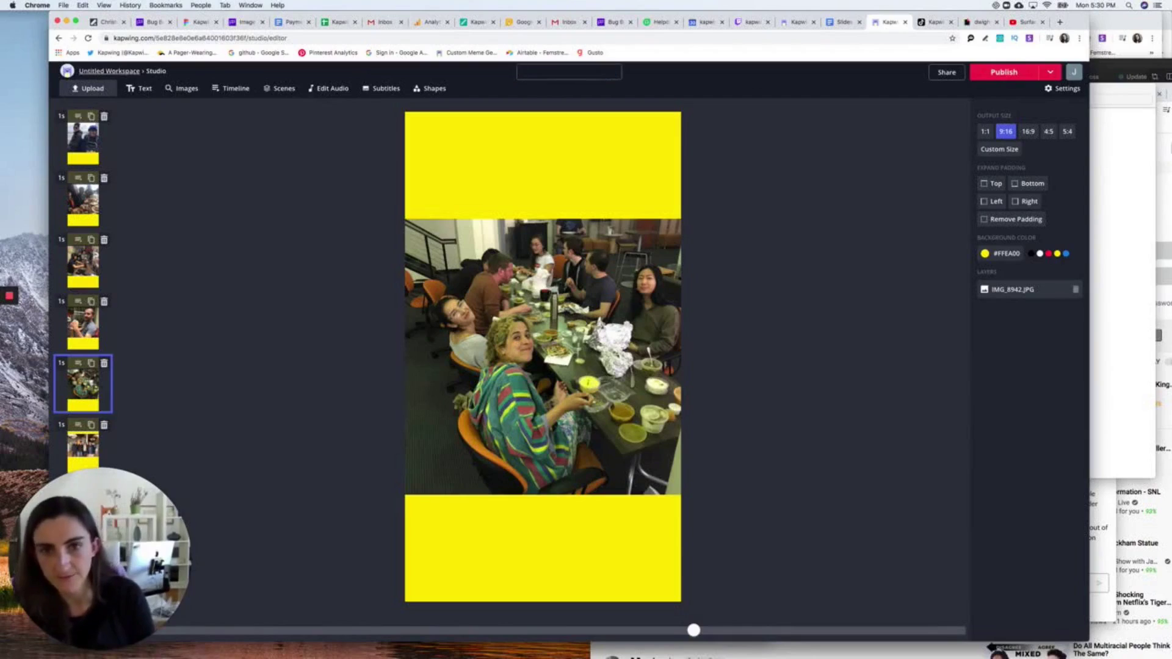
text(eam Kapwing)
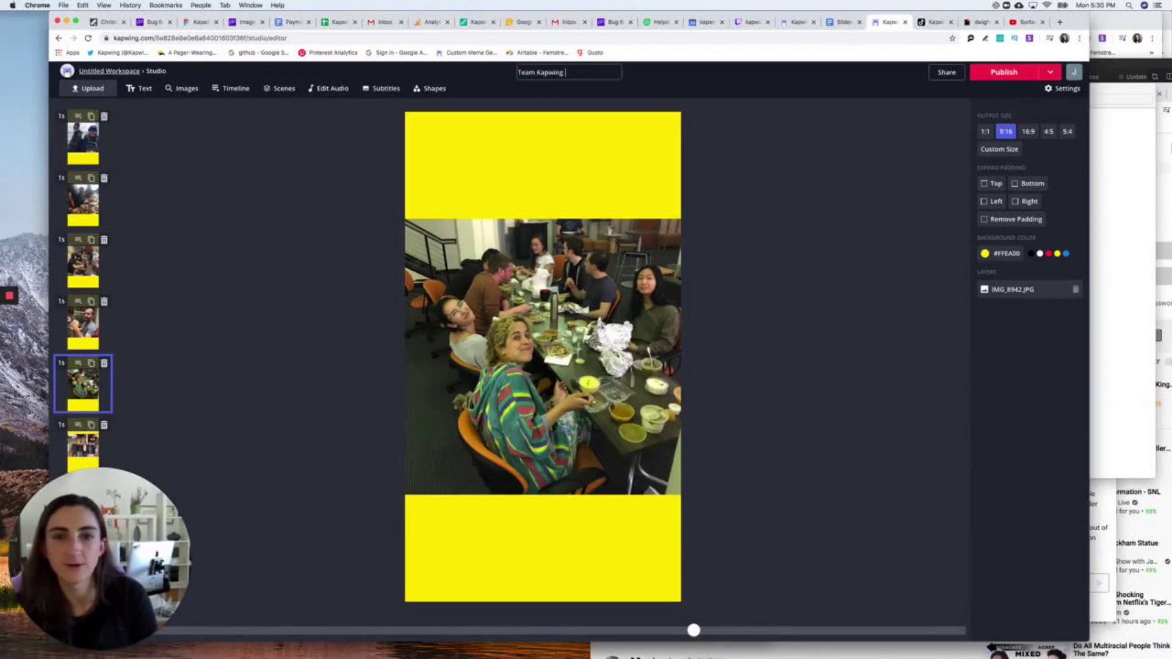
text( Photo Slideshow)
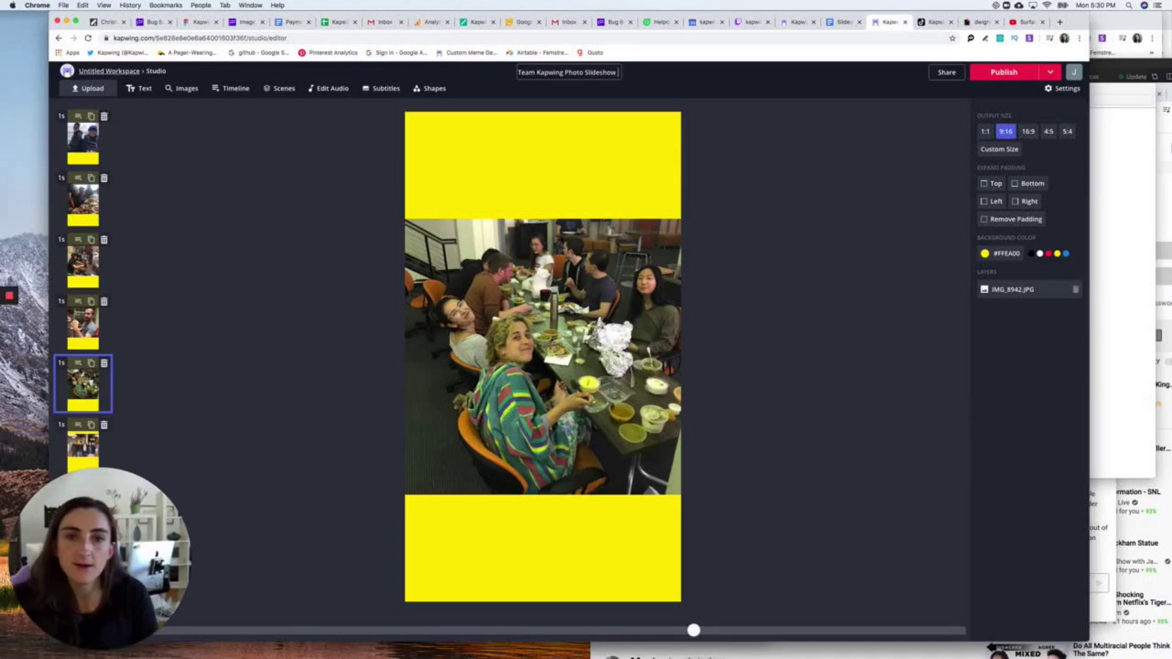
Confirm the title 'Team Kapwing Photo Slideshow' and select the first scene.
key(Return)
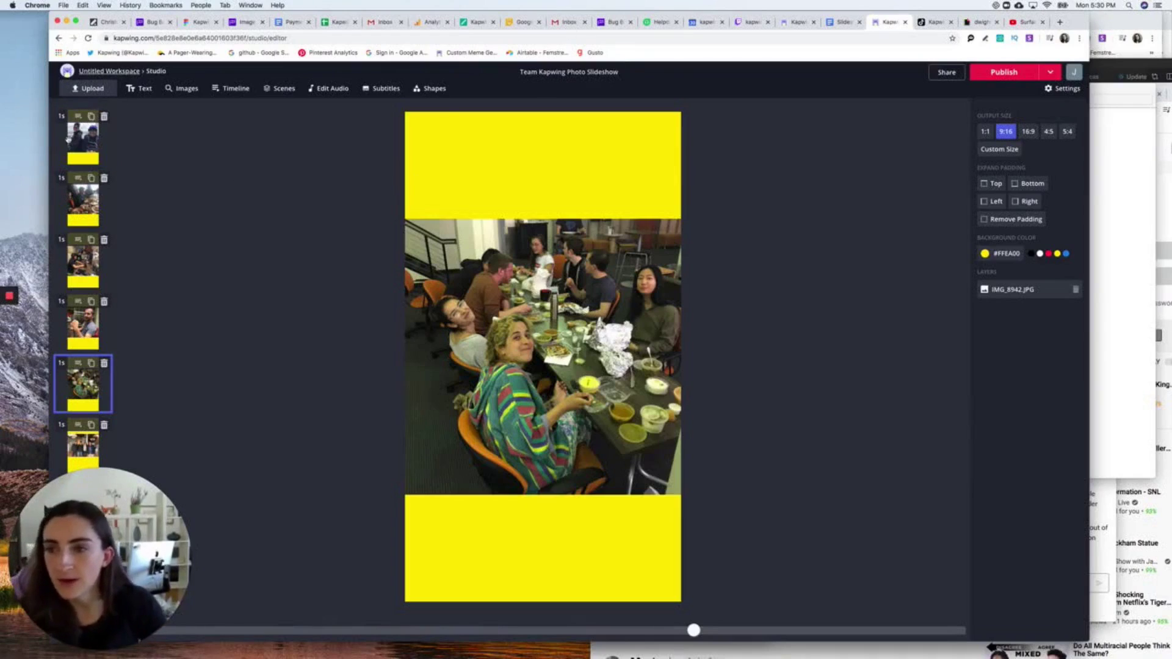
click(81, 119)
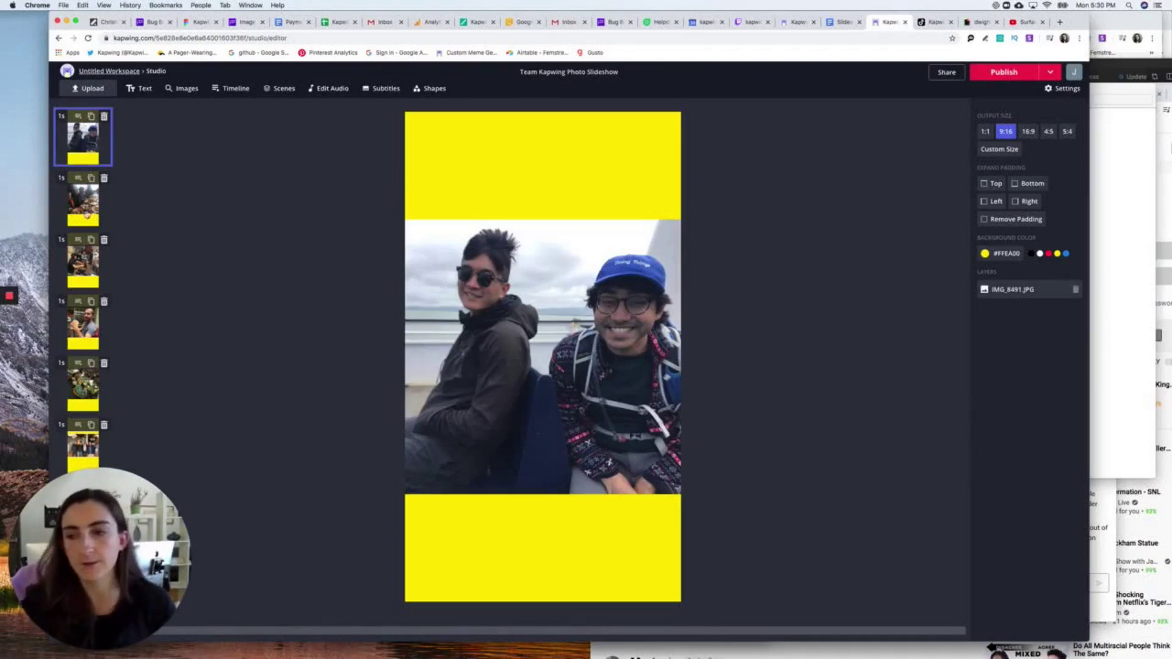
Add a new blank scene and move it to the start of the slideshow.
drag(98, 641, 327, 601)
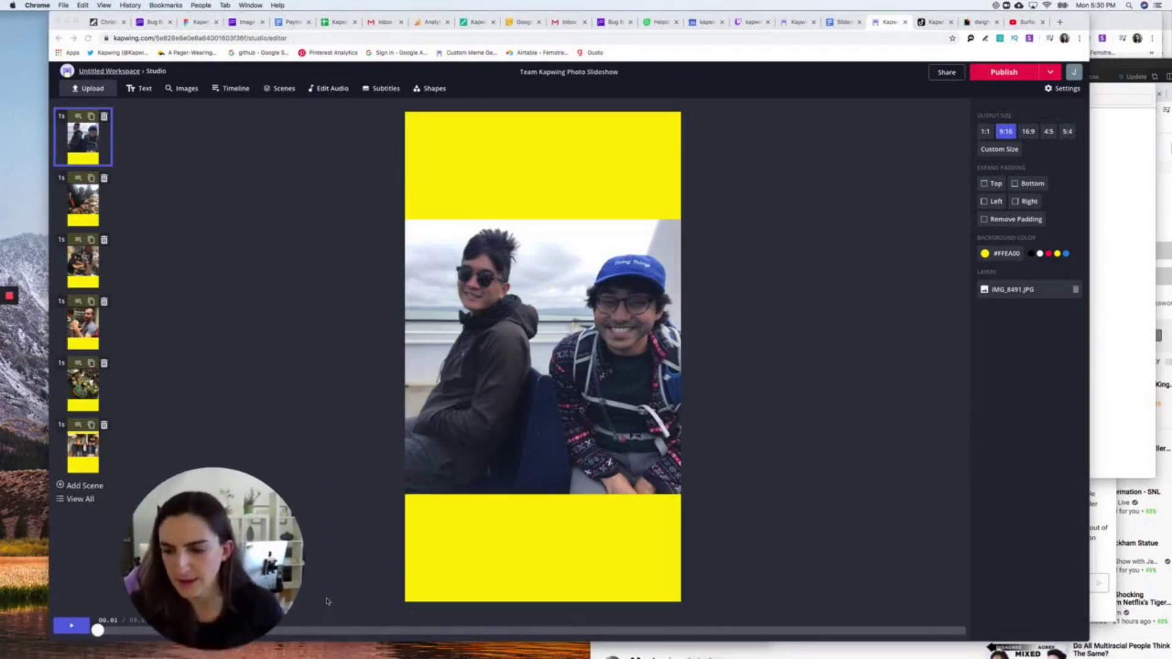
click(84, 486)
drag(87, 519, 78, 147)
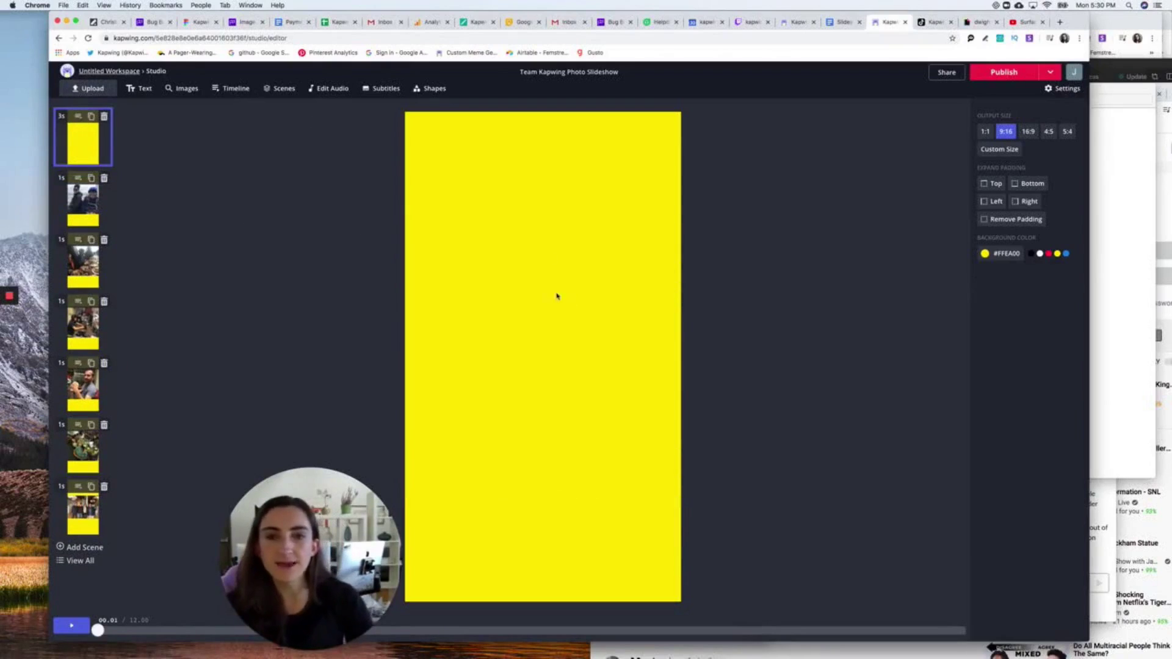
Add a text layer to the blank scene, centre it, and set its font to Satisfy.
click(141, 88)
drag(516, 181, 514, 283)
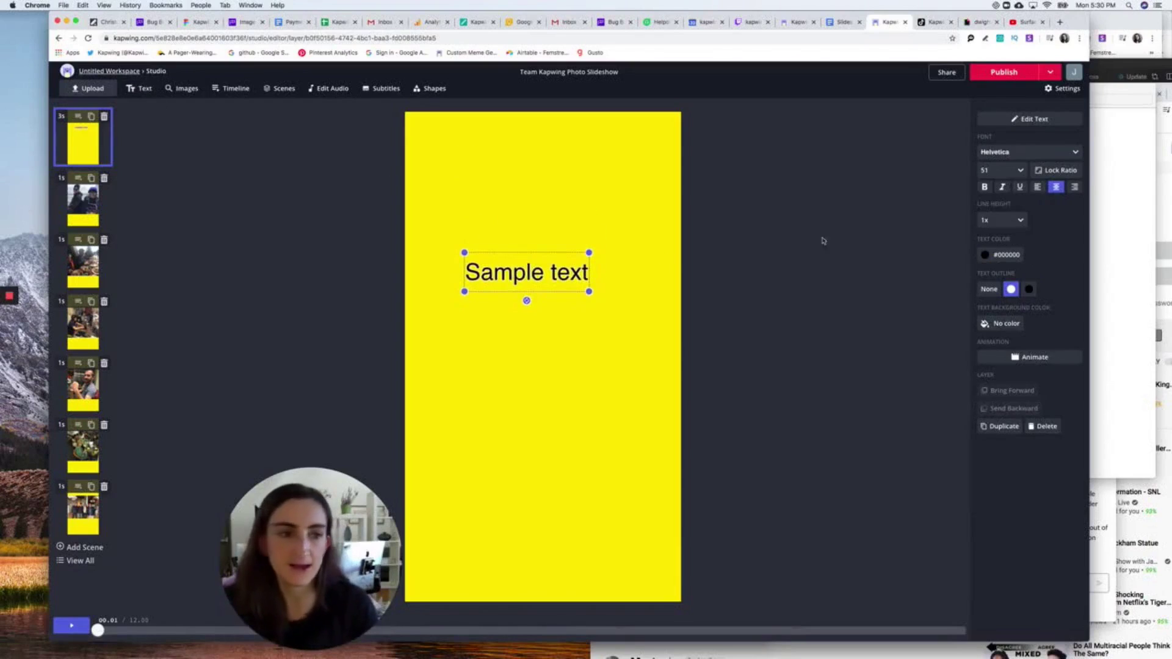
click(1075, 152)
scroll(1050, 232, down, 5)
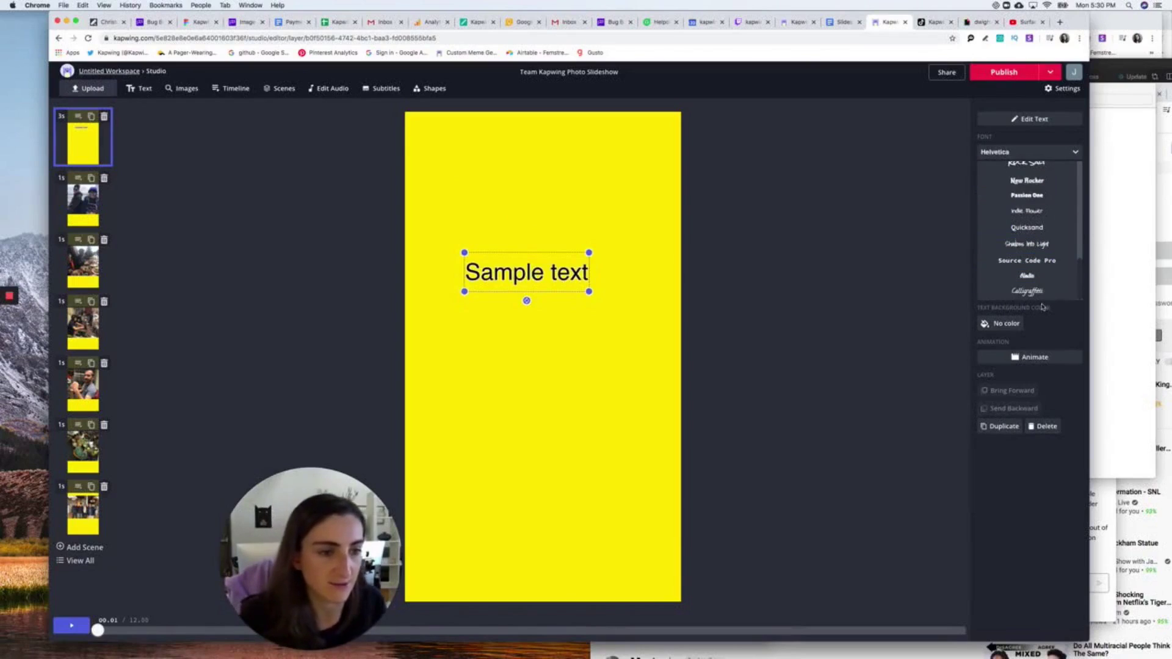
scroll(1040, 293, up, 1)
scroll(1042, 262, up, 5)
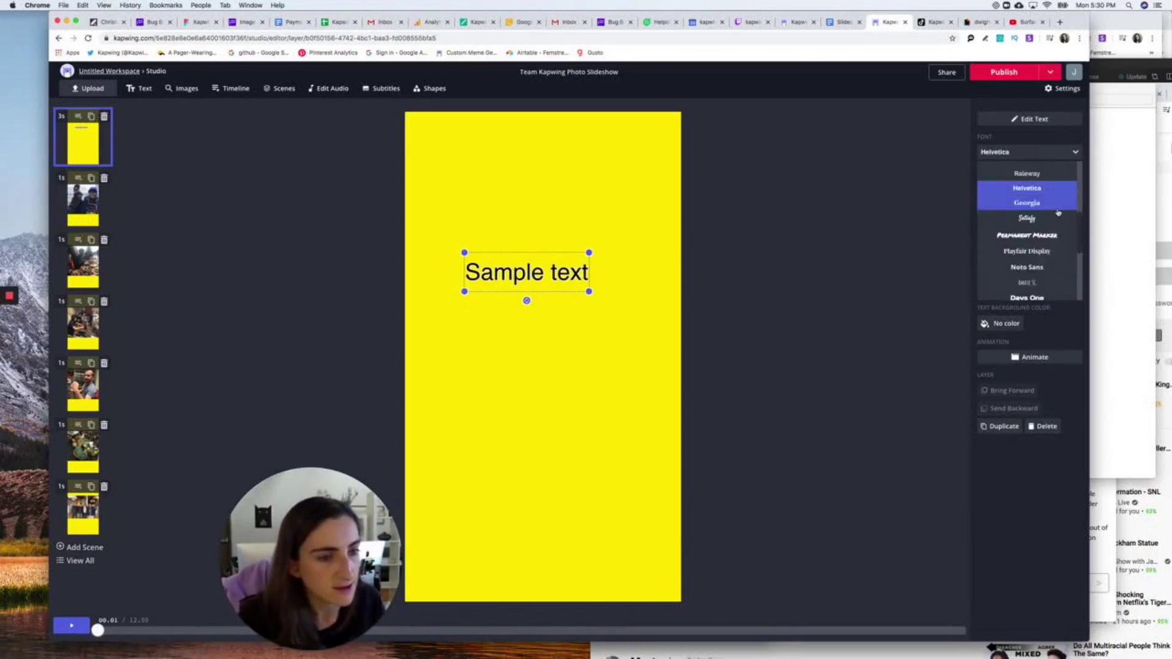
scroll(1031, 214, down, 3)
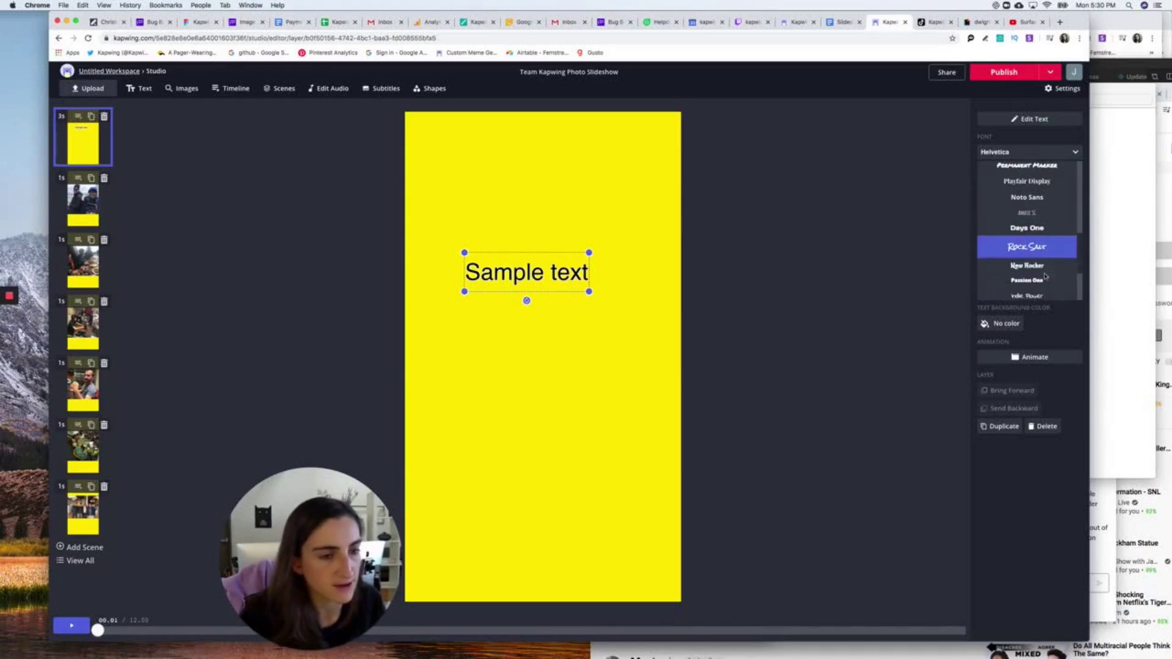
scroll(1041, 207, up, 1)
click(1029, 179)
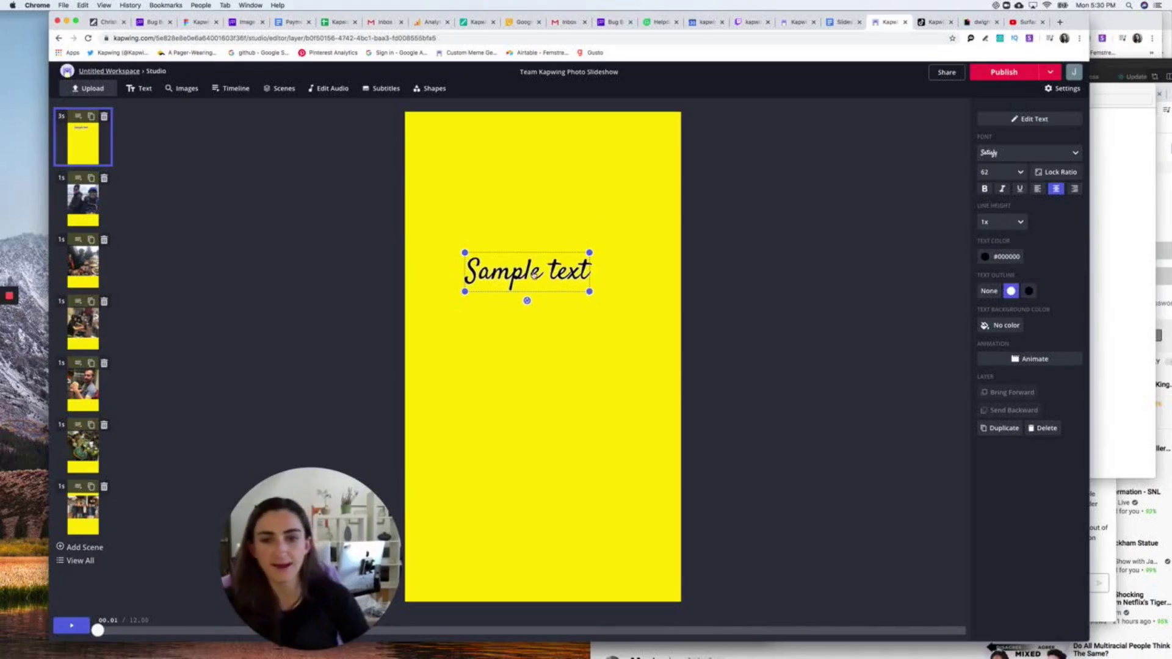
Replace the placeholder text with 'Good Times with Team Kapwing'.
double_click(509, 266)
key(super+c)
key(super+a)
key(BackSpace)
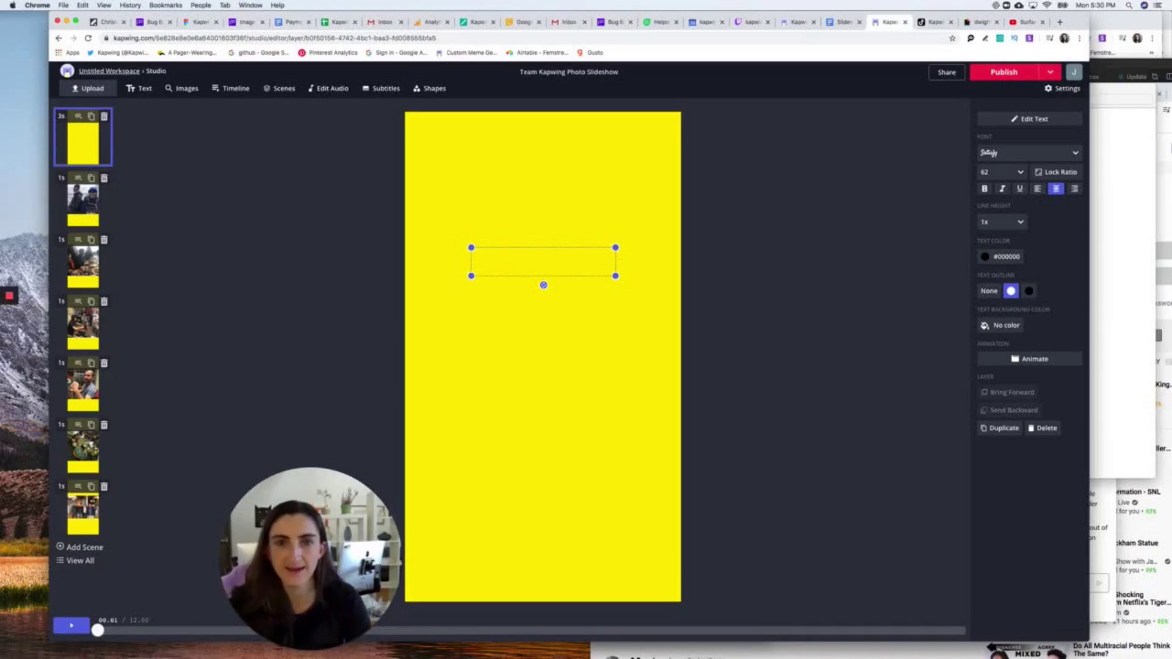
text(Team Ka)
key(super+a)
text(Good )
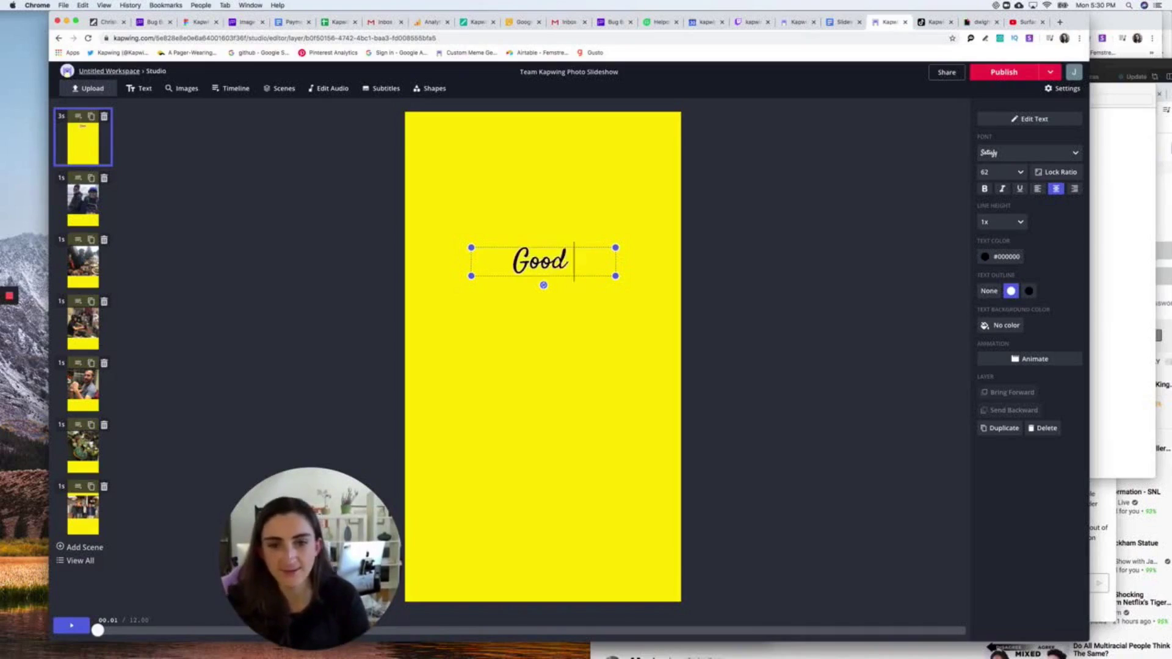
text(Times with )
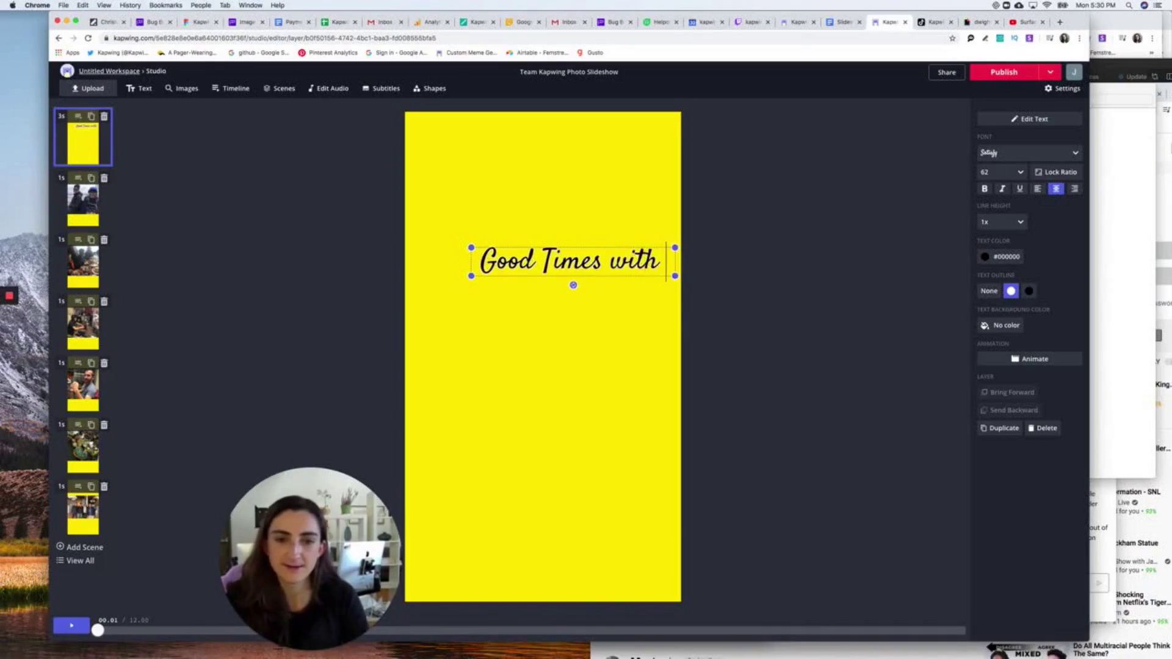
text(Team Kapwing)
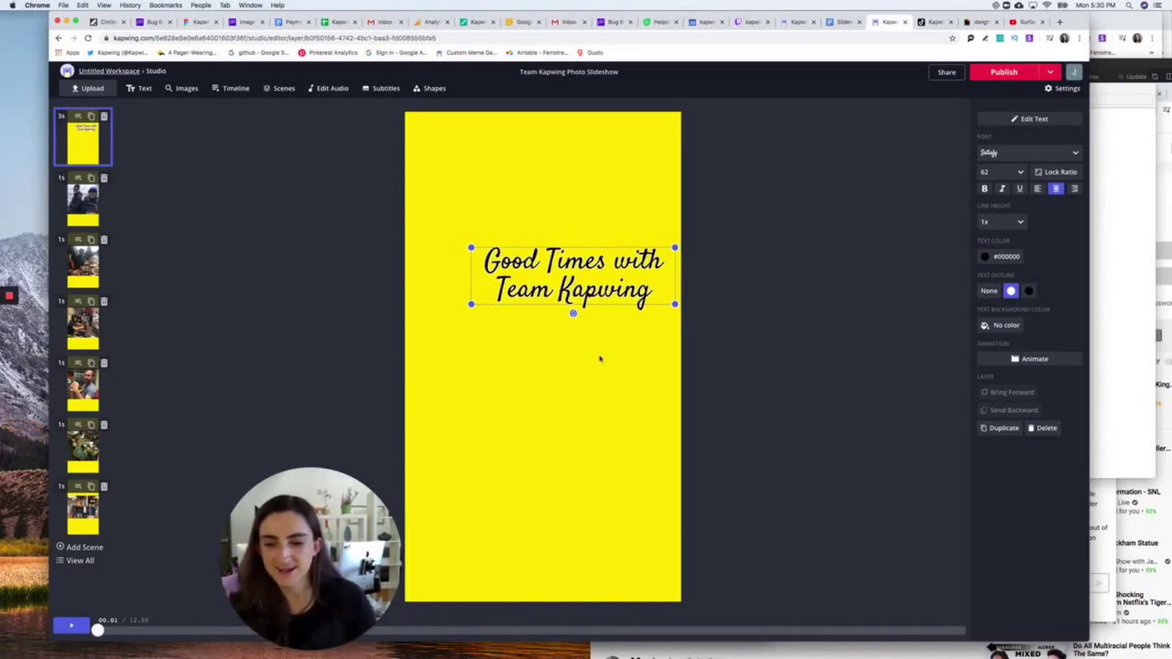
Enlarge the title from font 62 to 102 and centre it on the yellow slide.
click(604, 390)
drag(556, 284, 525, 284)
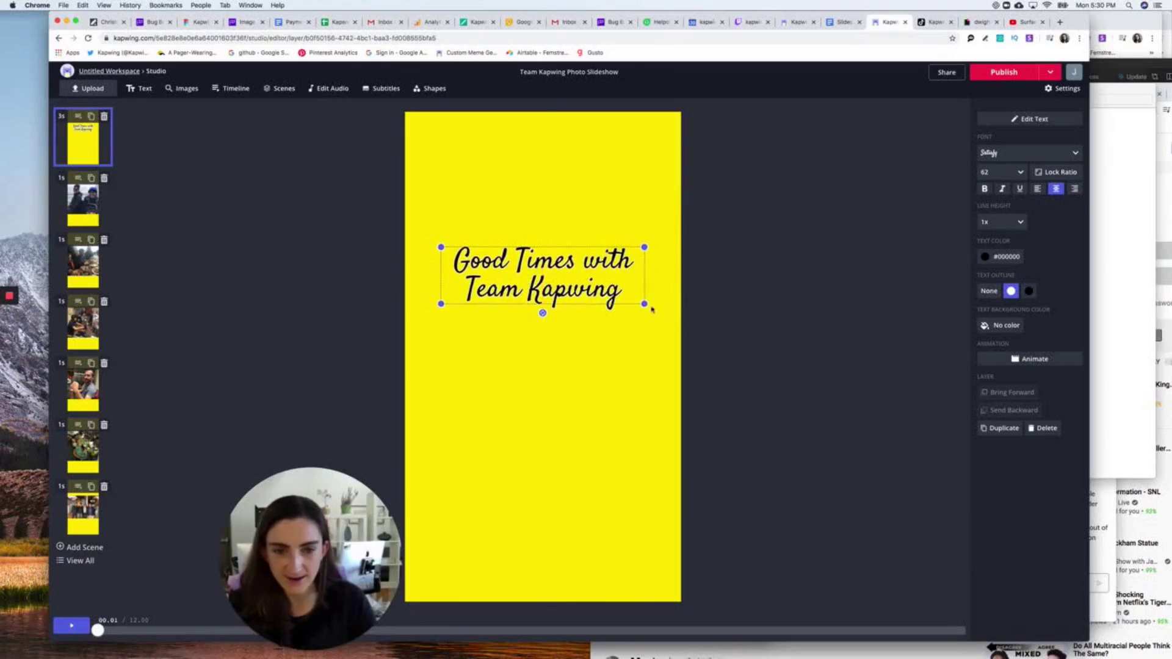
drag(648, 307, 643, 421)
mouse_move(593, 344)
mouse_down()
mouse_move(593, 380)
mouse_move(593, 363)
mouse_up()
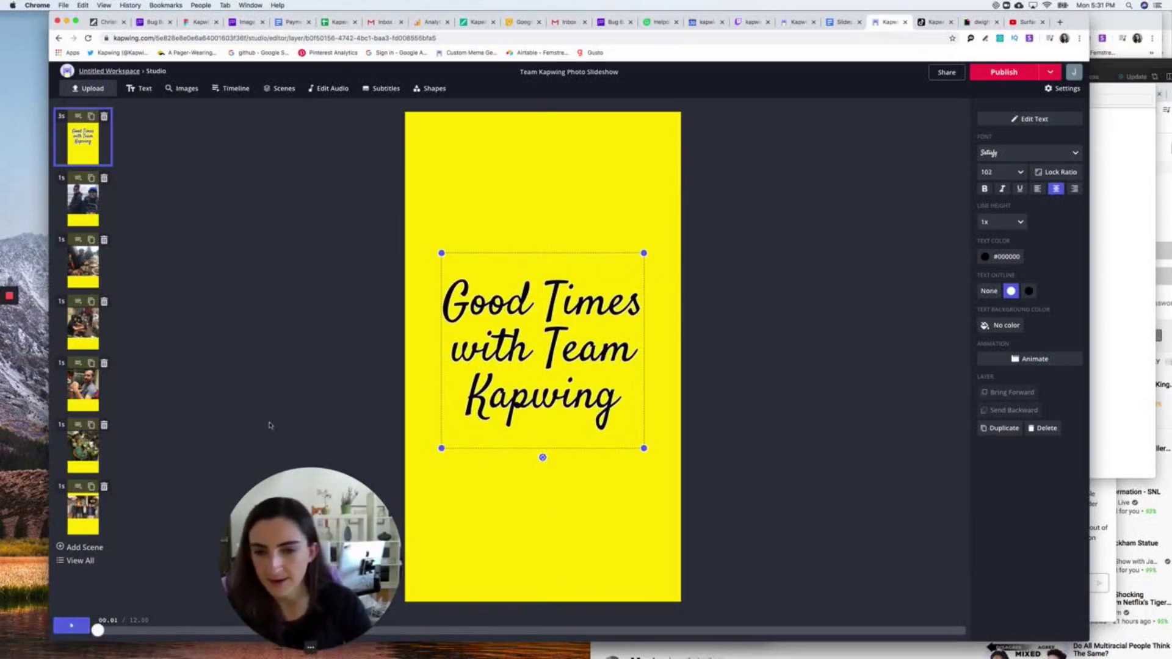
click(183, 495)
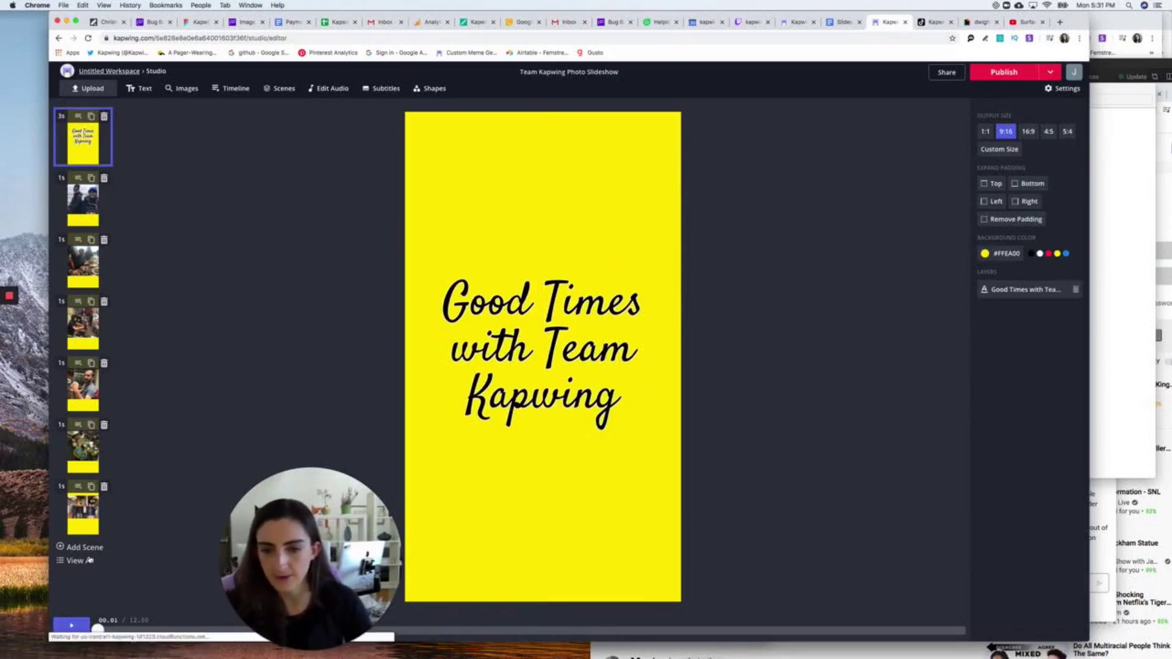
Set the title Text Layer scene's duration to 1.5s from the Scenes list.
click(79, 116)
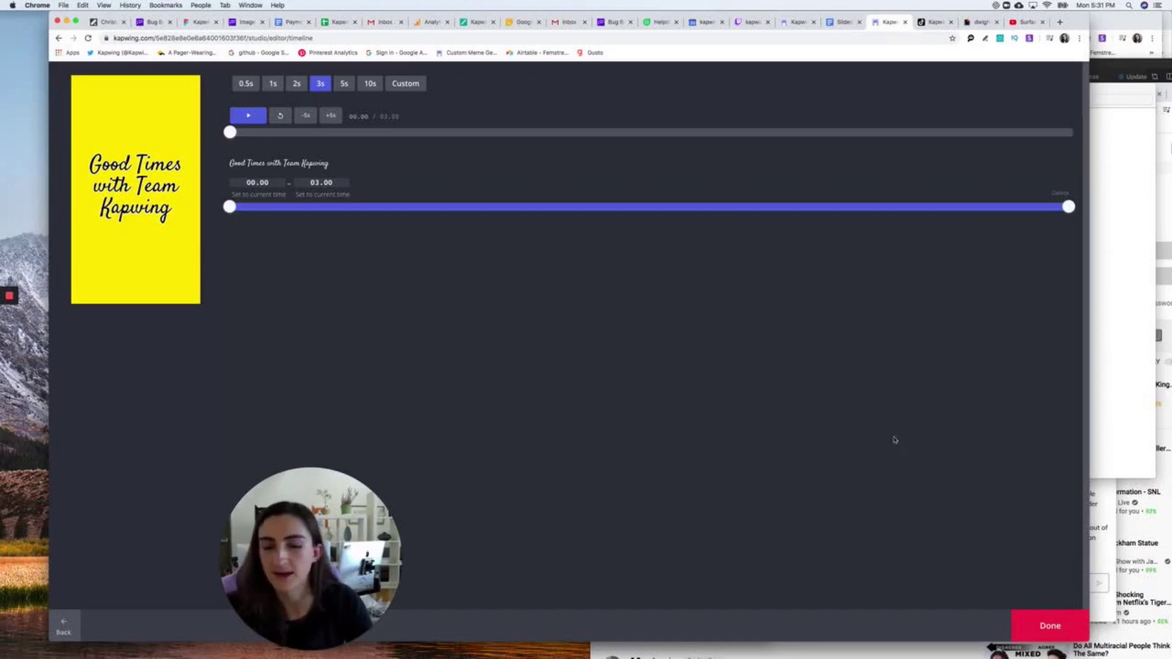
click(1050, 624)
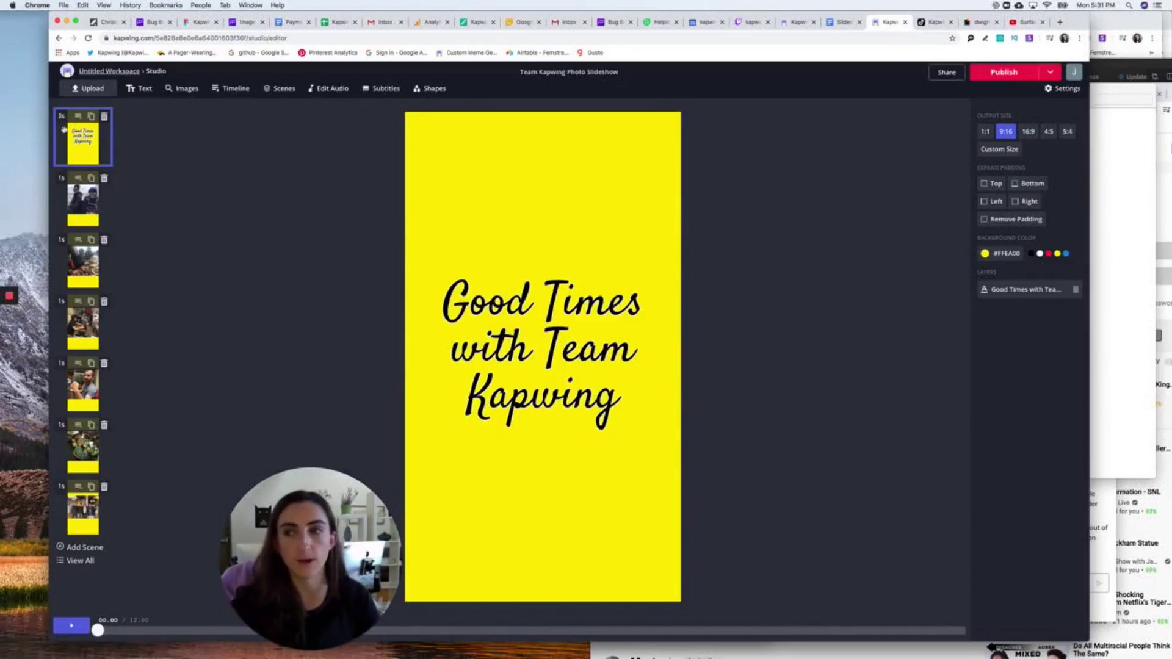
click(279, 88)
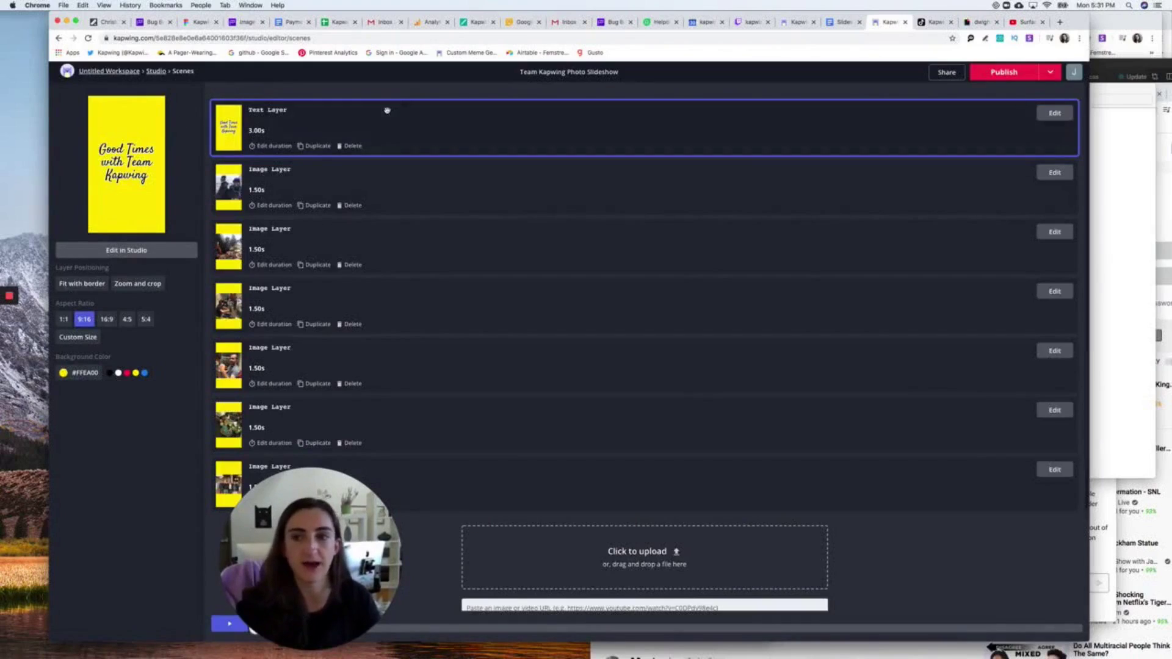
click(262, 146)
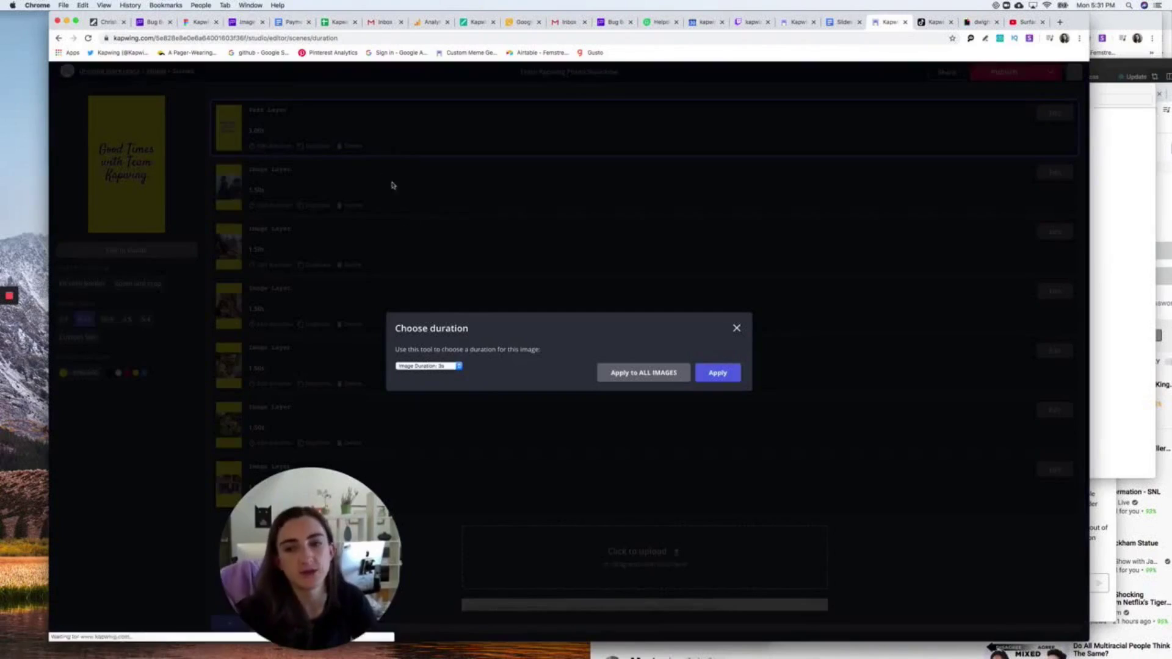
click(451, 367)
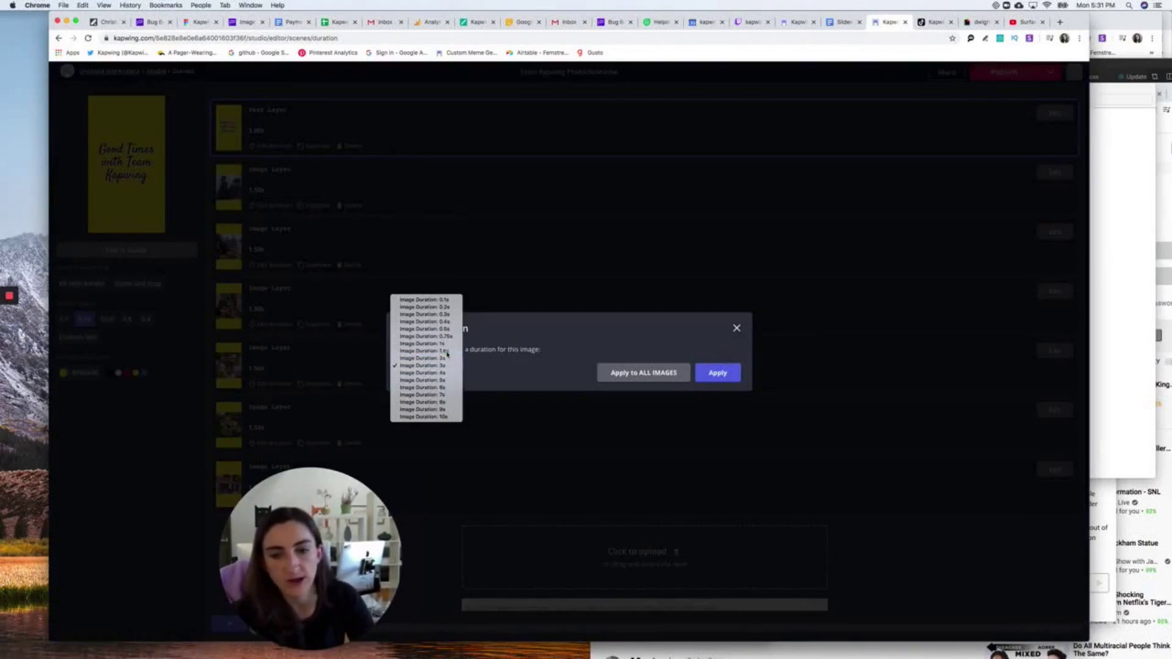
click(428, 349)
click(718, 373)
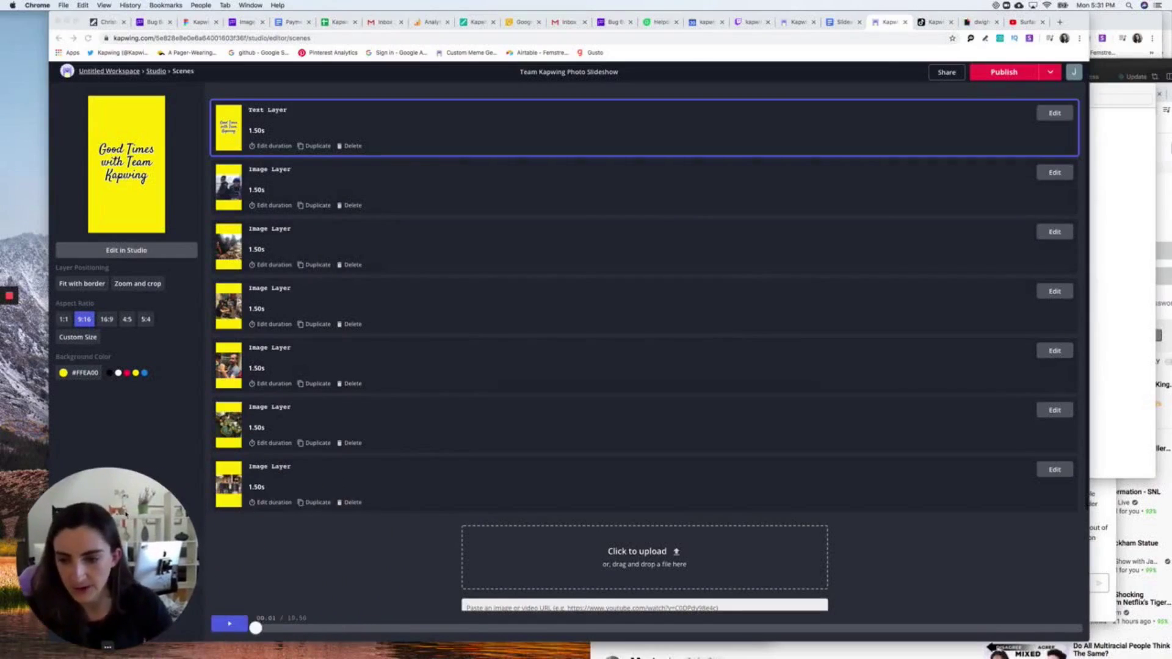
Preview the slideshow playback, then publish it.
click(238, 623)
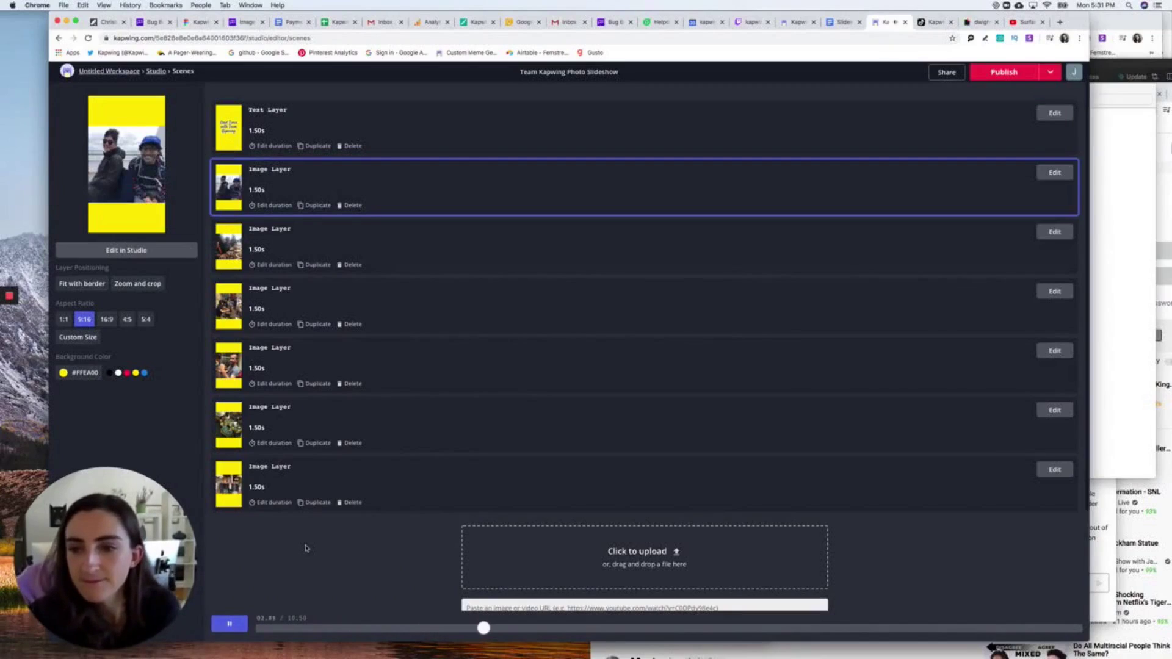
click(230, 623)
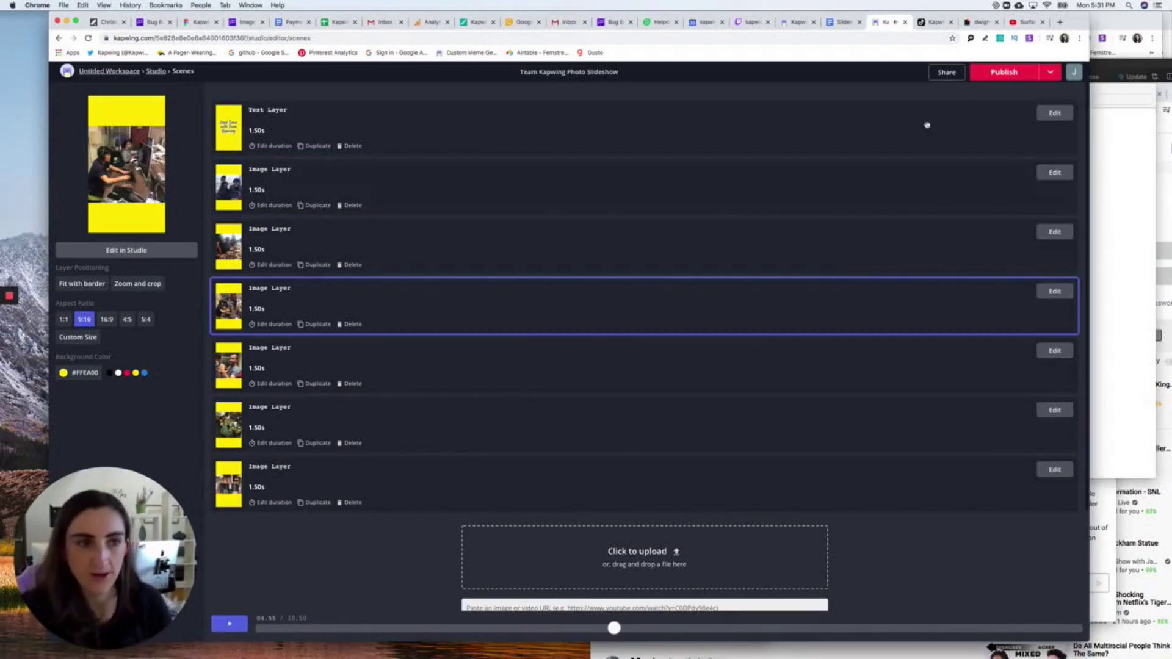
click(1016, 72)
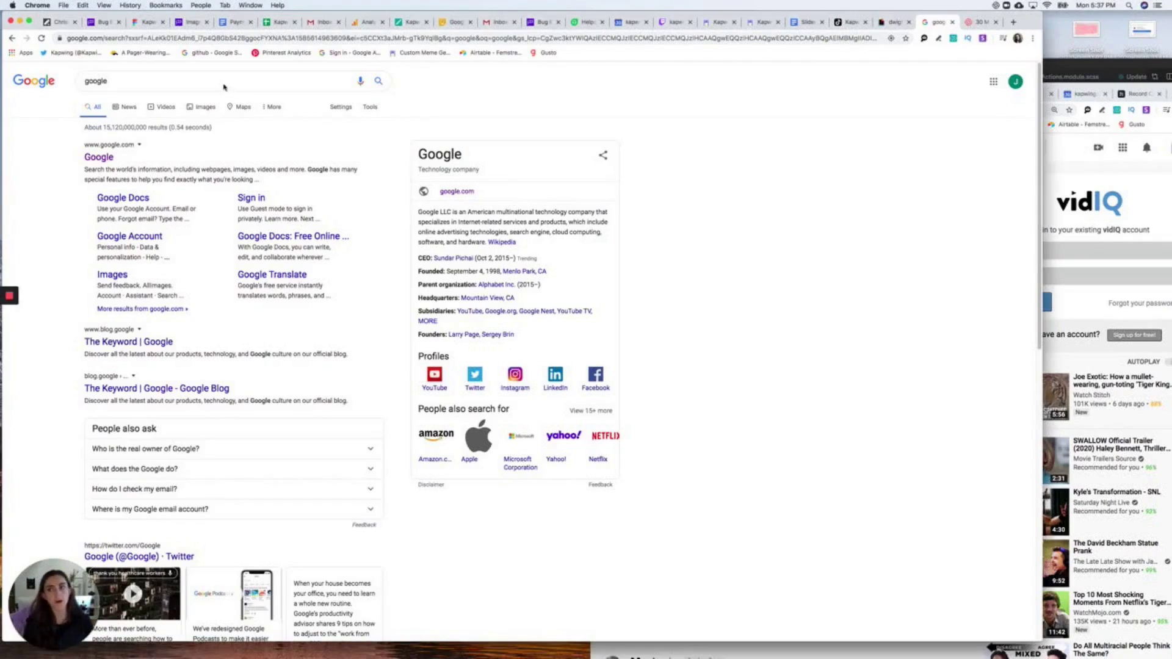
Search Google for 'kapwing video maker' and open the 'Video Maker — Make Video Online — Kapwing' result.
click(260, 82)
double_click(260, 82)
text(kapwing )
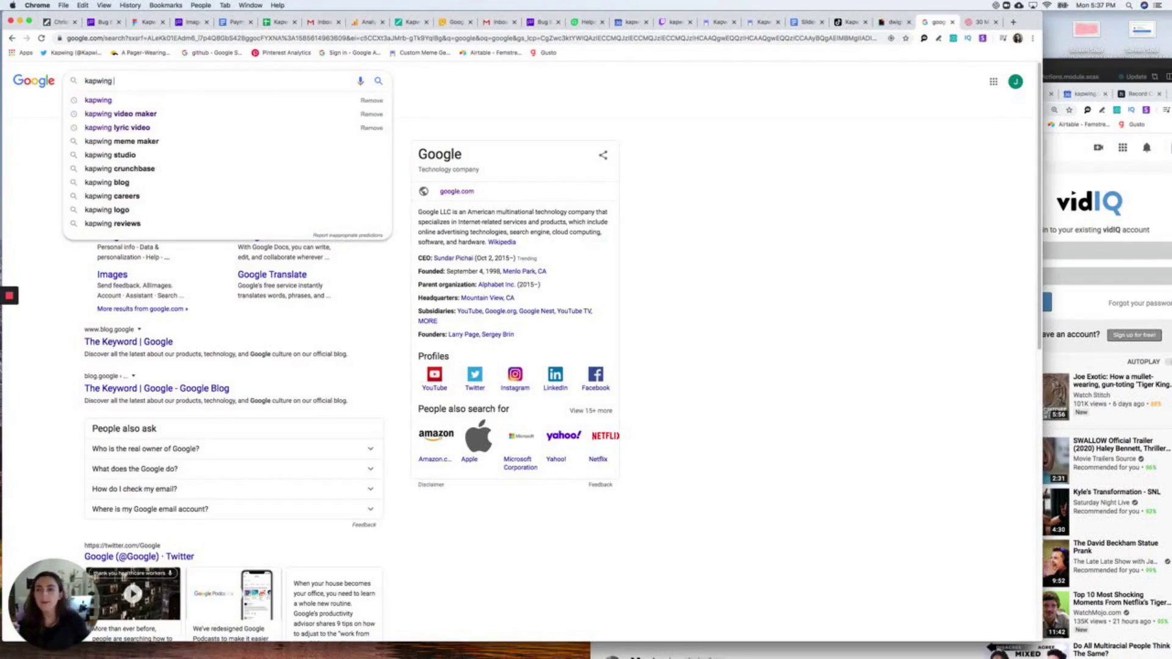
text(video maker)
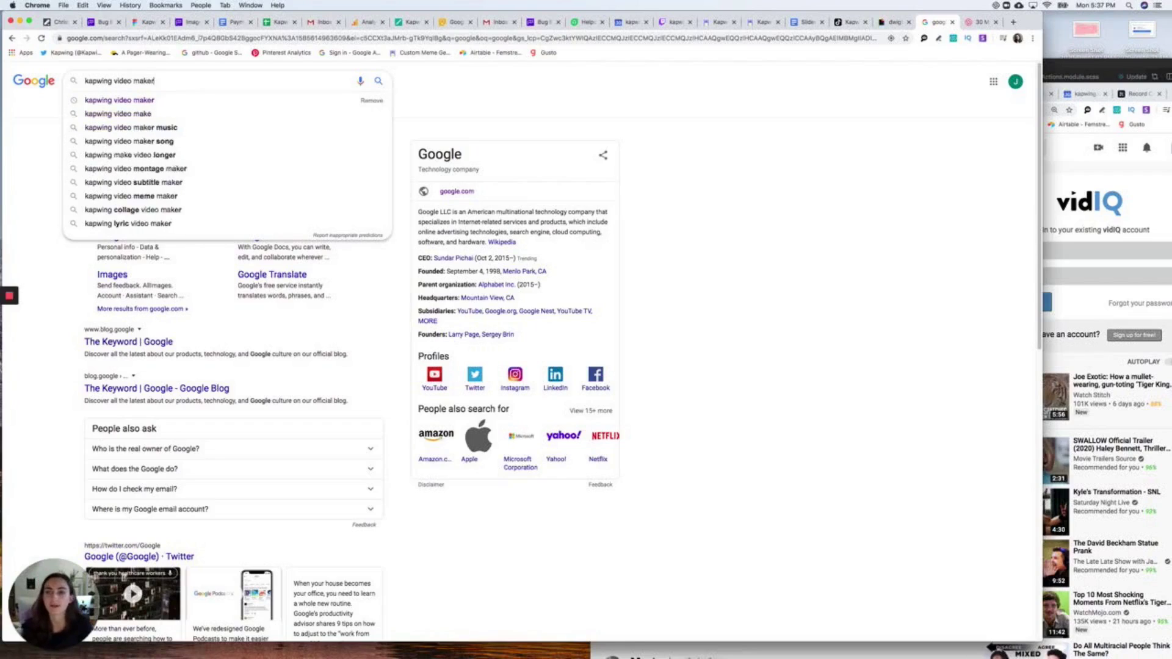
key(Return)
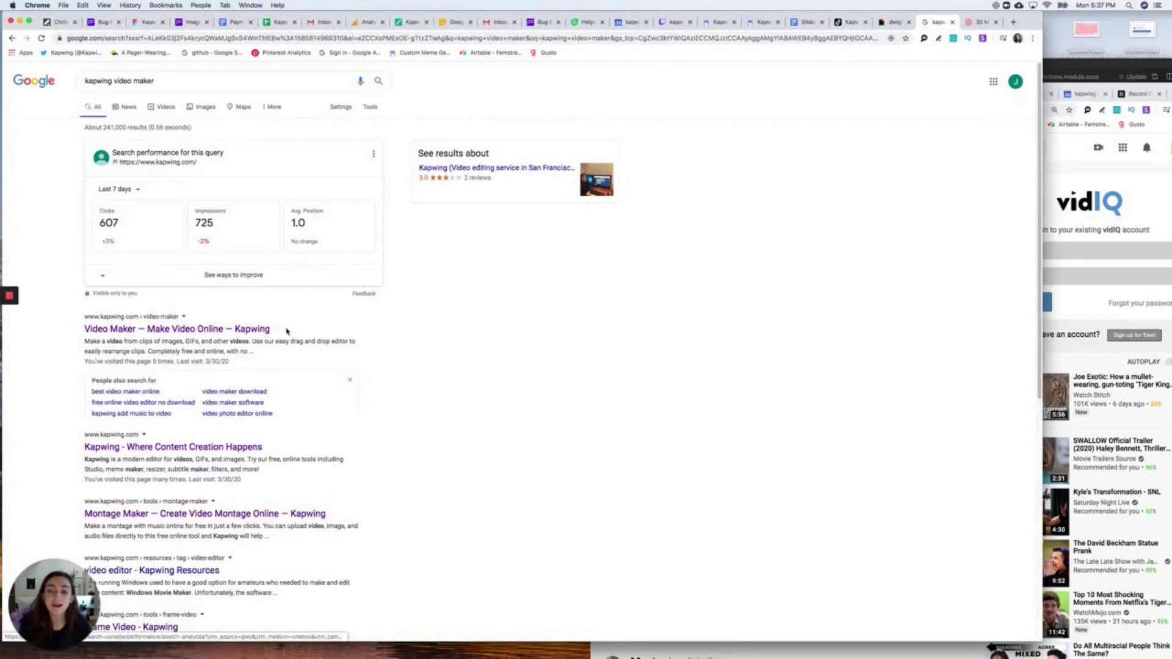
click(251, 329)
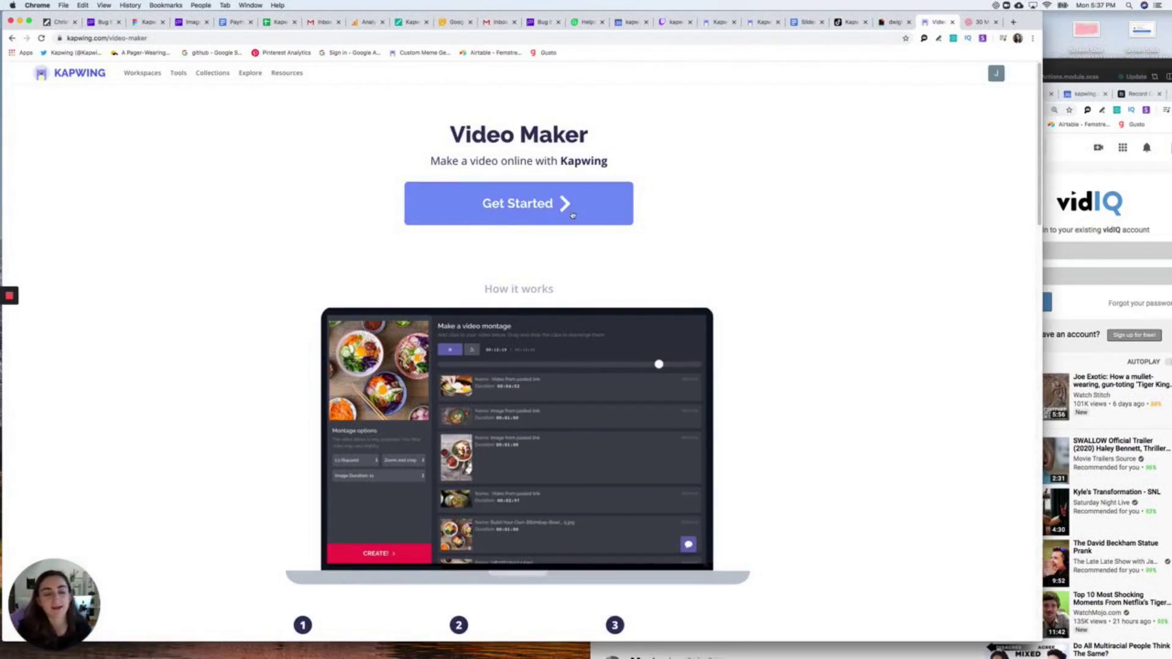
Choose Get Started on the Video Maker page and open a blank Studio project.
click(592, 212)
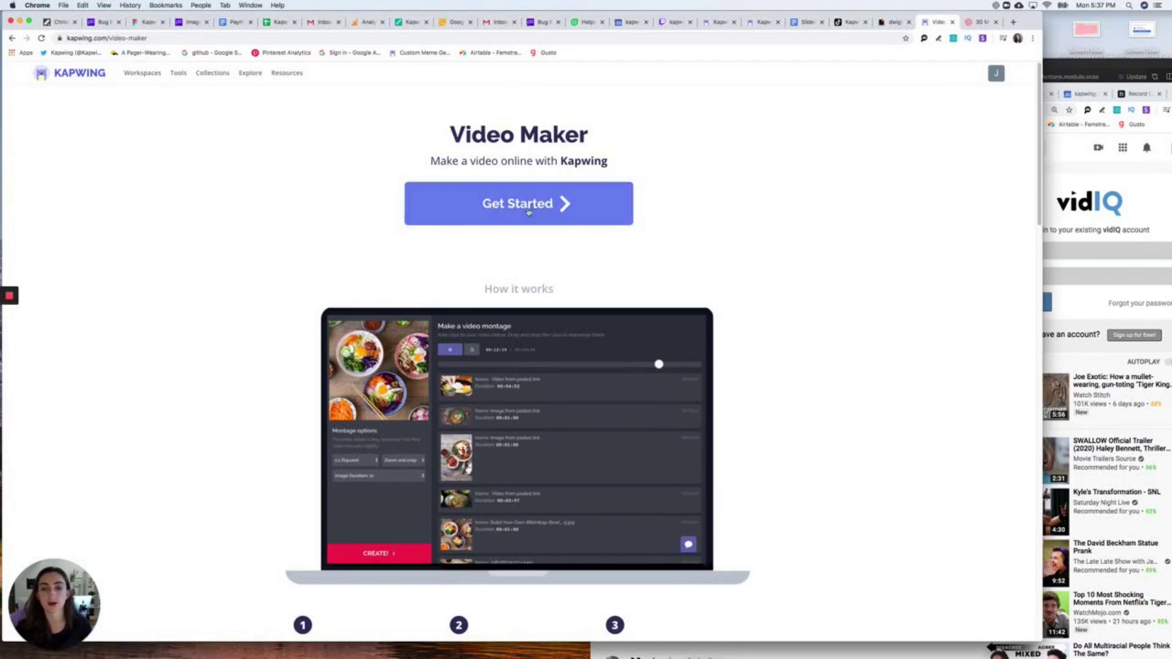
click(493, 195)
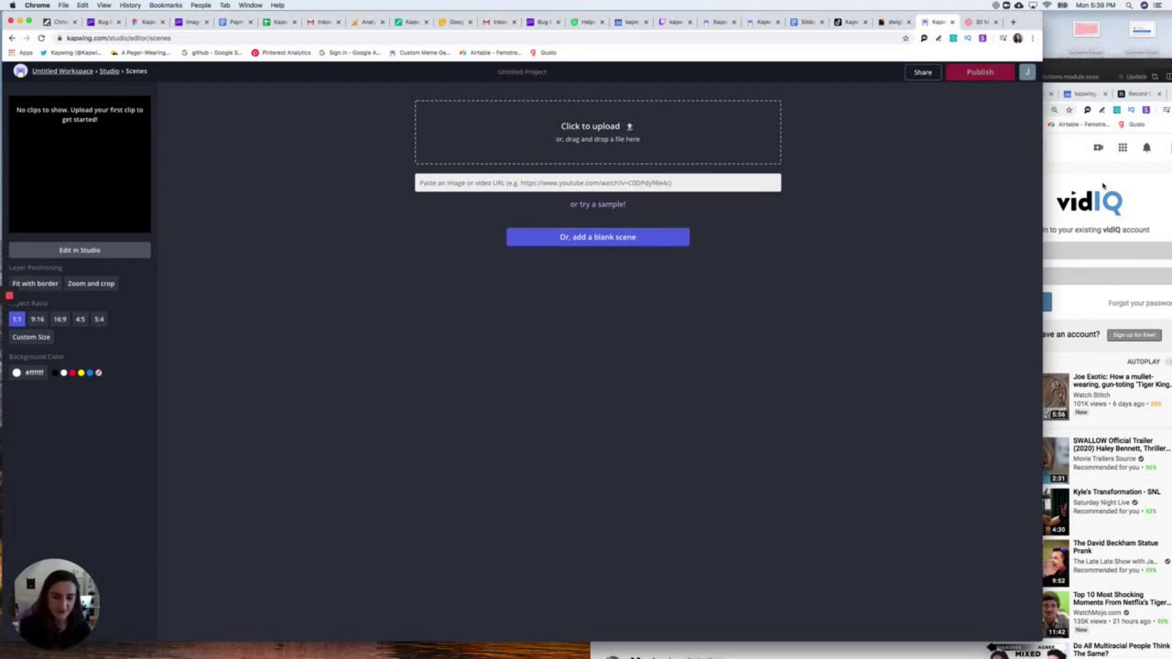
Paste the Tiger King trailer's YouTube URL into Kapwing and open the clip's trim page.
click(1075, 196)
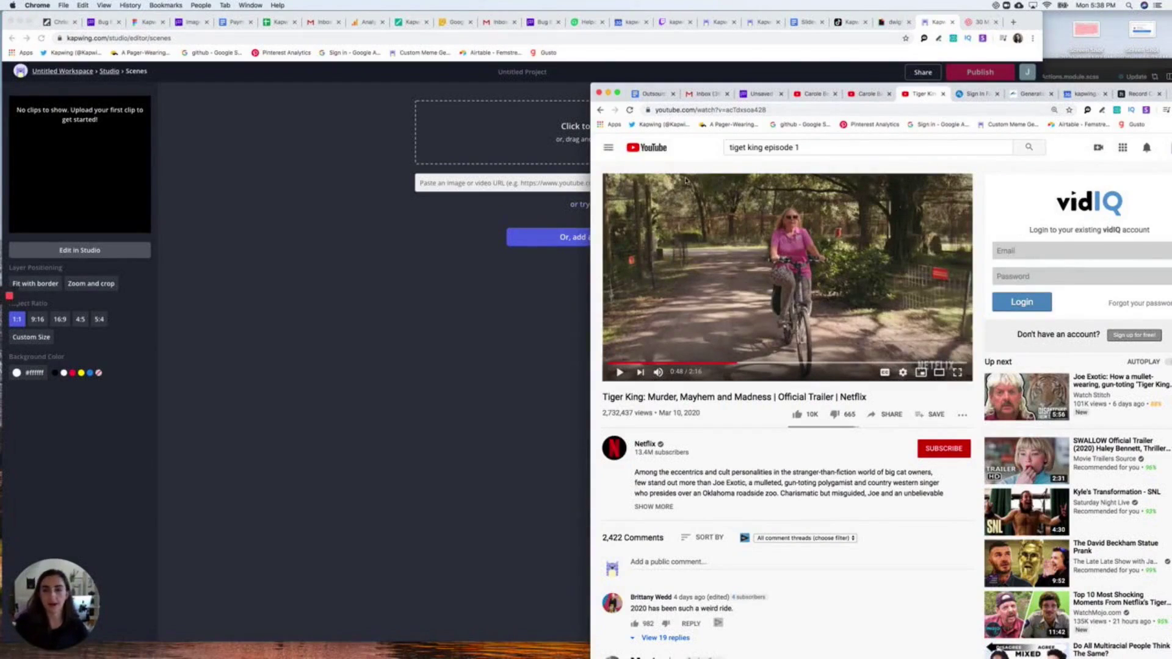
click(678, 110)
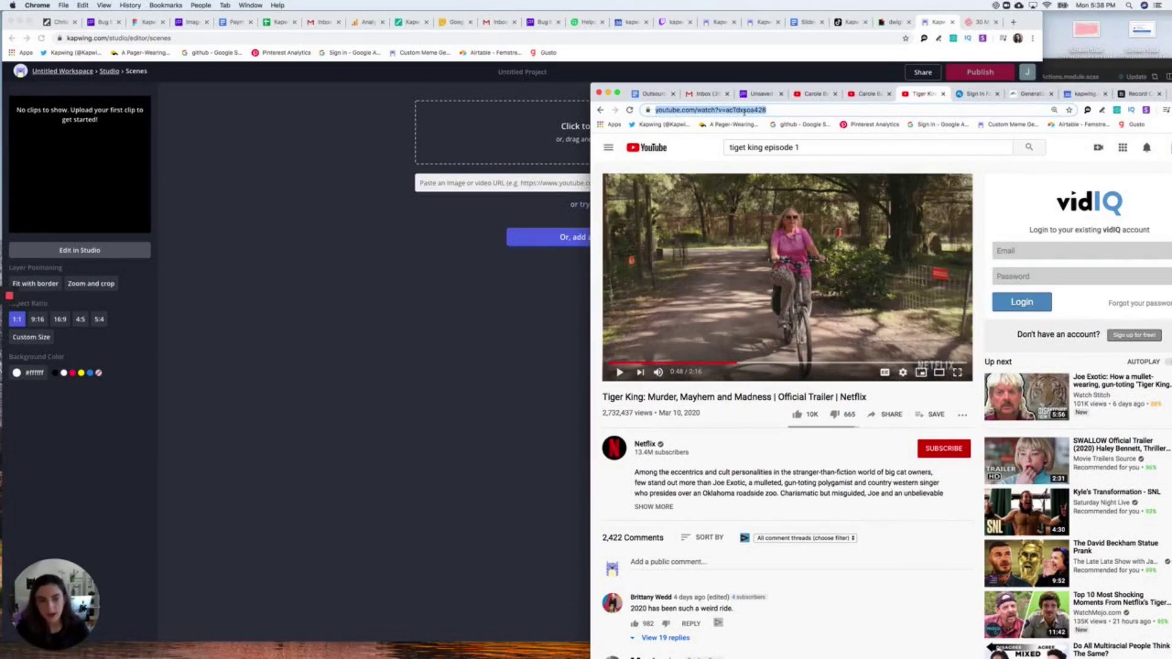
click(473, 179)
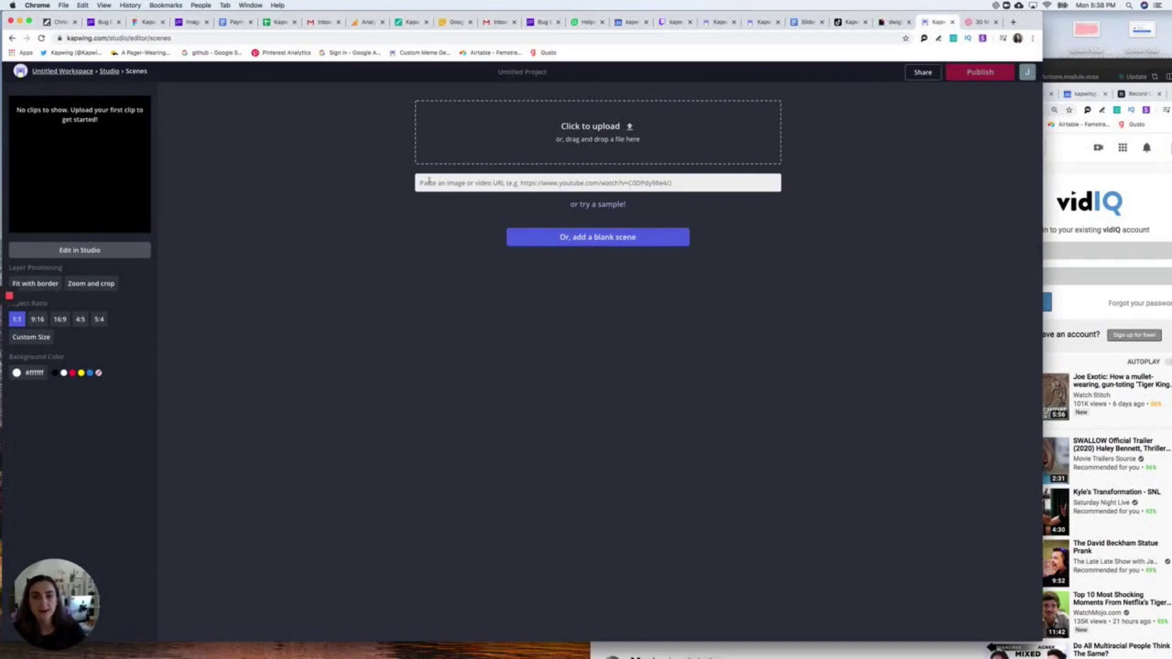
key(super+v)
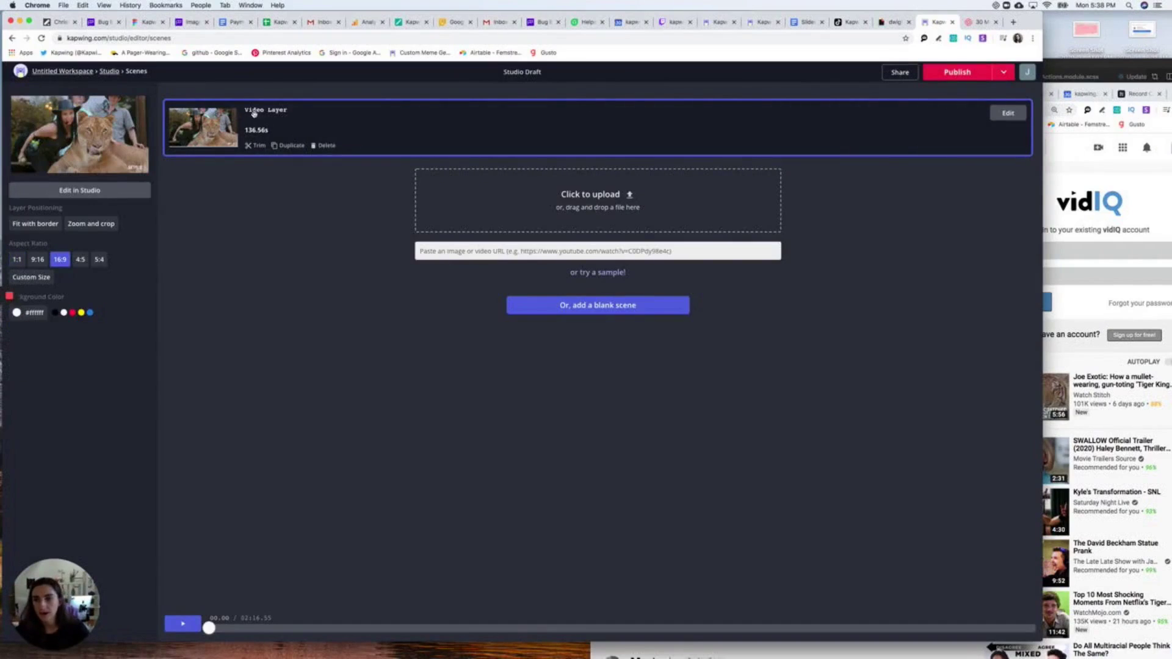
click(1096, 310)
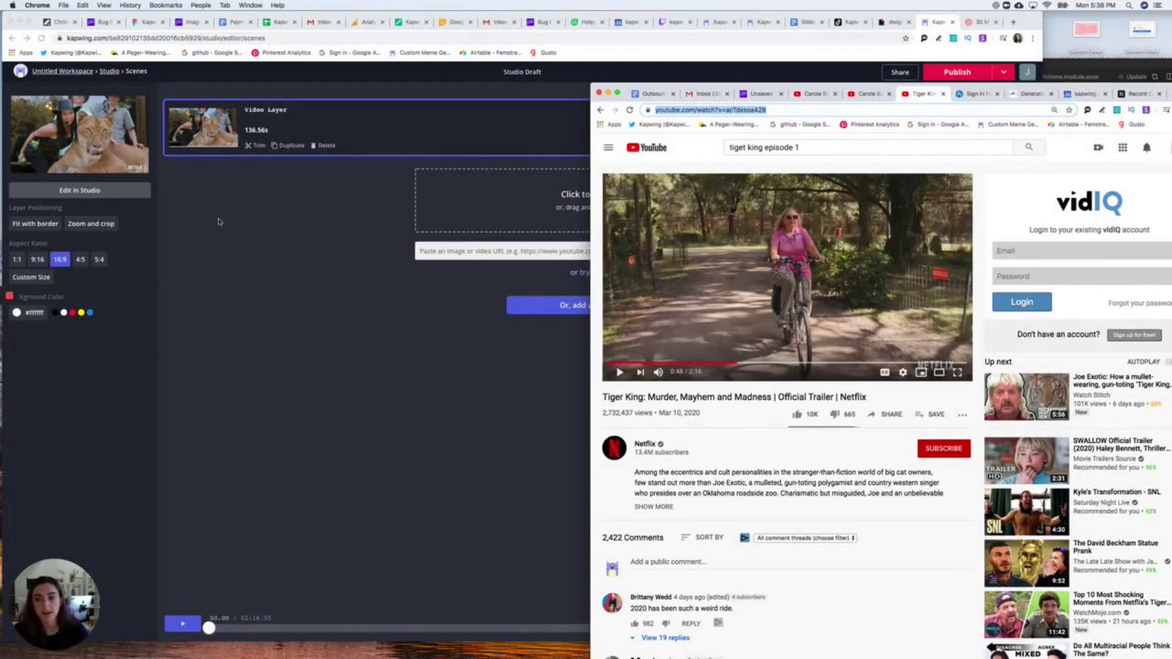
click(253, 134)
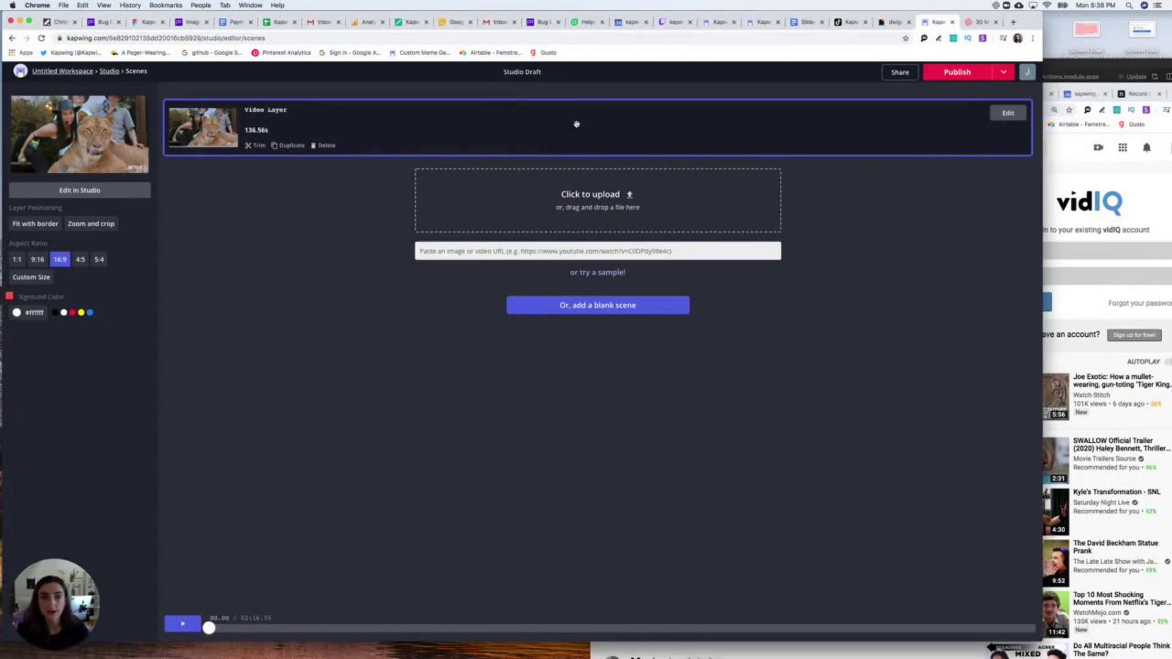
click(256, 146)
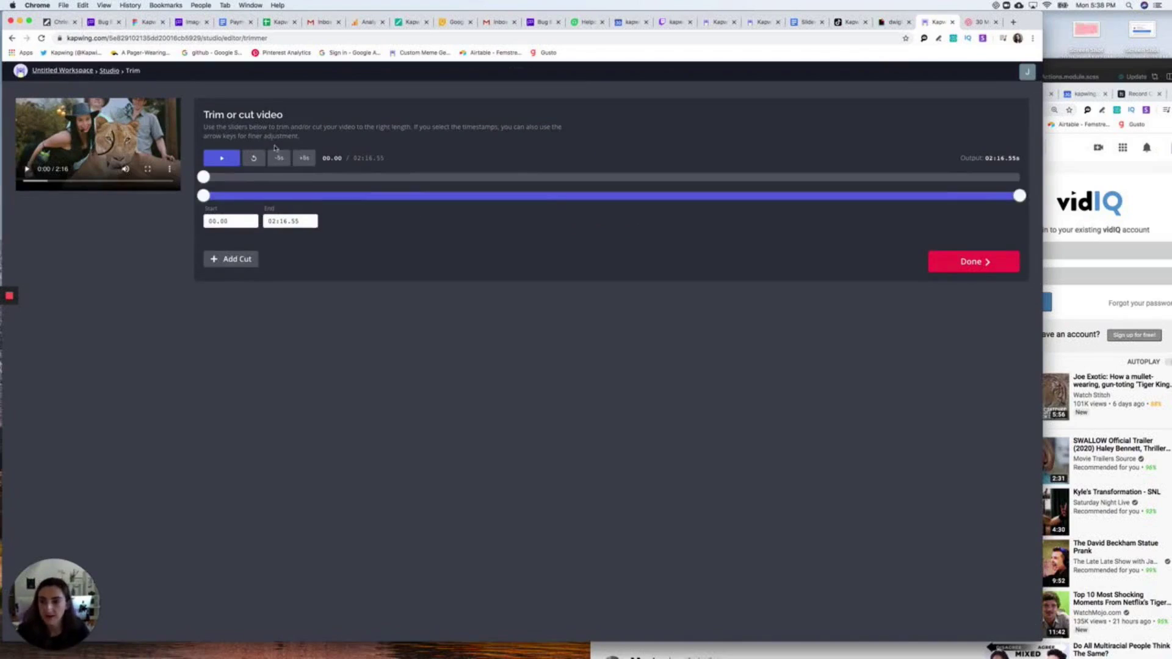
Trim the trailer to start 48.07 and end 49.00 (0.93 s), preview it, and confirm with Done.
click(235, 160)
click(236, 160)
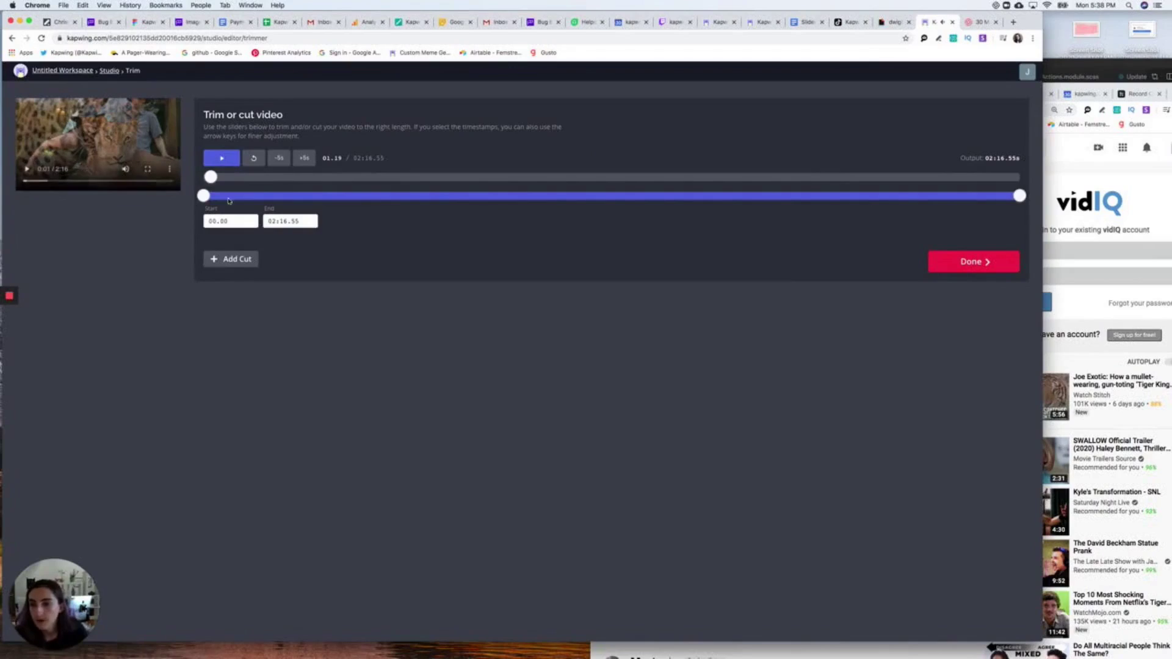
click(1102, 191)
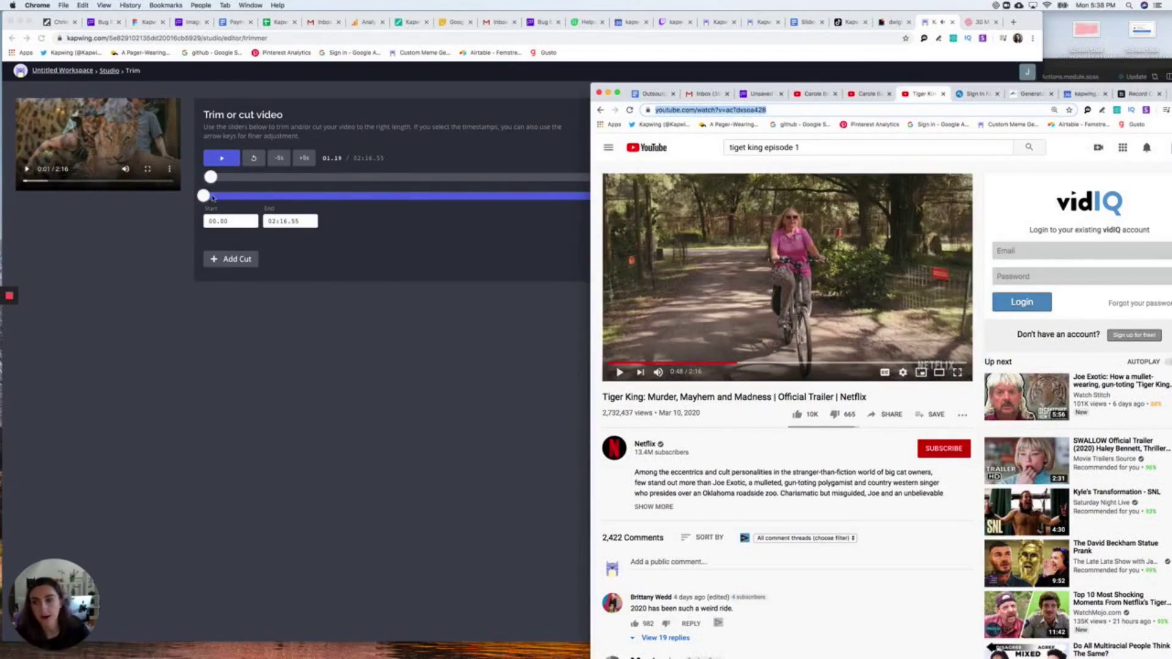
click(213, 197)
drag(205, 197, 487, 207)
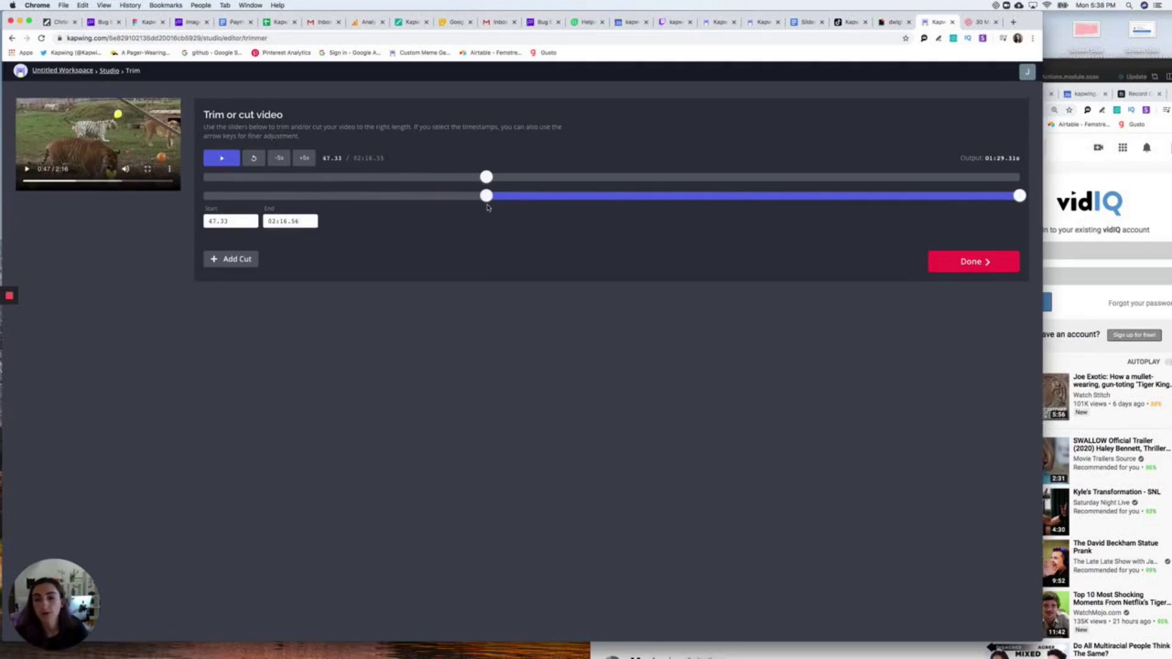
click(237, 160)
click(221, 157)
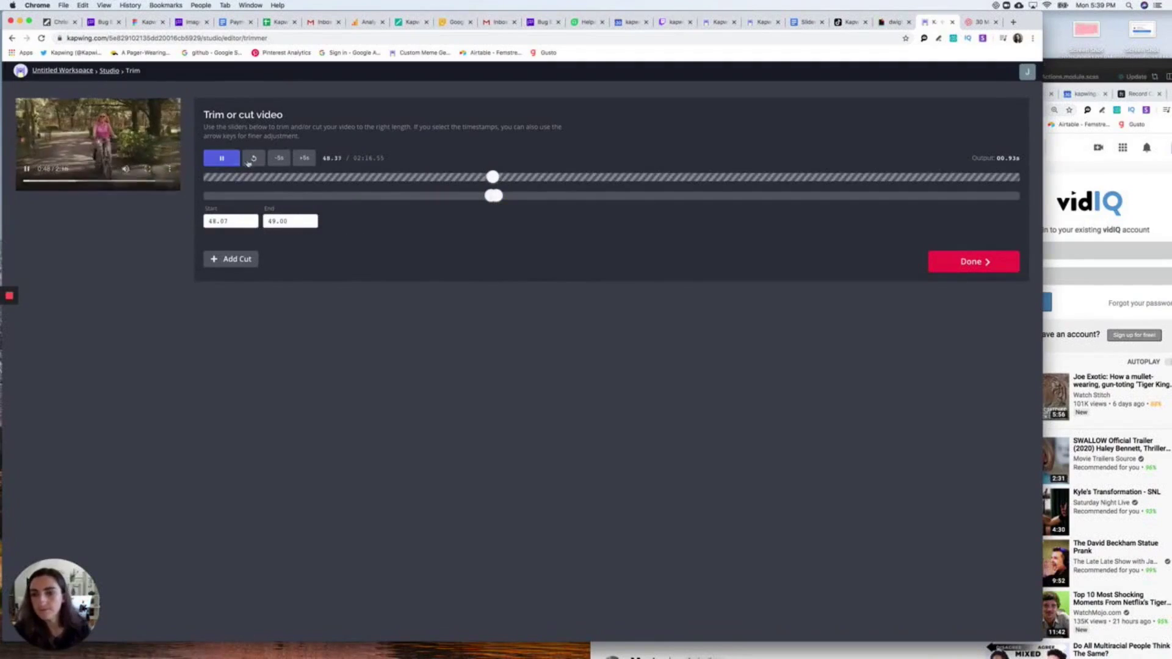
click(992, 271)
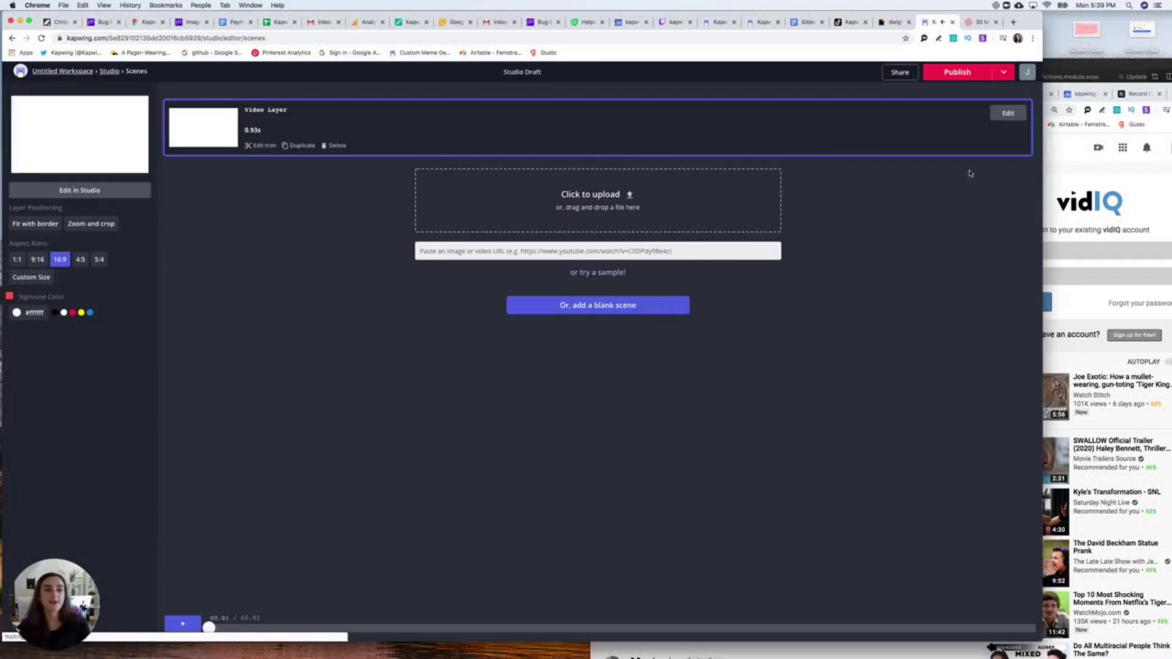
Import the Joe Exotic interview clip by pasting its YouTube URL into Kapwing.
click(1060, 166)
right_click(818, 113)
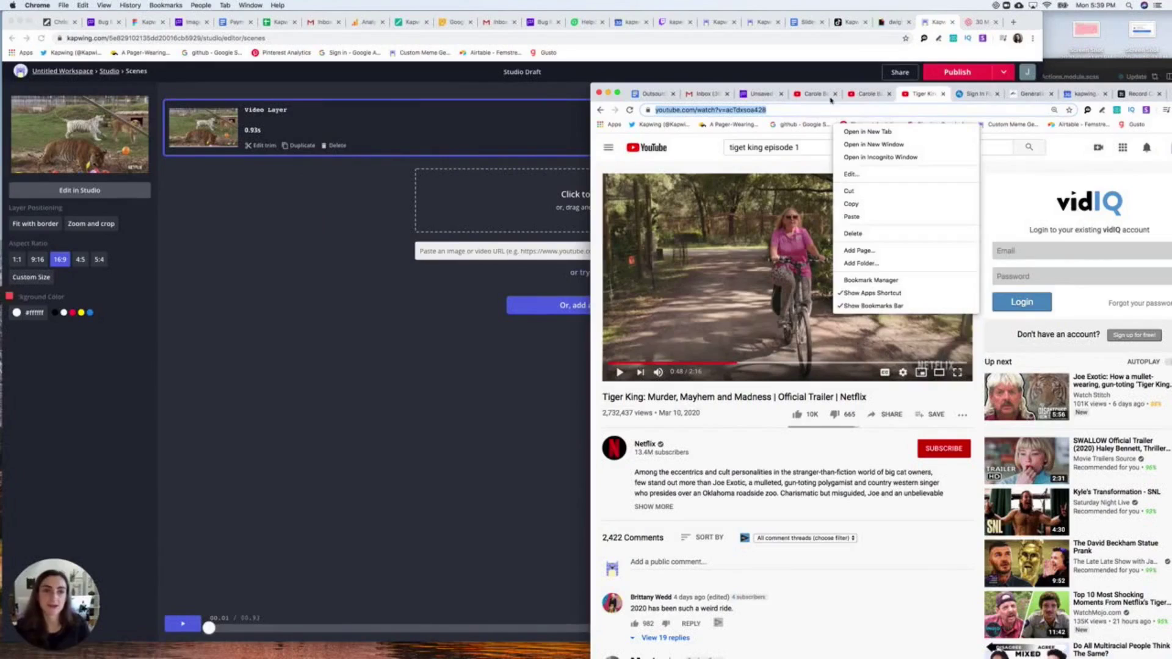
click(854, 96)
click(852, 97)
click(838, 111)
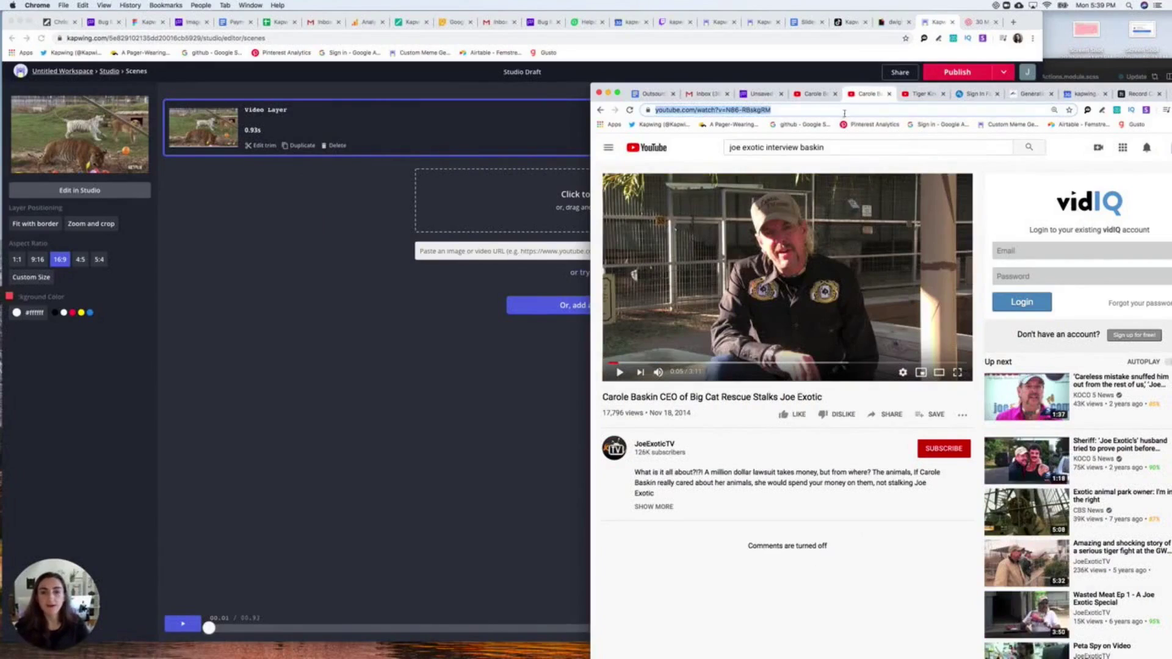
key(super+c)
click(479, 255)
key(super+v)
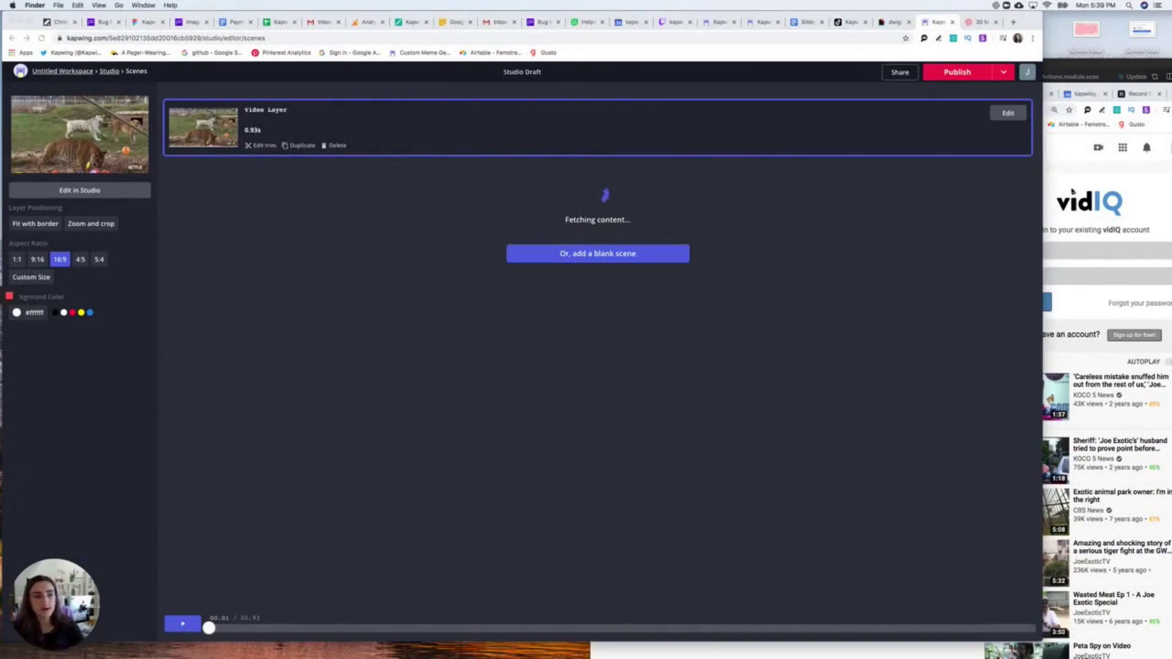
Import the Carole Baskin Message clip by pasting its YouTube URL as the third scene.
click(804, 111)
click(815, 95)
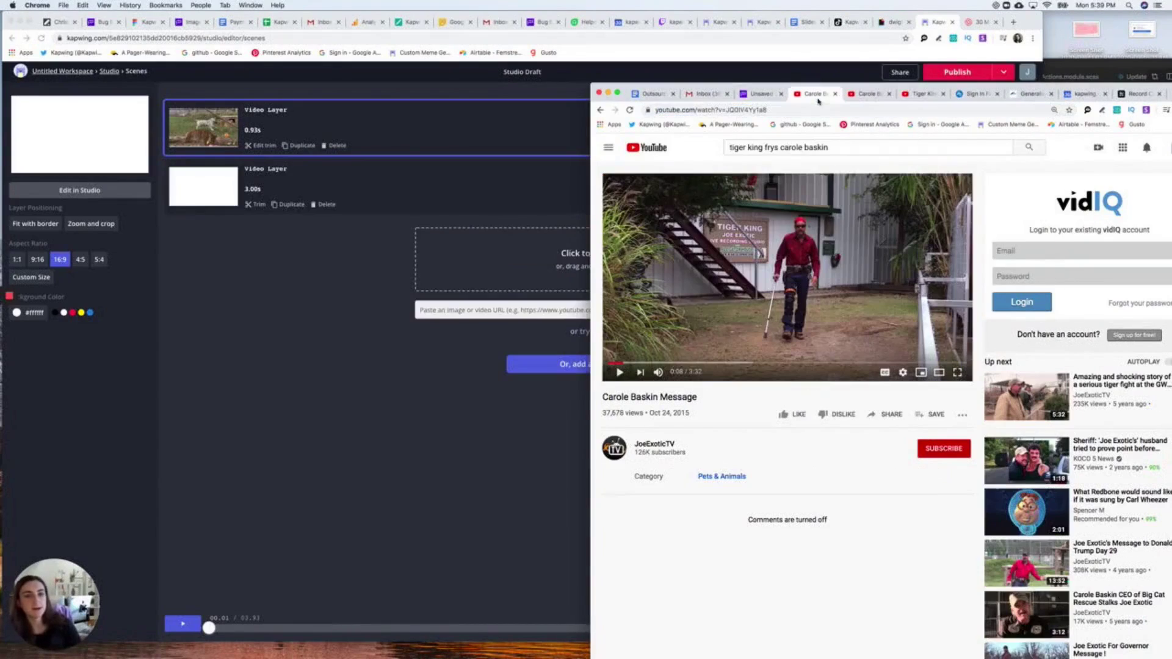
click(763, 110)
click(504, 284)
key(super+v)
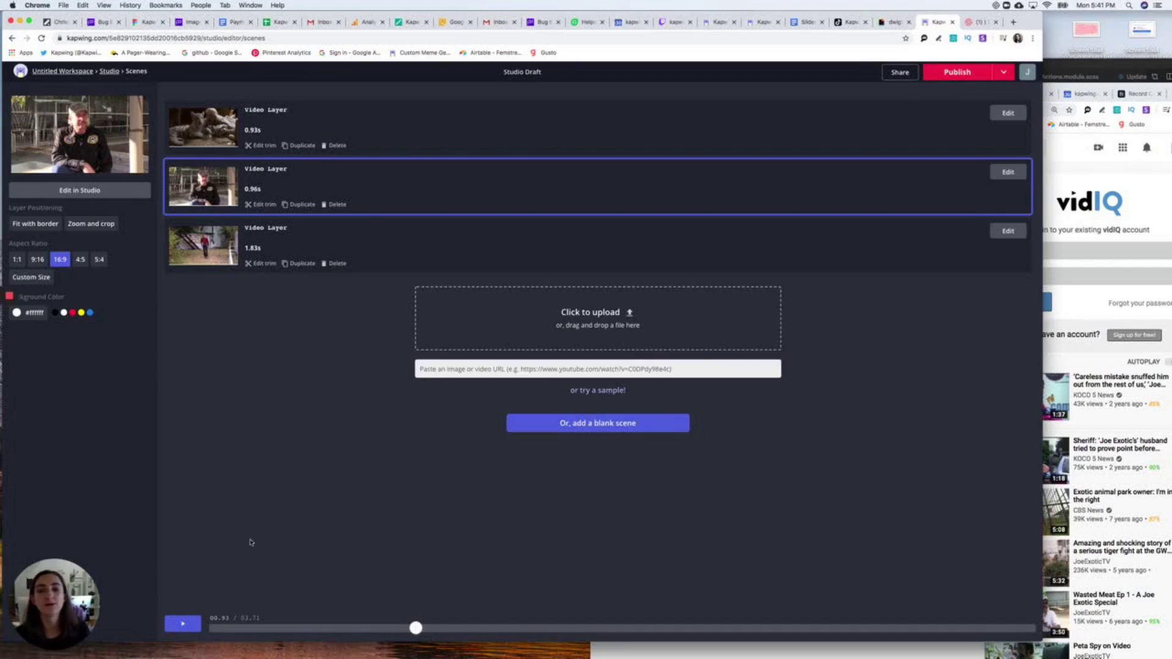
Preview the three-clip compilation from the first tiger scene.
click(303, 116)
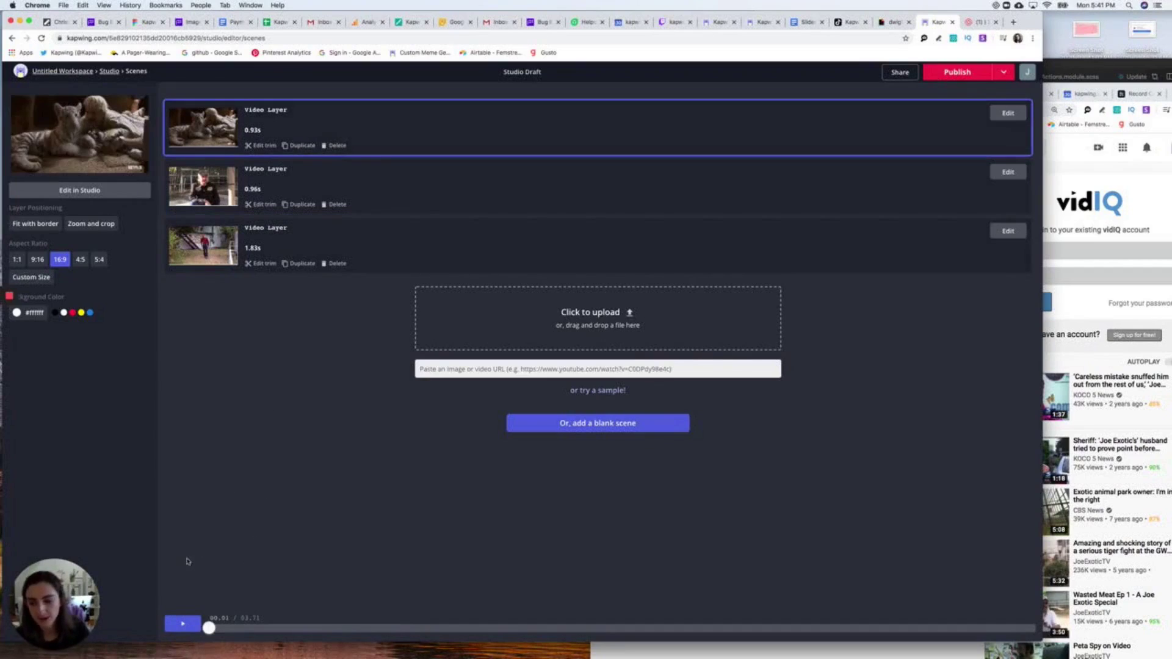
click(183, 624)
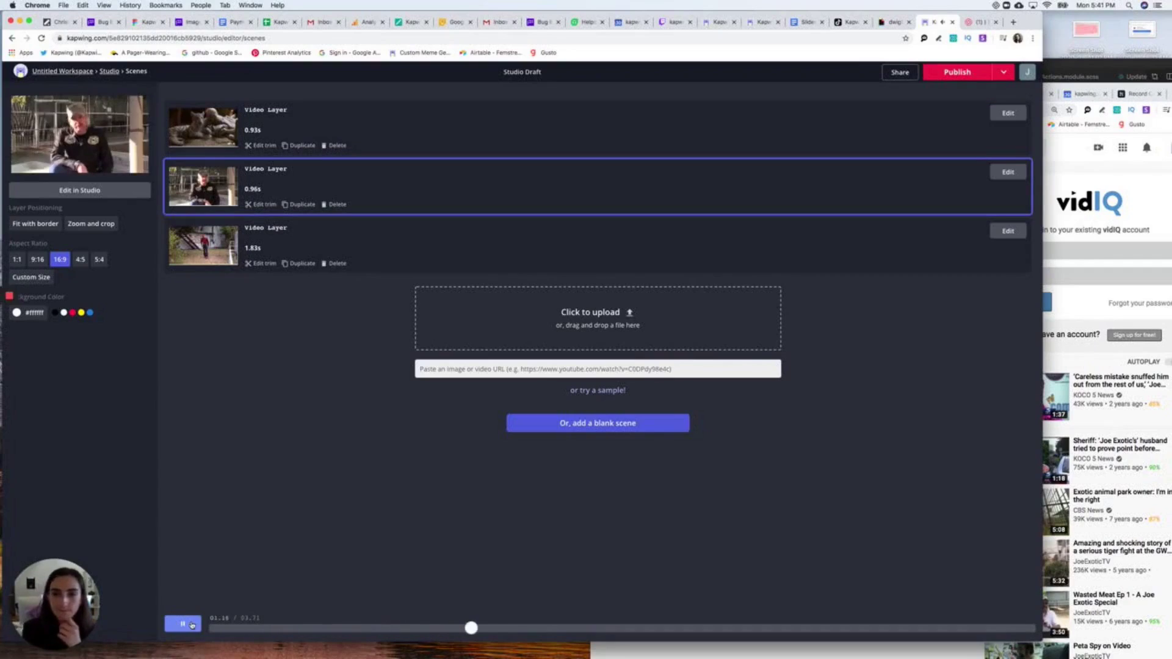
click(186, 627)
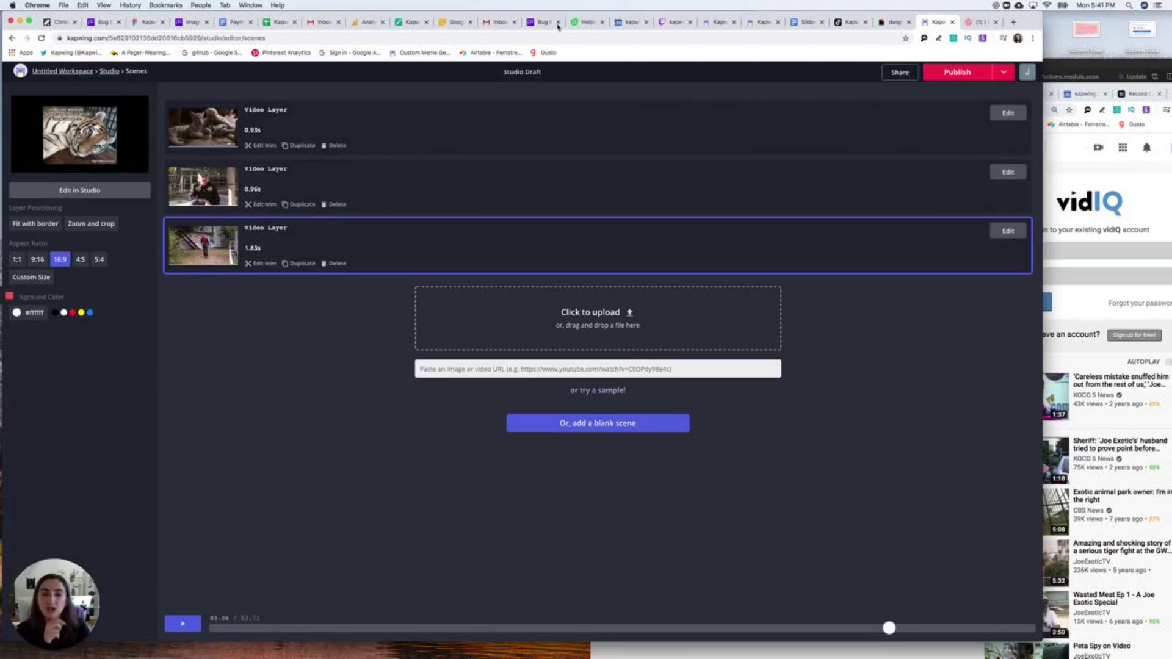
Rename the project 'YouTube Compilation Example' and publish it.
click(522, 71)
text(YouTu)
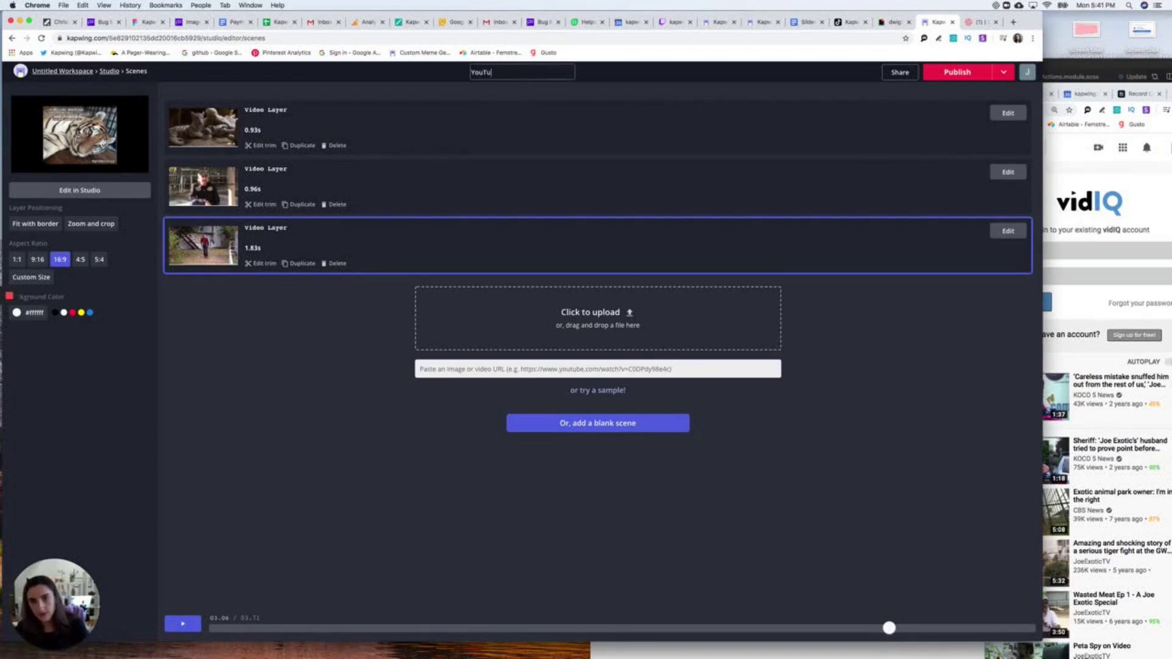
text(be Compilation Example)
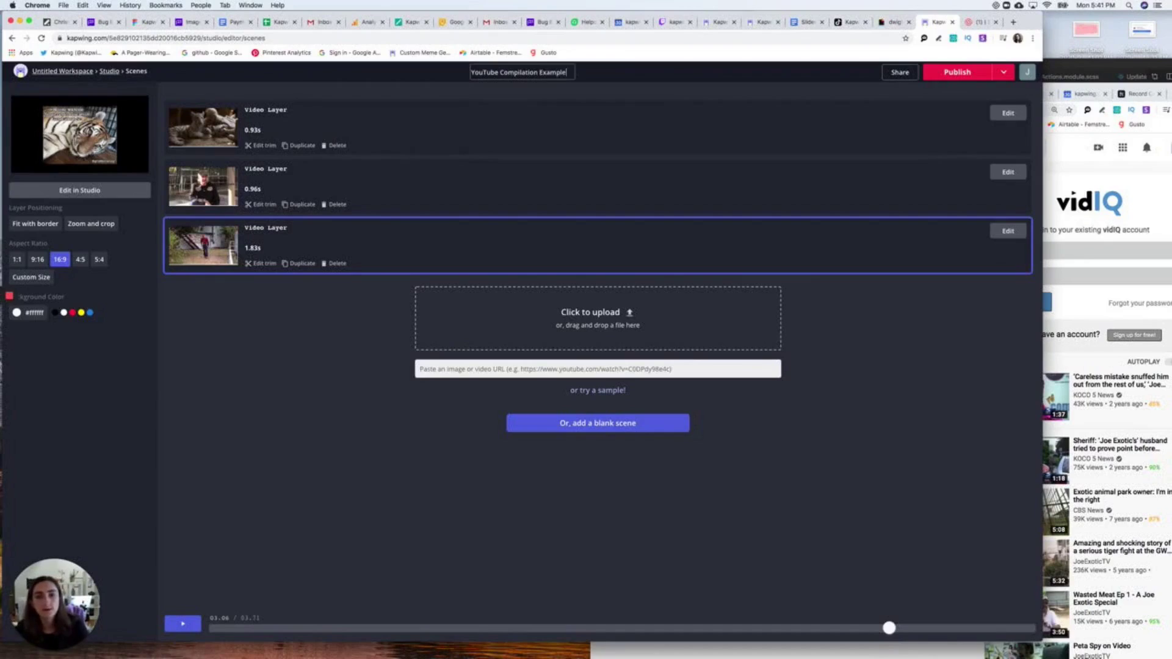
key(Return)
click(970, 71)
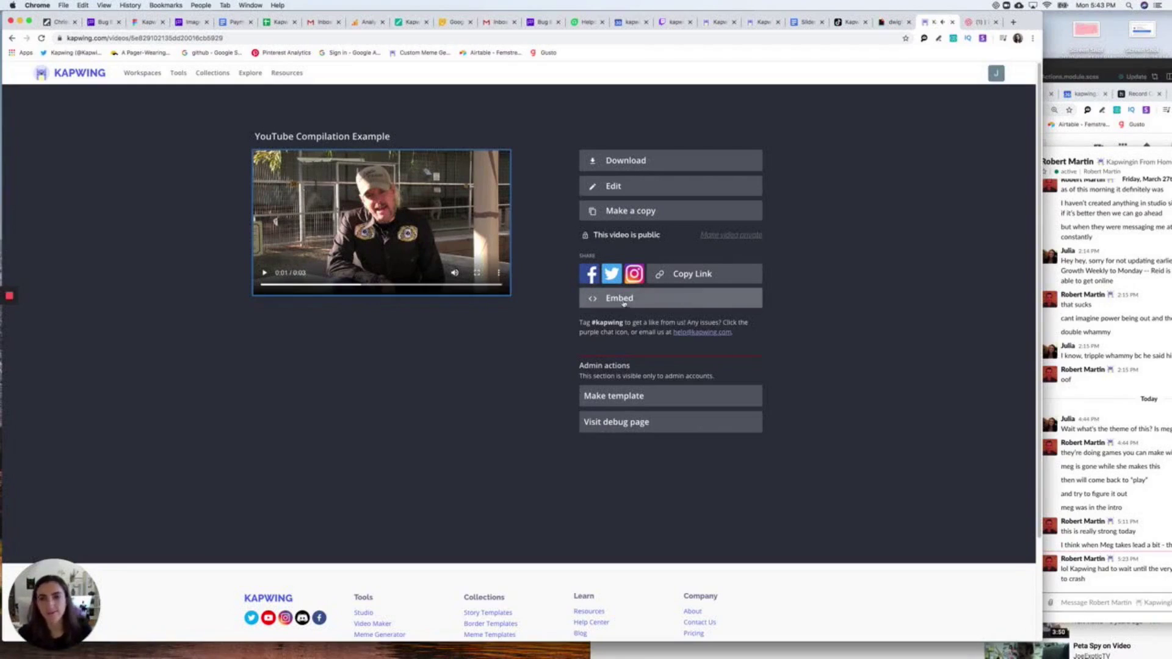
Play the published compilation, then create a New Project in the workspace using Start with Studio.
click(264, 272)
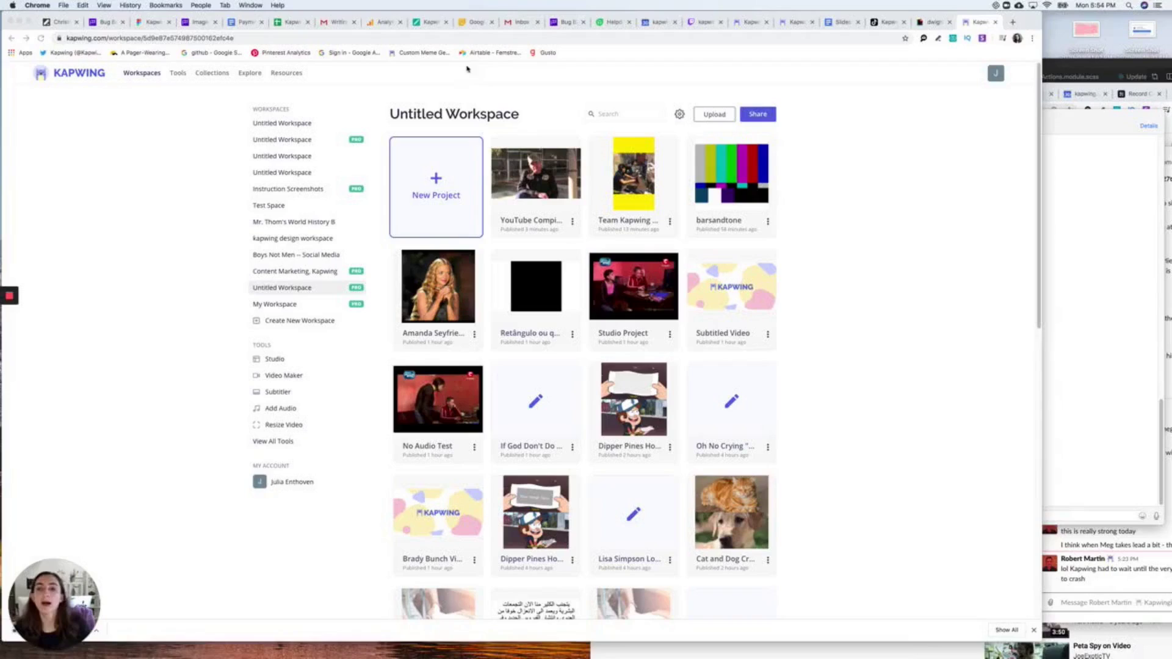
click(479, 183)
click(494, 256)
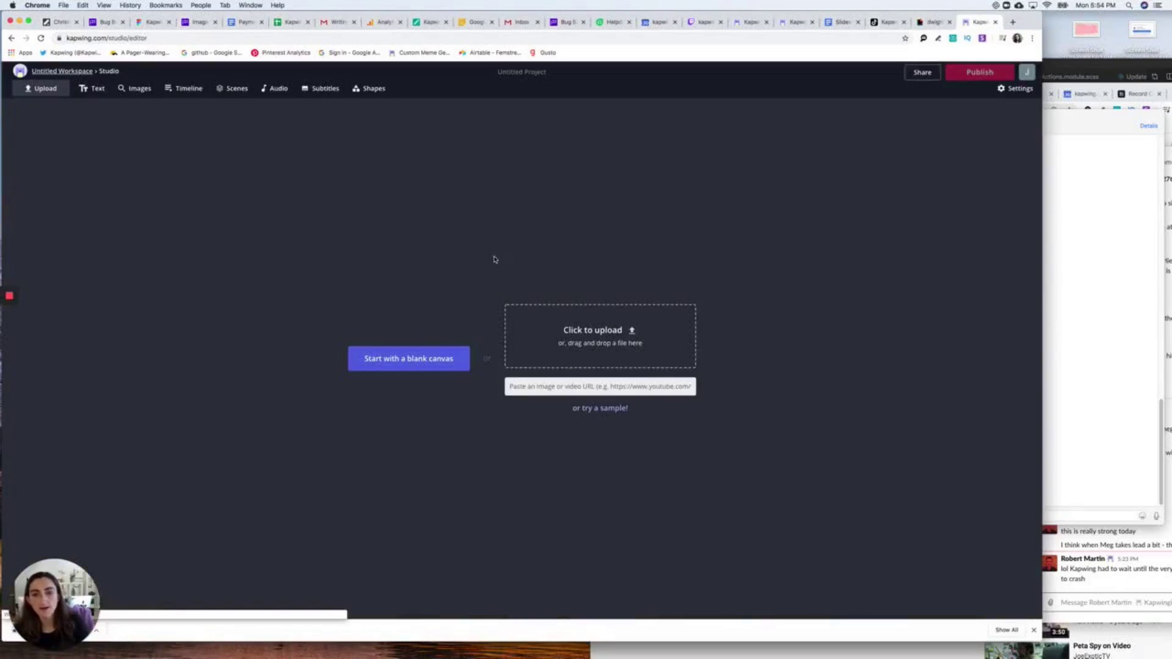
Start a blank canvas and add the sink photo found by searching 'hand washing image'.
click(427, 359)
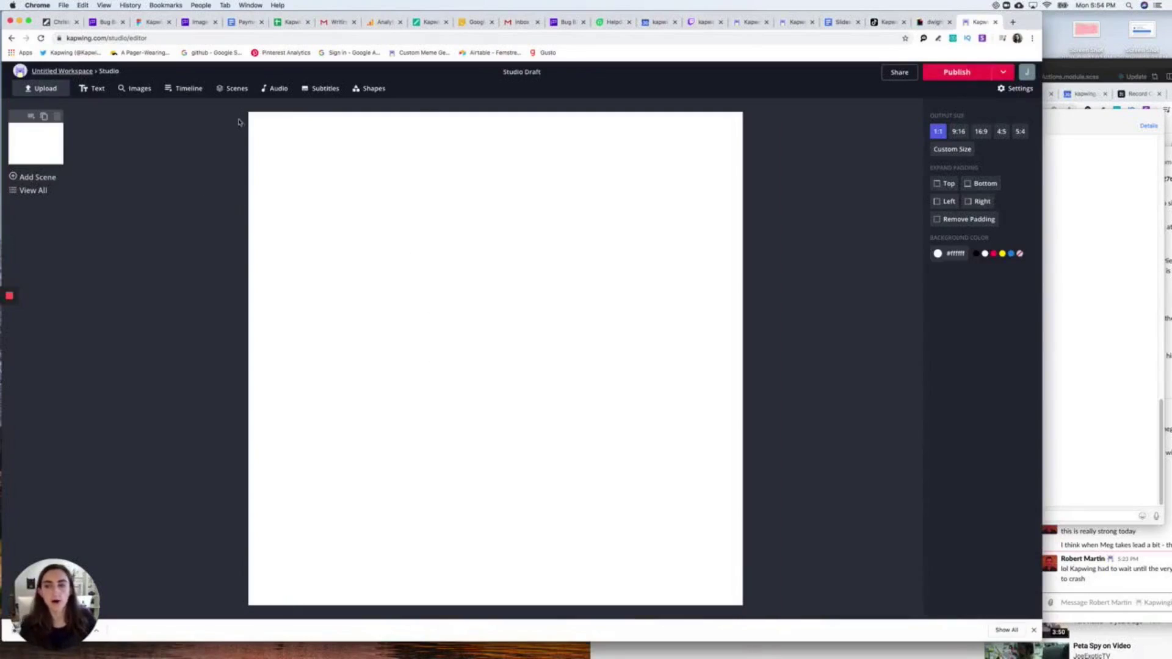
click(140, 89)
text(ha)
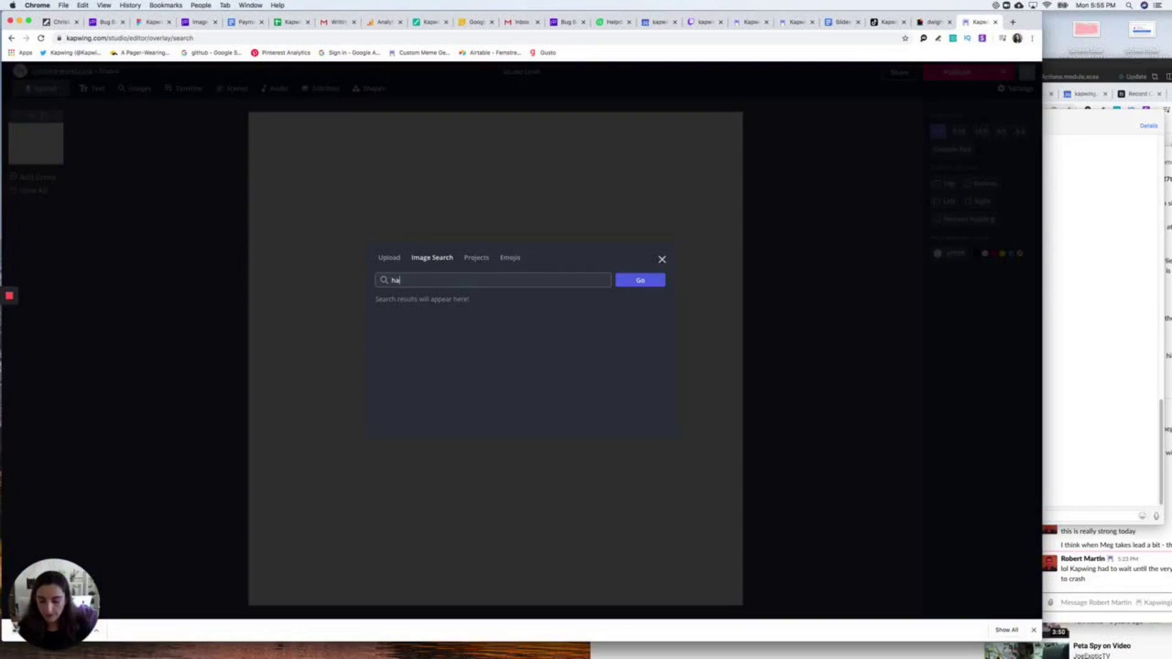
text(nd washing image)
key(Return)
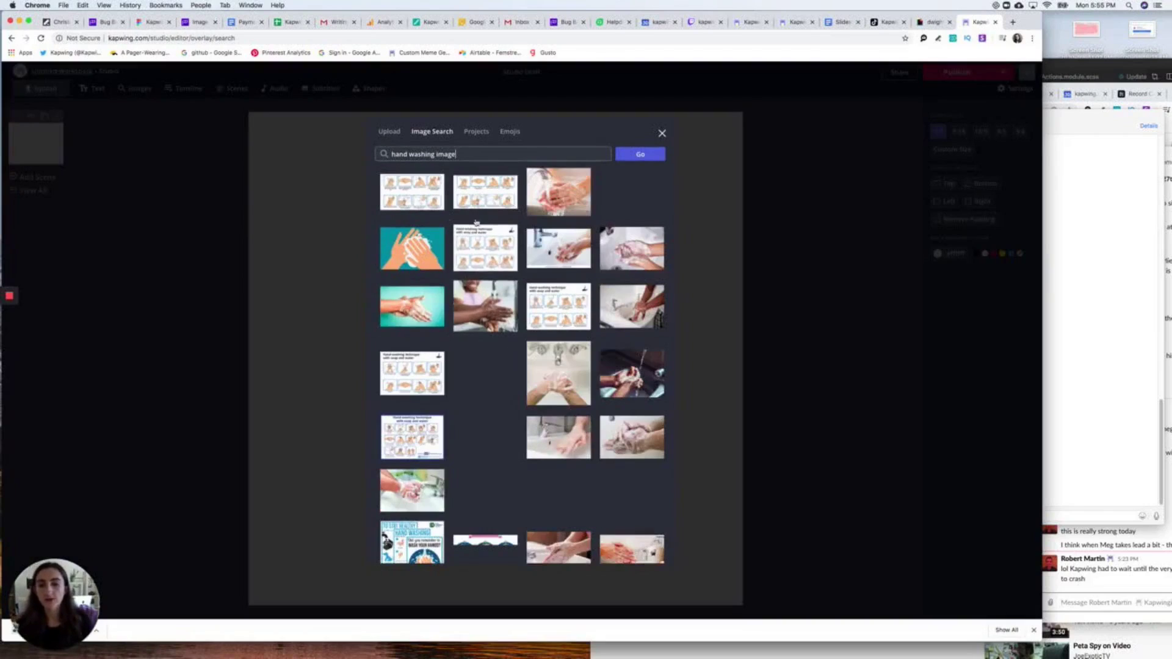
click(628, 308)
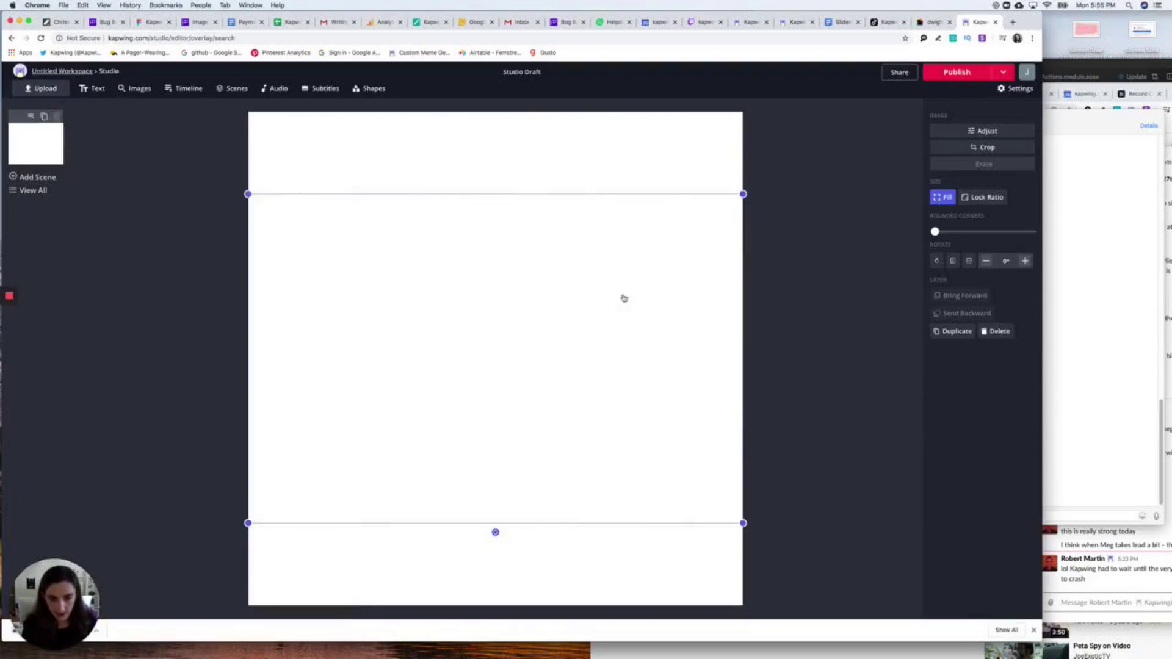
Move and enlarge the sink photo to fill the canvas, then open its Adjust settings.
drag(602, 277, 519, 292)
drag(659, 441, 743, 606)
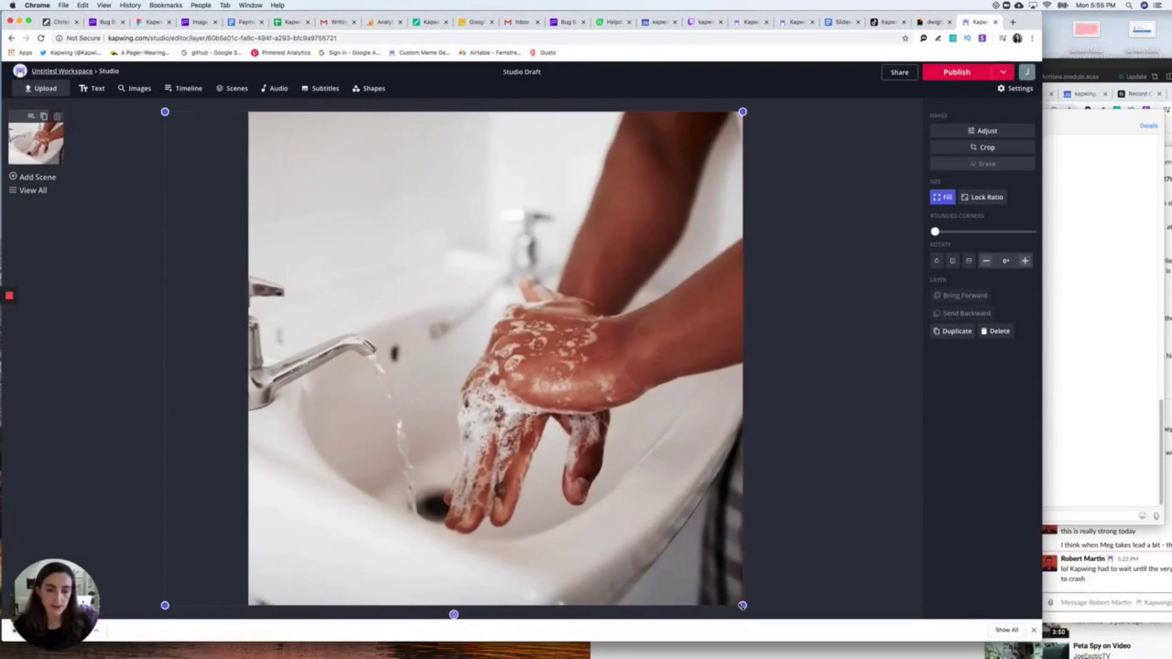
click(814, 461)
click(649, 256)
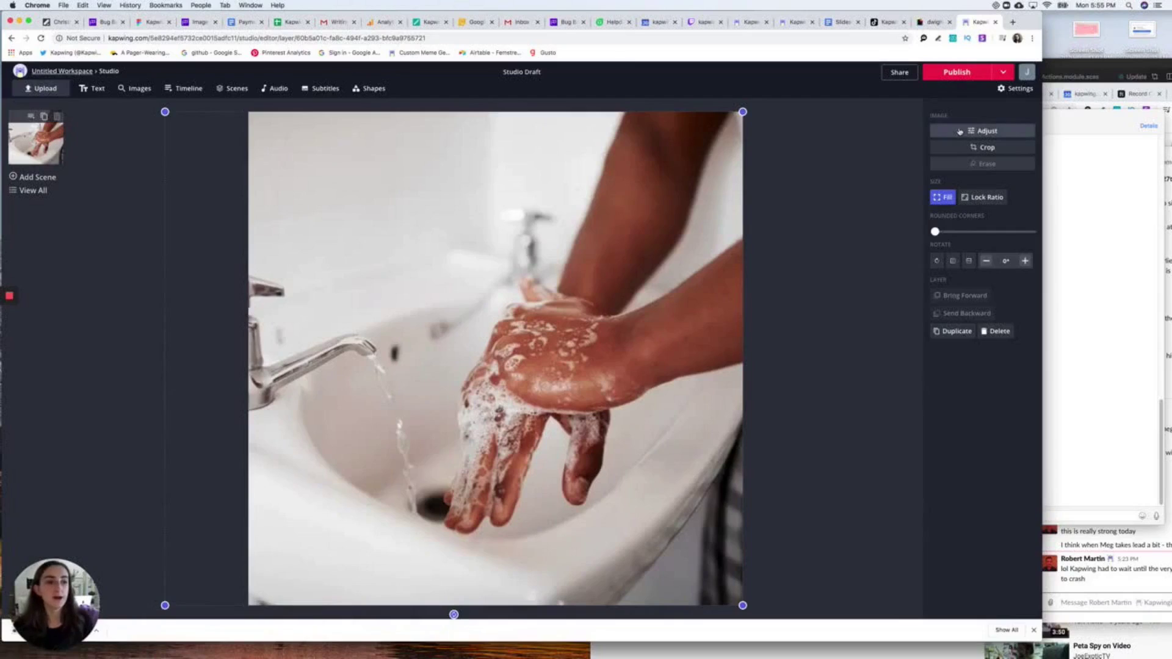
click(960, 132)
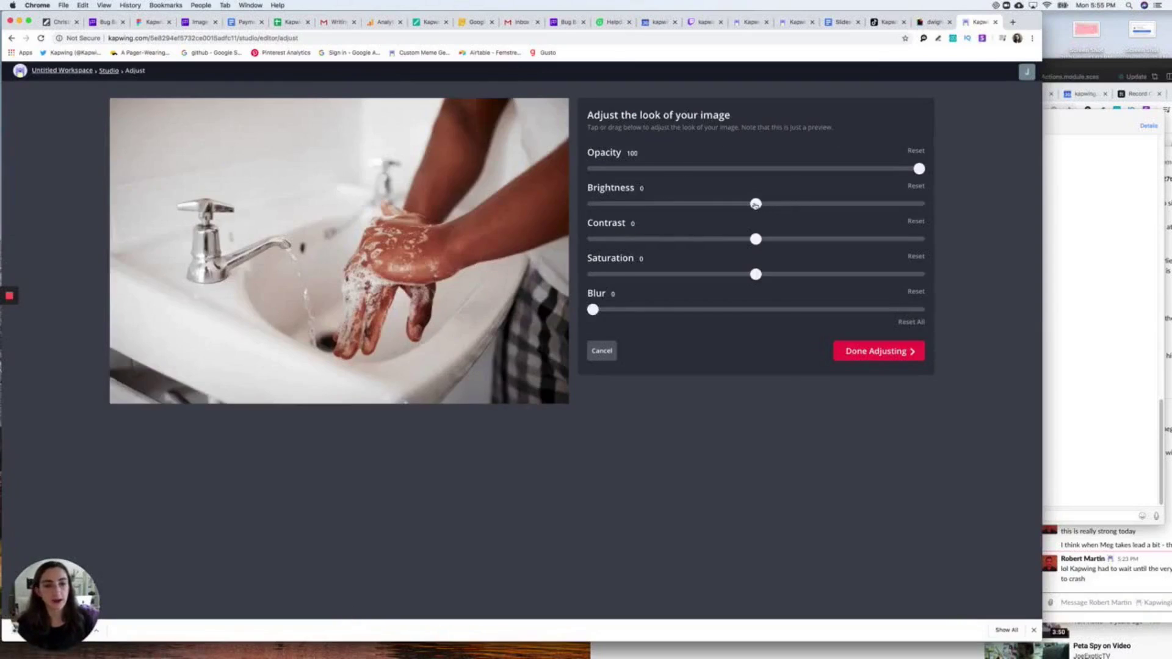
Darken the hand-washing photo to brightness -50, add blur 1, and apply the adjustments.
drag(756, 204, 674, 213)
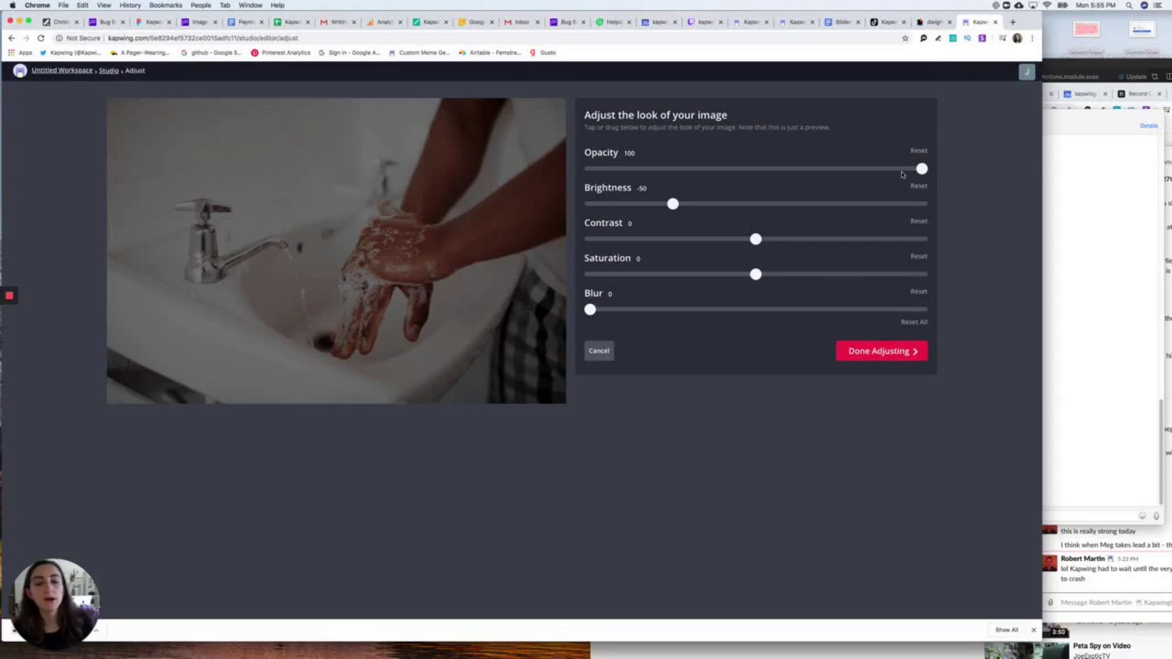
drag(592, 310, 596, 311)
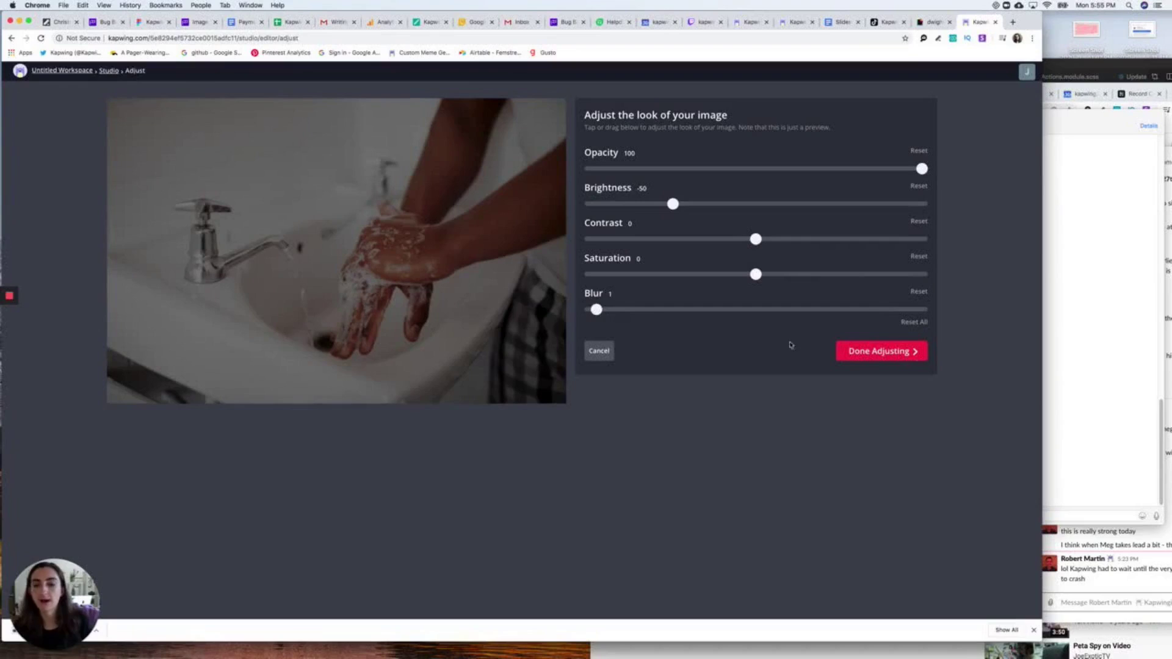
click(899, 358)
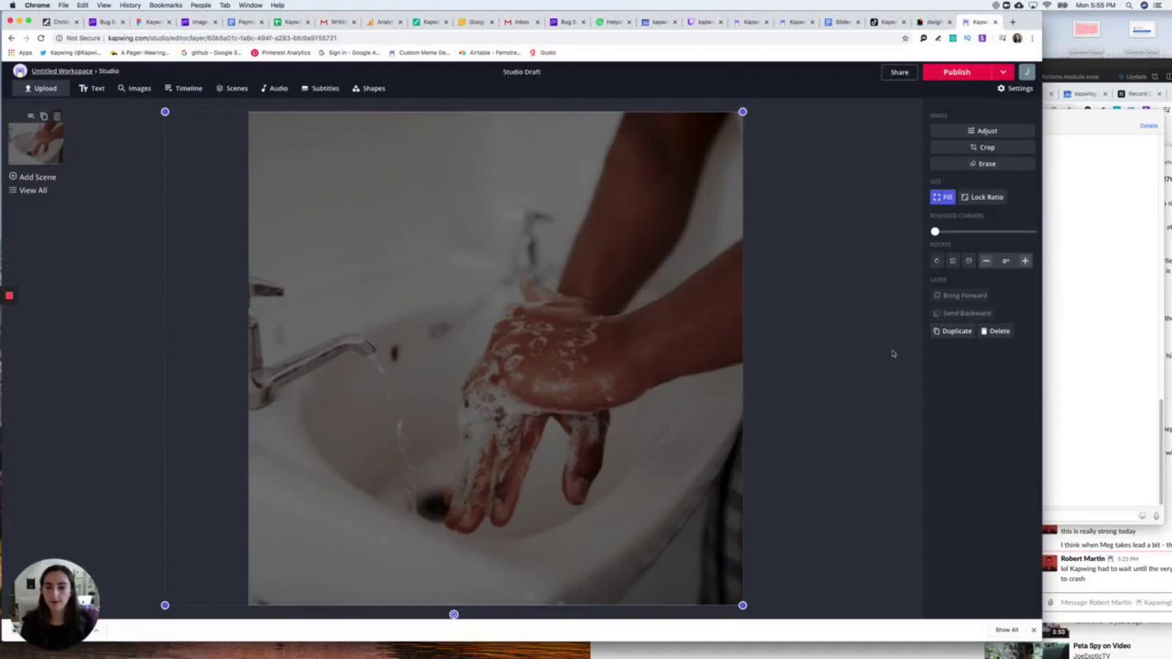
Duplicate the darkened hand-washing scene four times, giving five identical 3-second scenes.
click(539, 421)
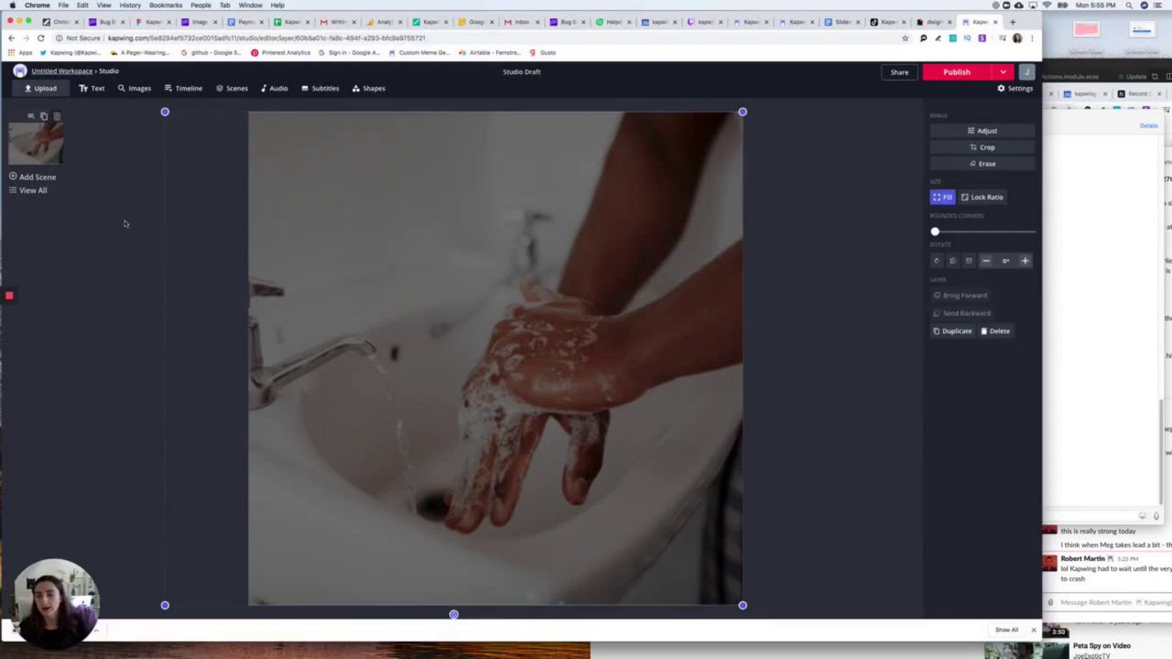
click(178, 236)
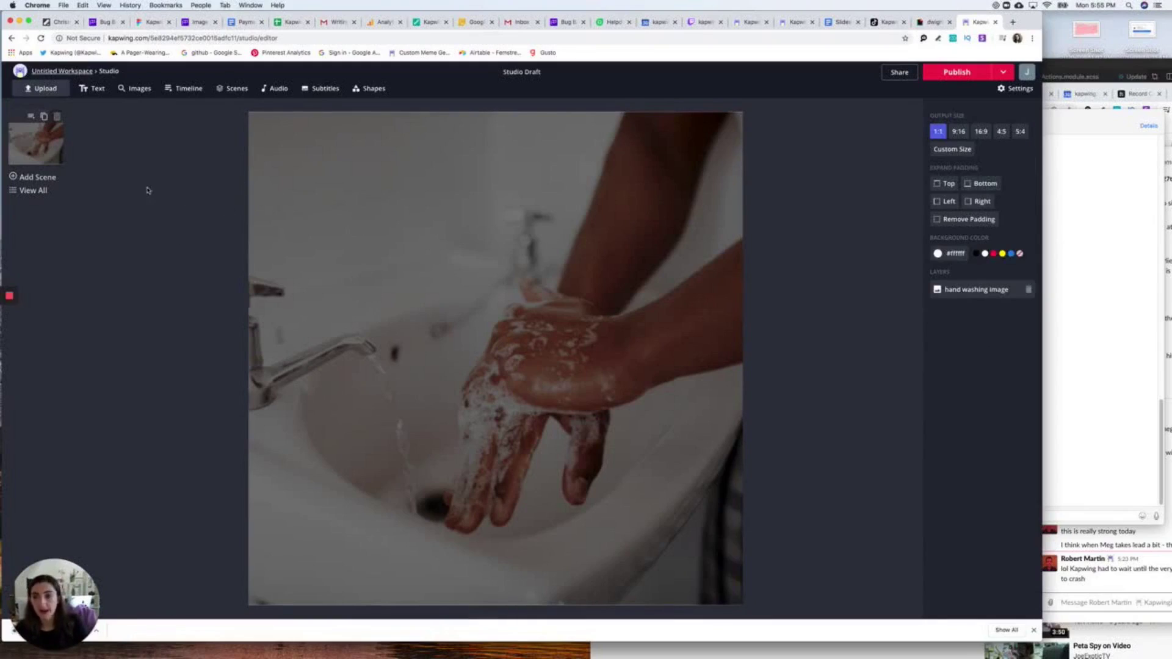
click(44, 116)
click(44, 177)
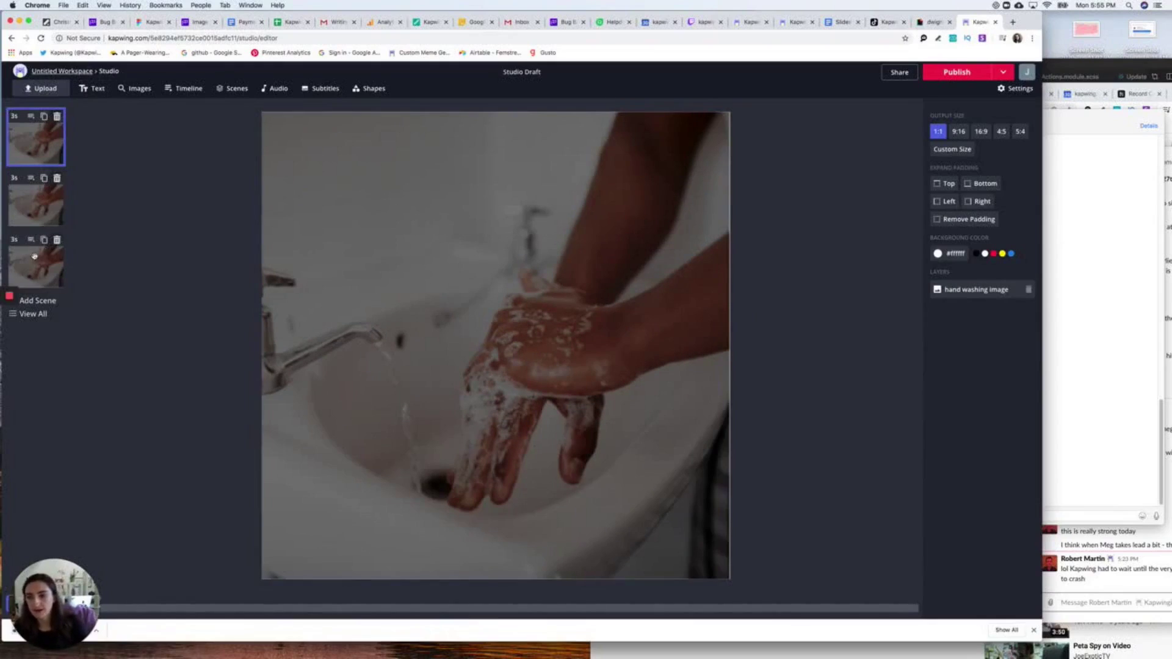
click(43, 240)
click(45, 302)
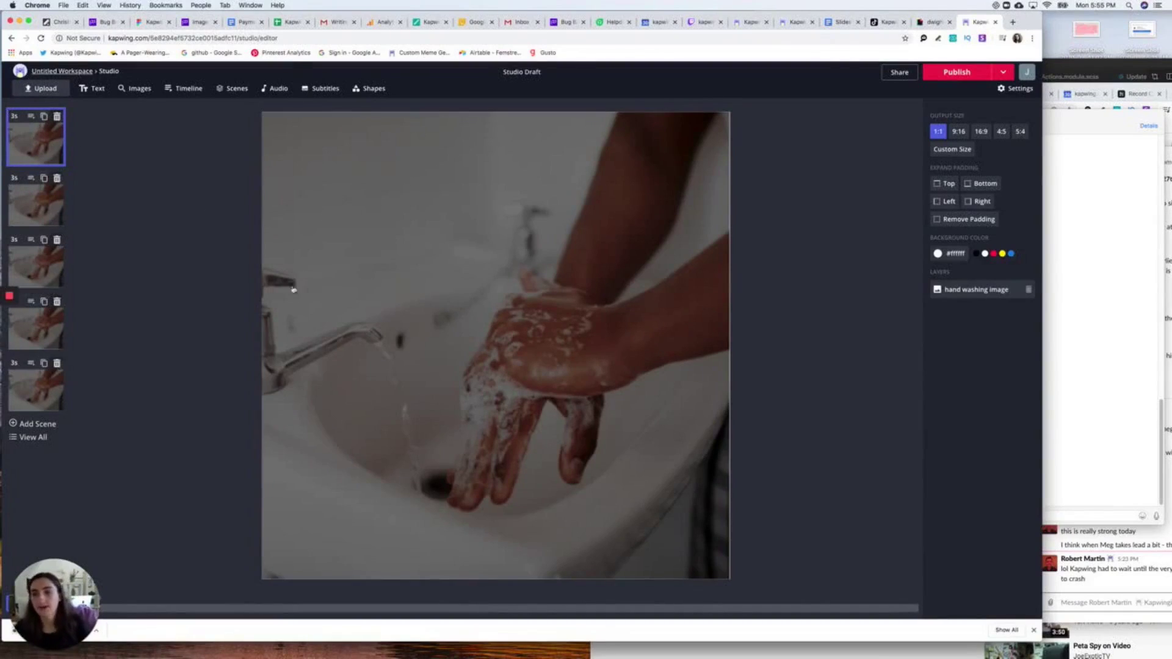
Preview the five-scene slideshow playback.
click(504, 333)
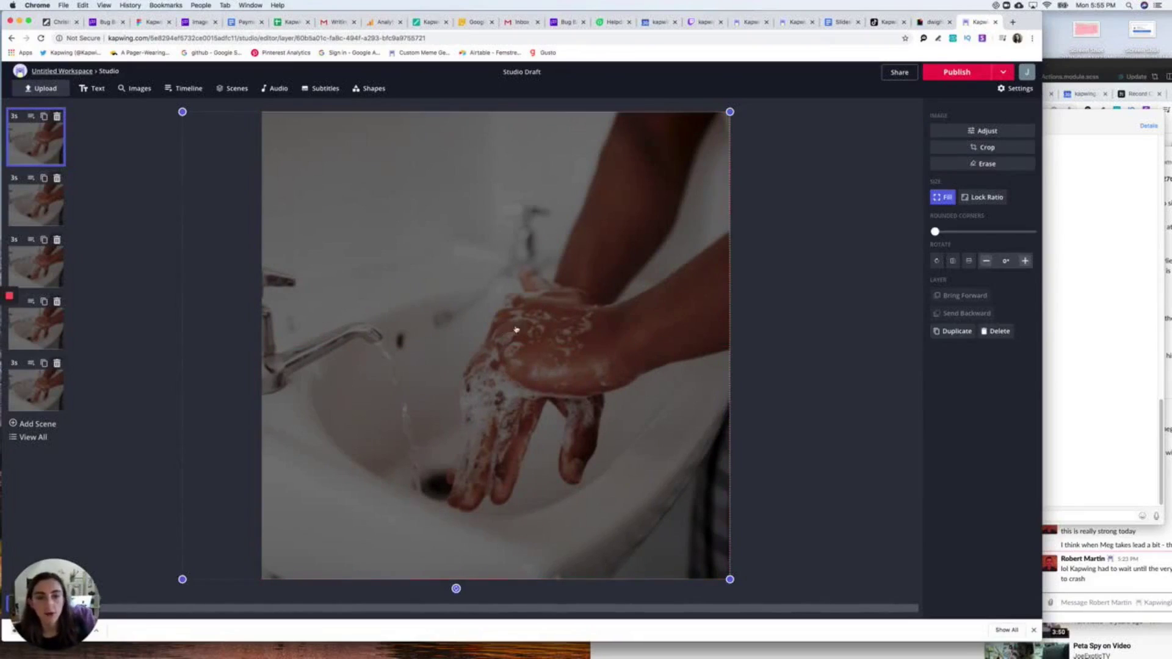
click(797, 251)
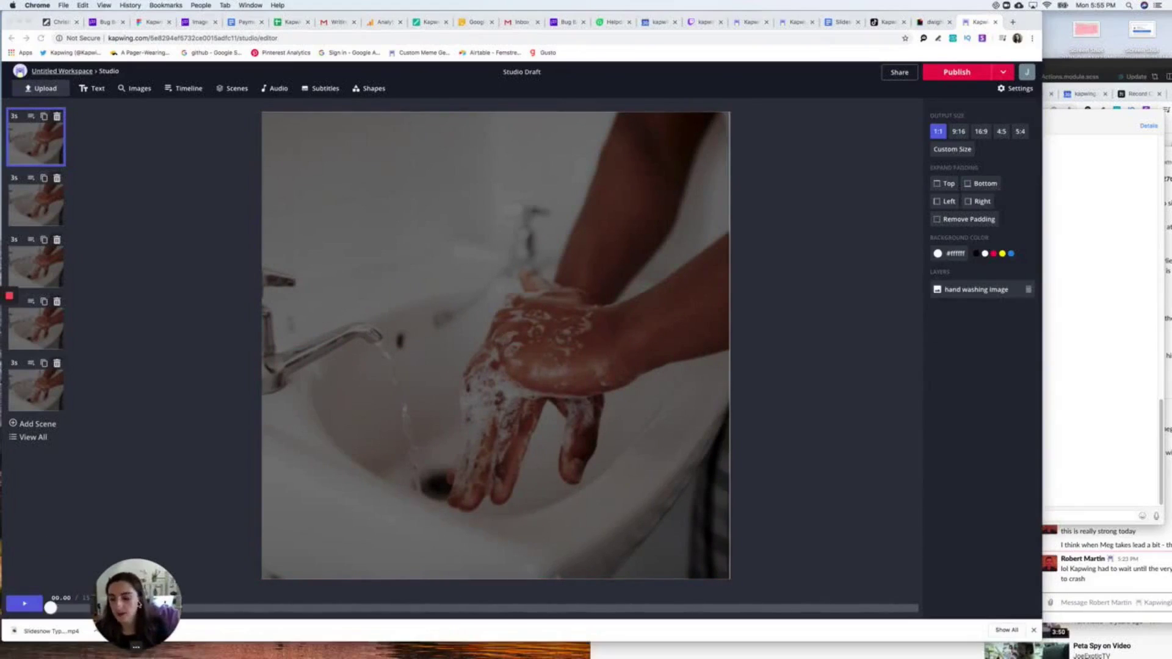
click(24, 604)
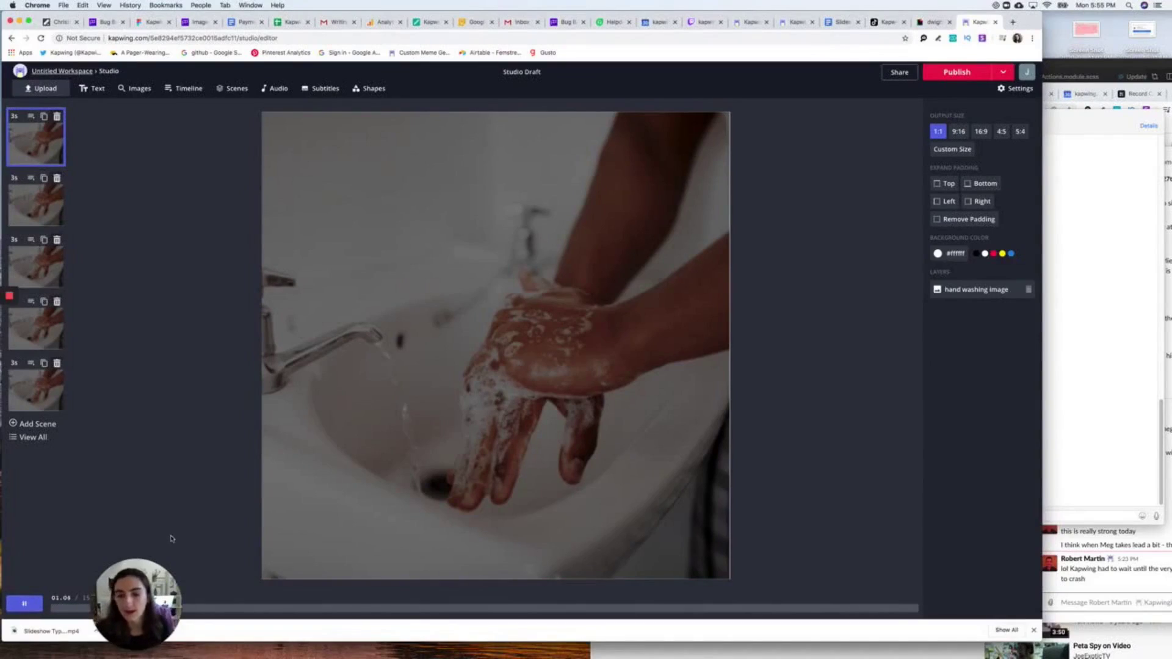
Add a sample text layer to the first scene and position it near the top.
click(94, 89)
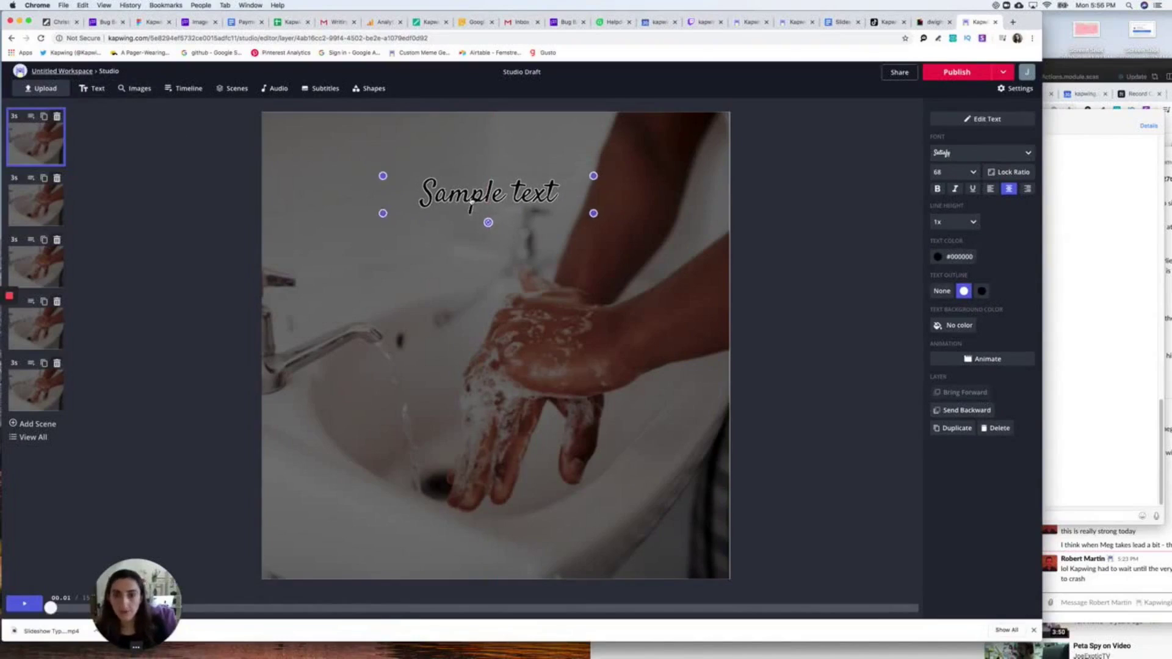
drag(471, 206, 496, 201)
click(368, 262)
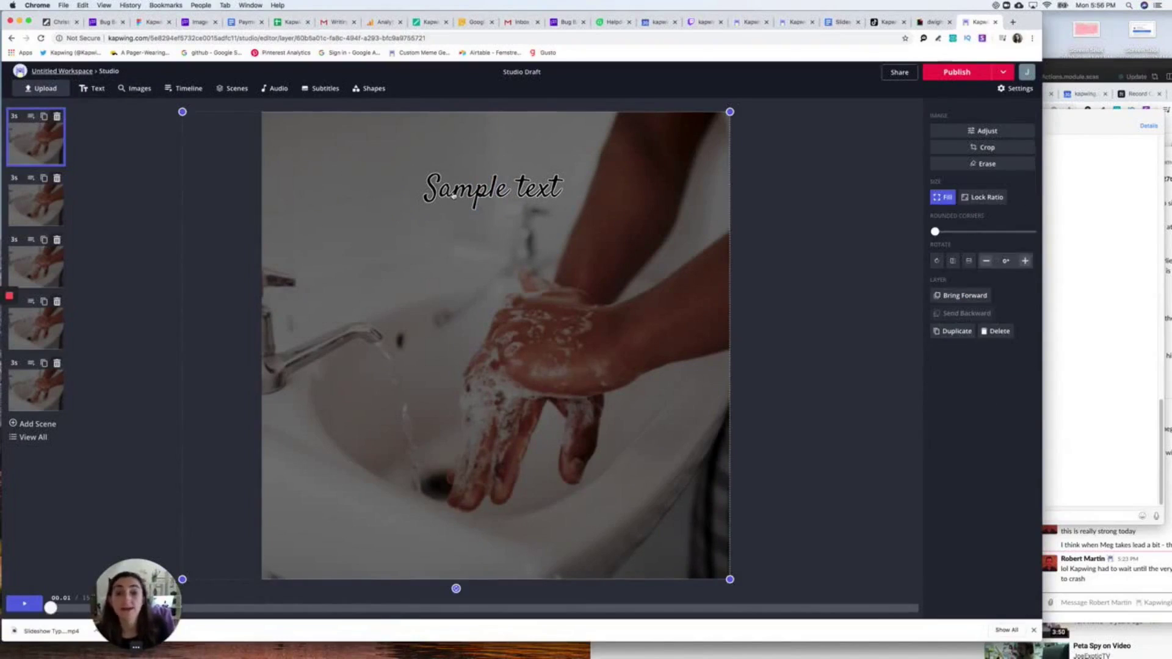
click(454, 194)
drag(515, 201, 516, 231)
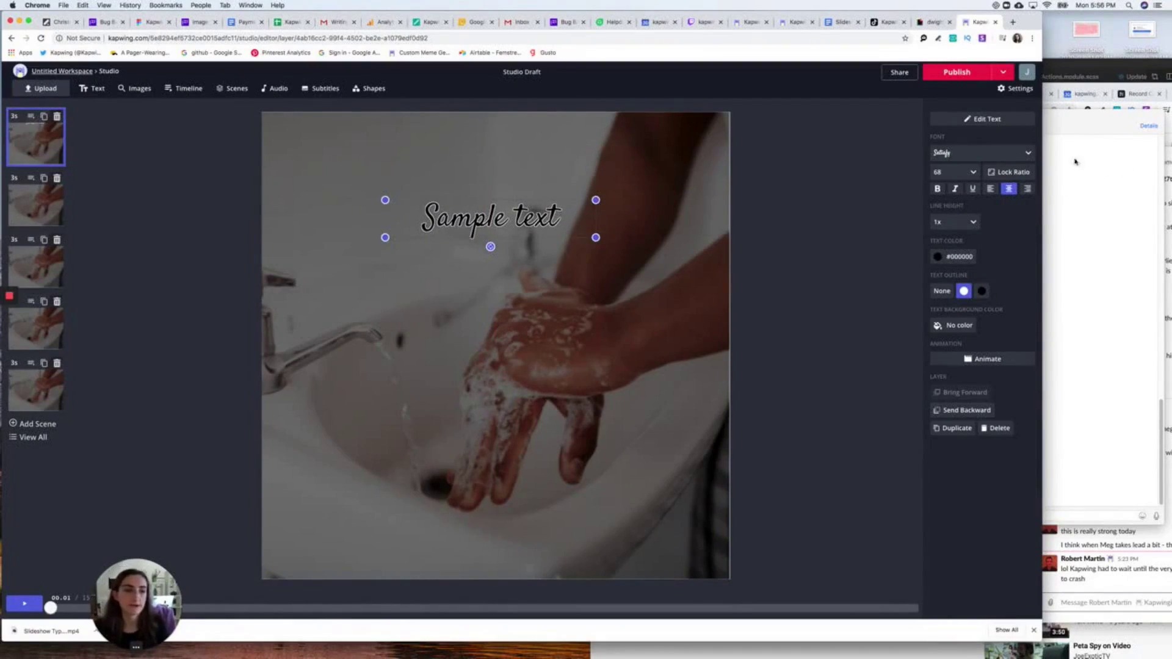
Switch the text font to Georgia and replace it with 'Hand Washing Tips'.
click(1029, 154)
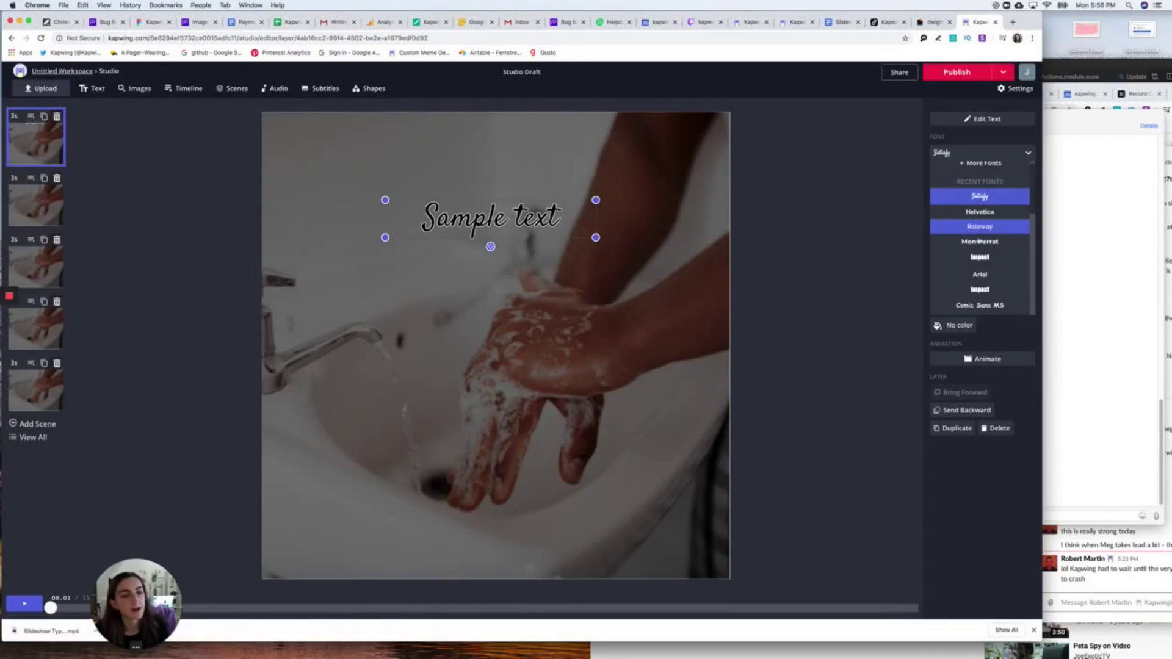
scroll(976, 235, down, 3)
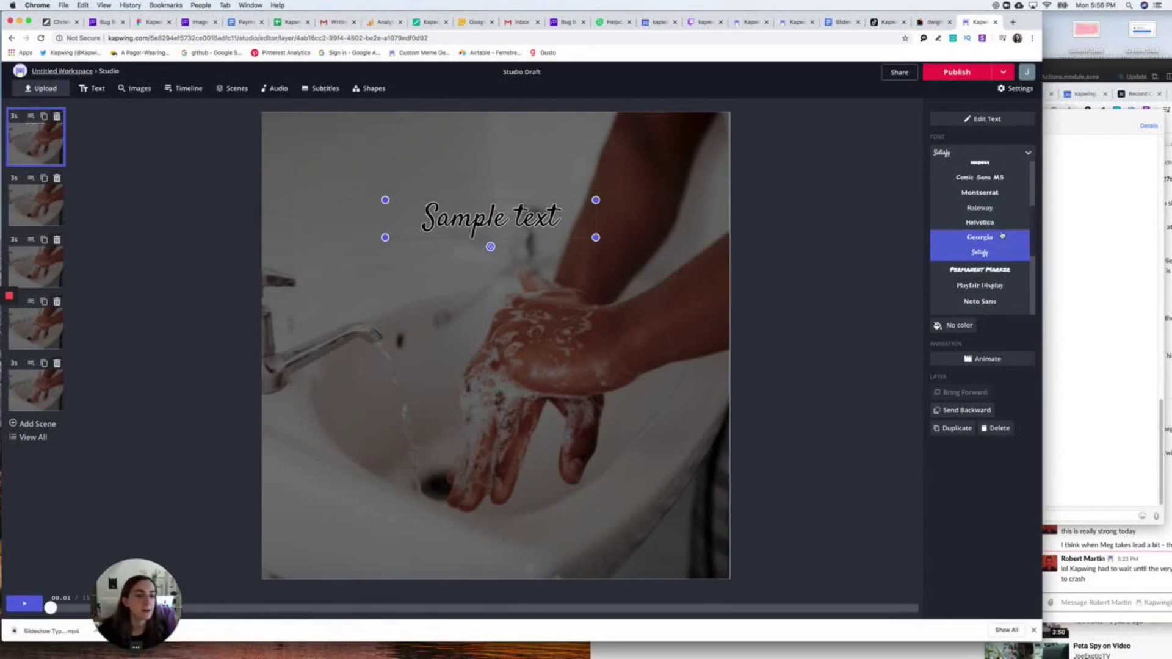
click(1001, 237)
double_click(559, 211)
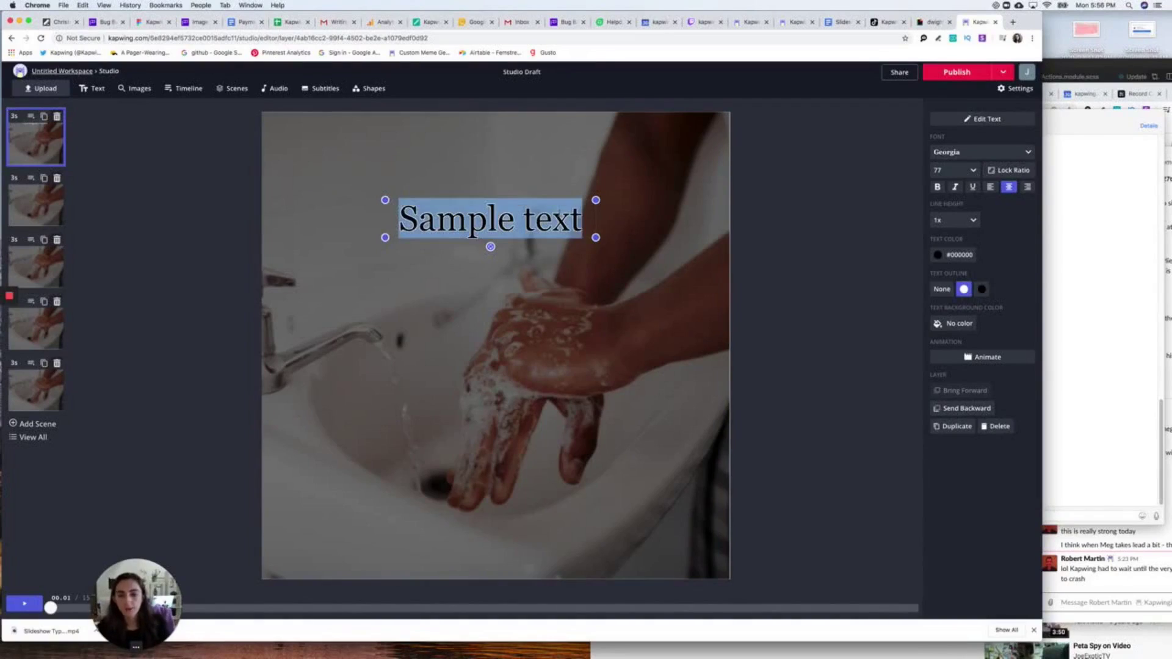
text(Hand Washing)
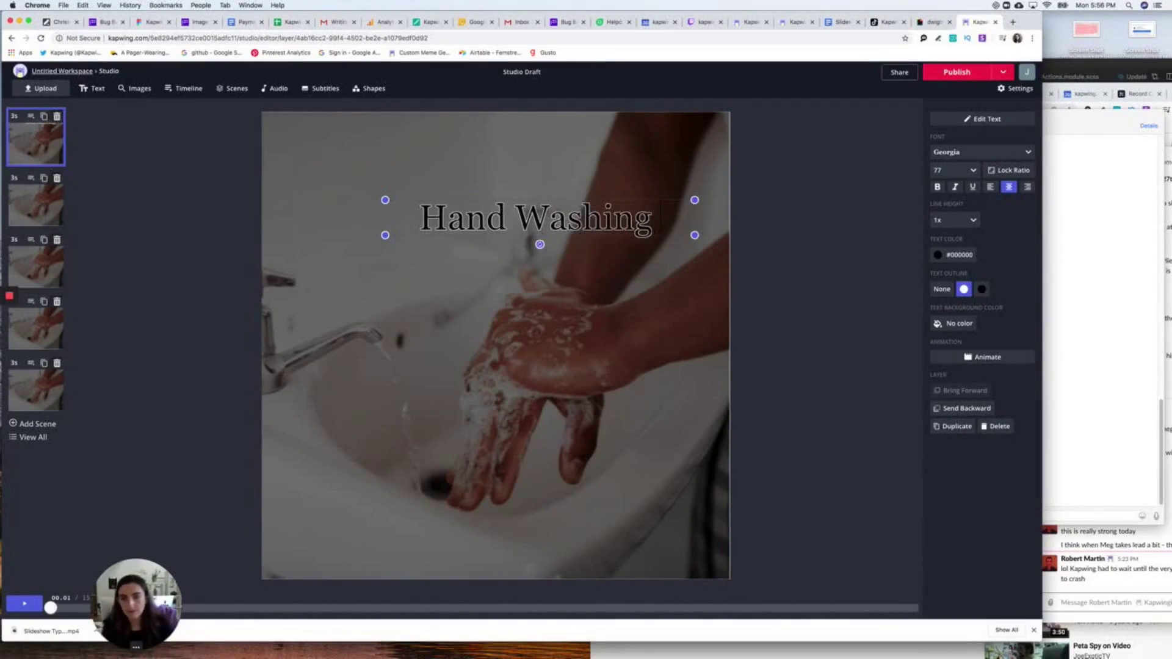
text( Tips)
Centre the title and make it bold at size 107 with no outline.
click(889, 272)
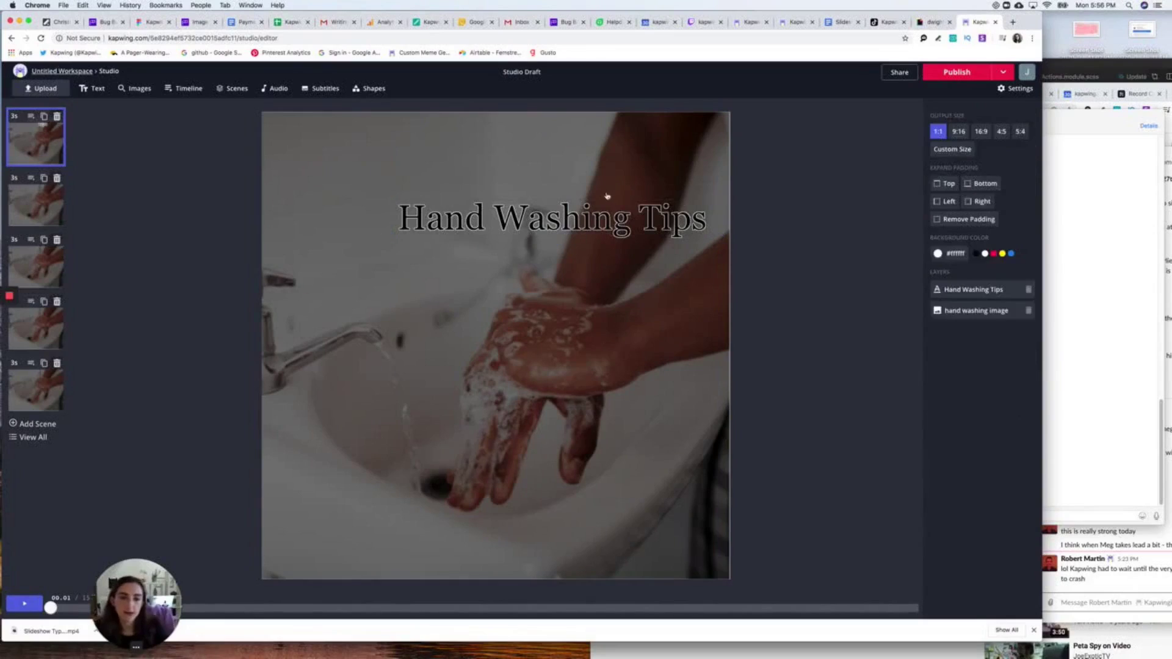
drag(611, 221, 554, 238)
click(937, 187)
drag(662, 252, 626, 247)
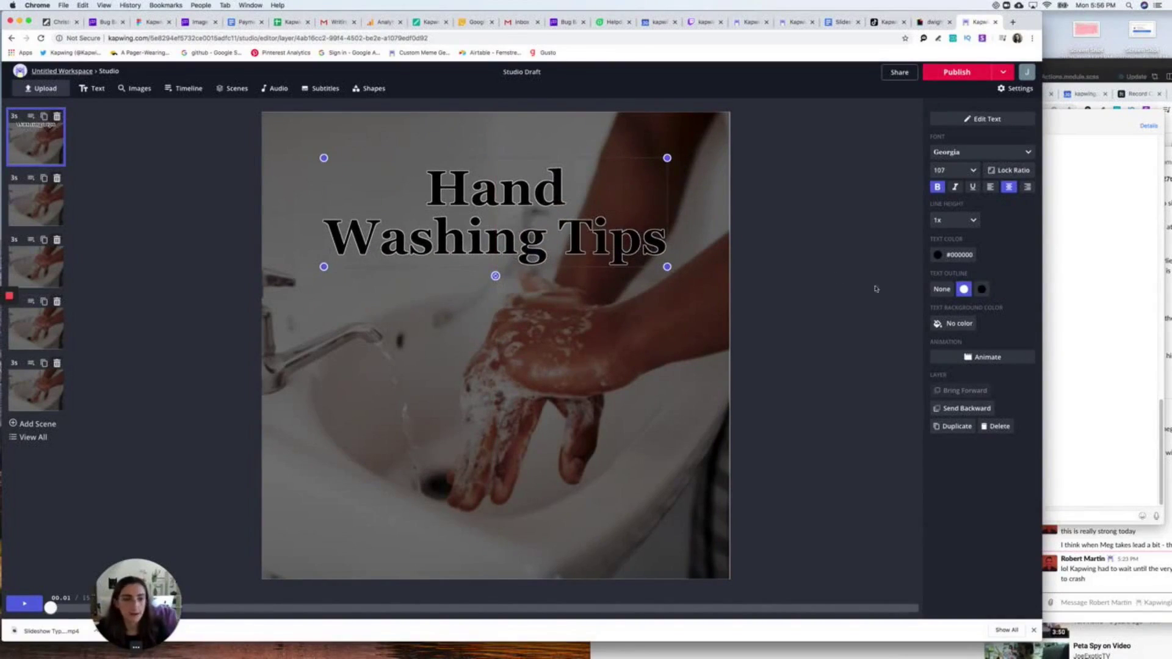
click(942, 289)
drag(516, 259, 516, 253)
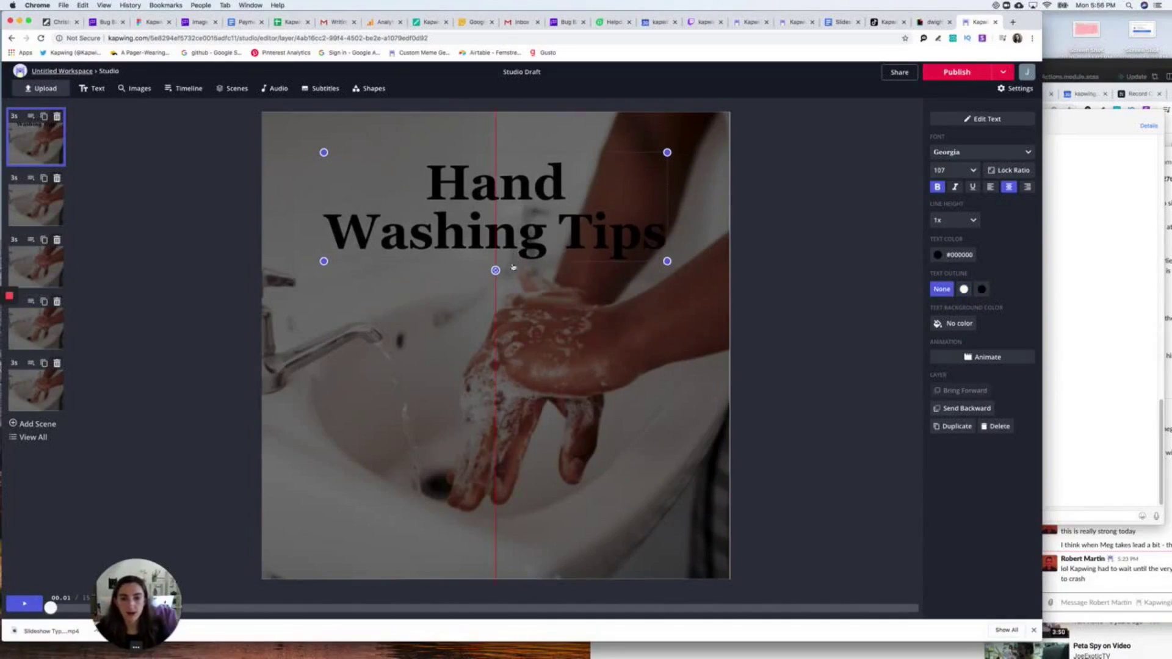
Colour the title pale yellow #FFF59D and nudge it up, keeping it centred.
click(938, 254)
click(617, 356)
click(852, 417)
mouse_move(457, 216)
mouse_down()
mouse_move(448, 316)
mouse_move(457, 211)
mouse_up()
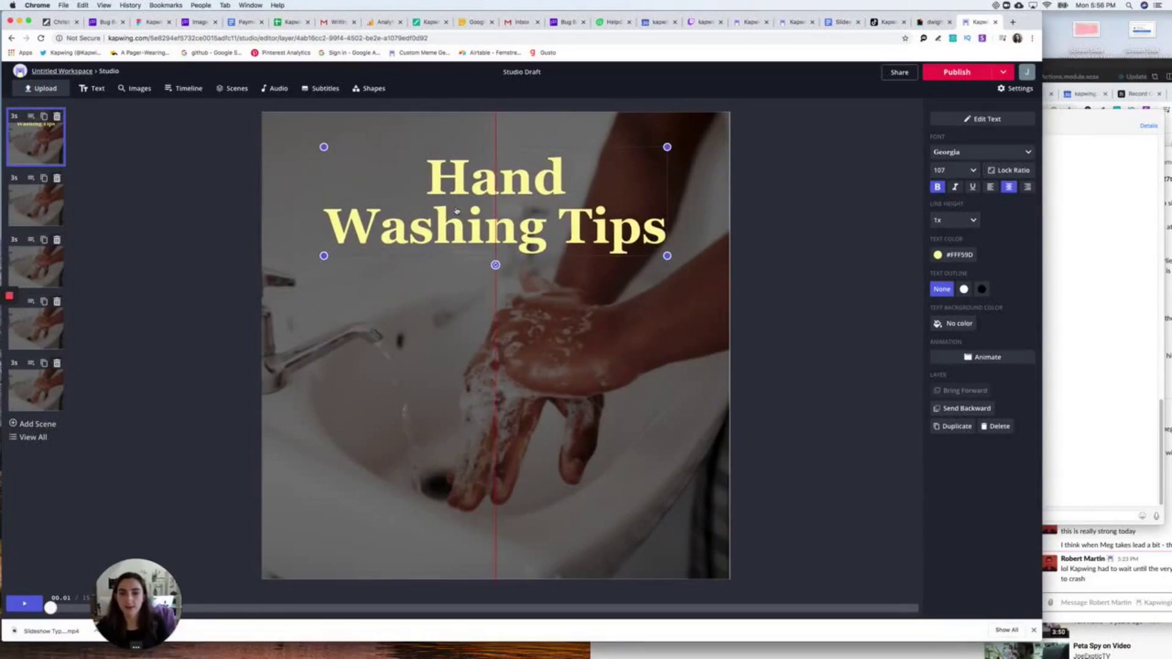
click(753, 232)
click(468, 193)
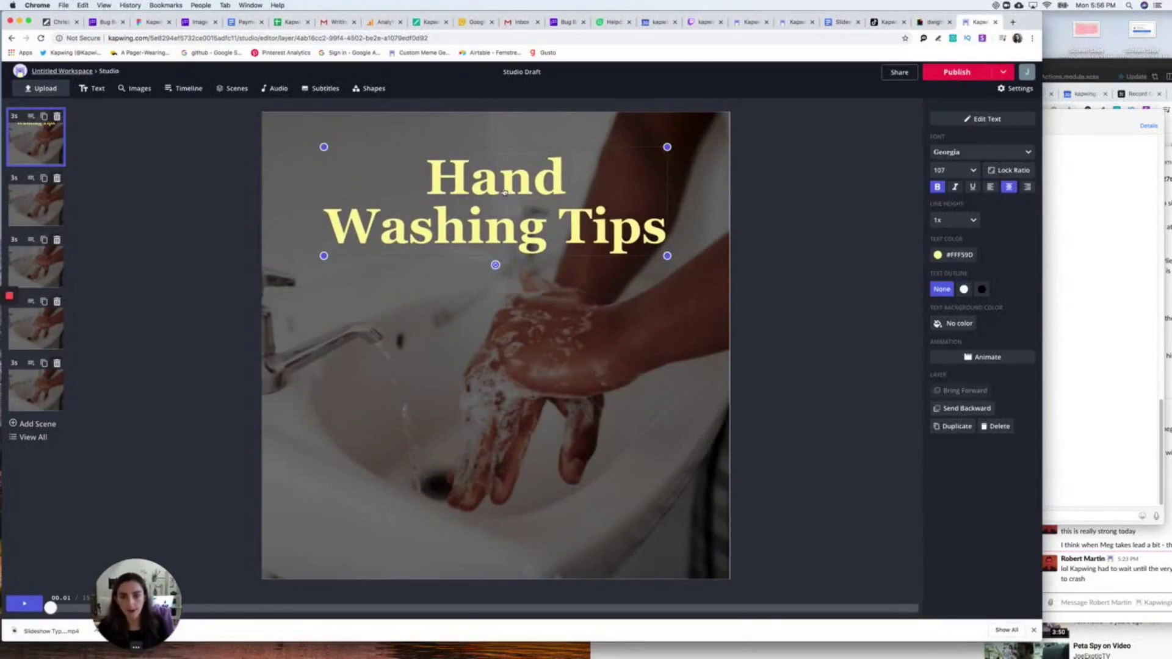
Paste the title into scene 2, retype it as '1. Wash for 20 seconds' on two lines.
click(19, 211)
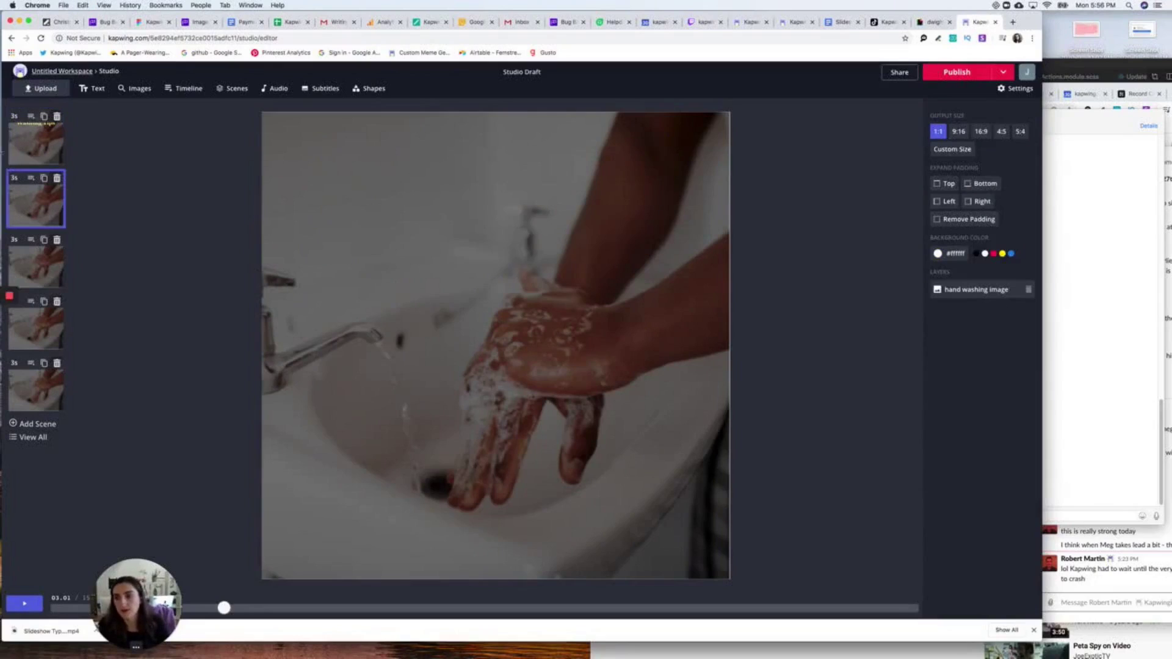
key(super+v)
double_click(488, 235)
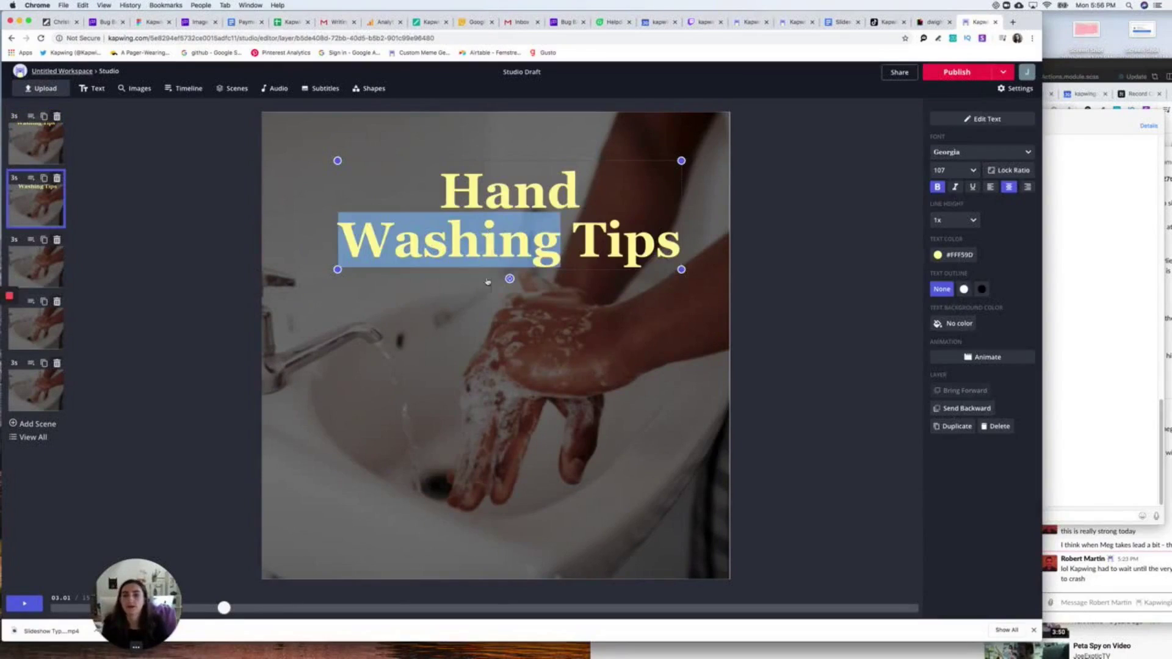
click(487, 232)
click(487, 230)
drag(487, 231, 474, 229)
click(474, 229)
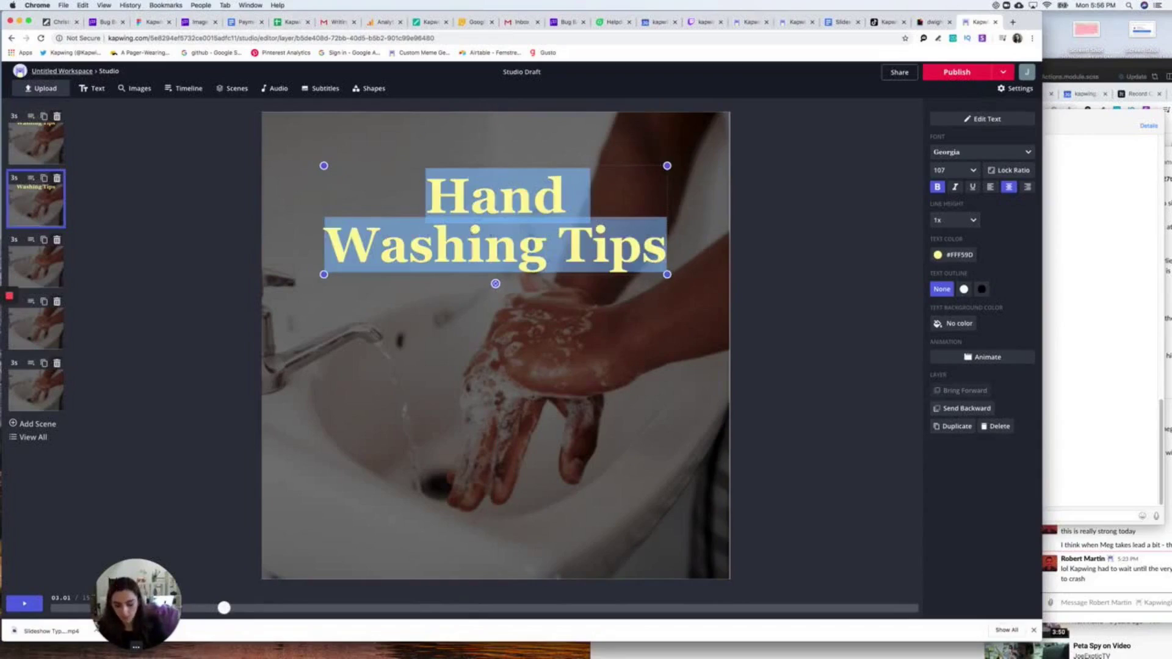
text(1. )
text(Wash for )
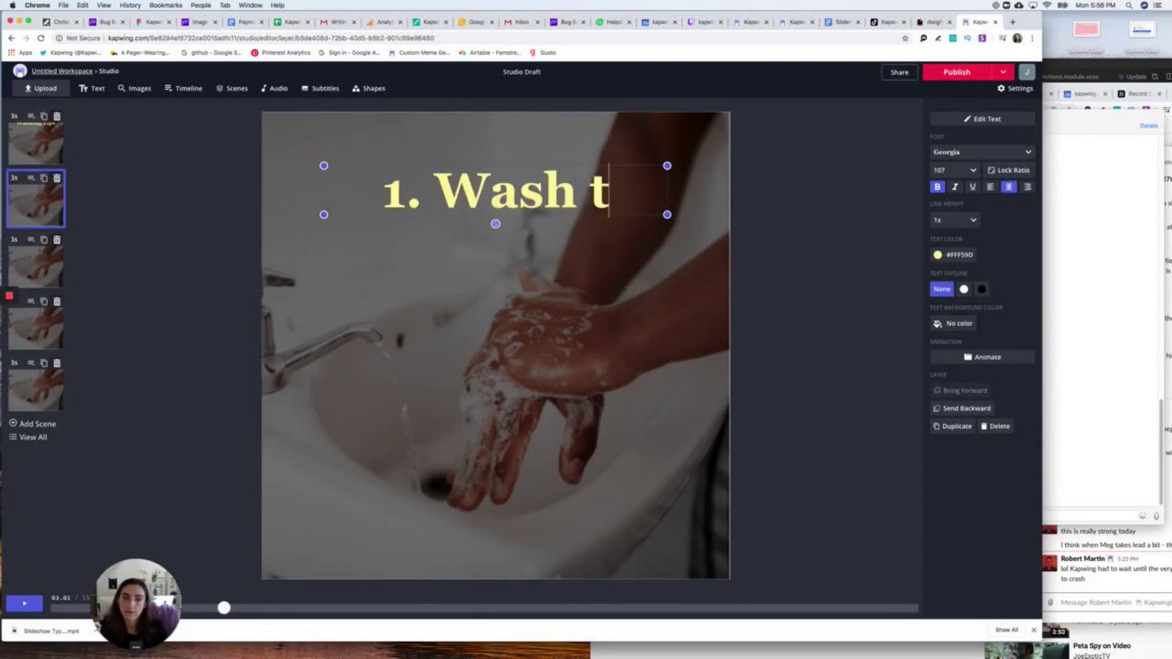
text(20 seconds)
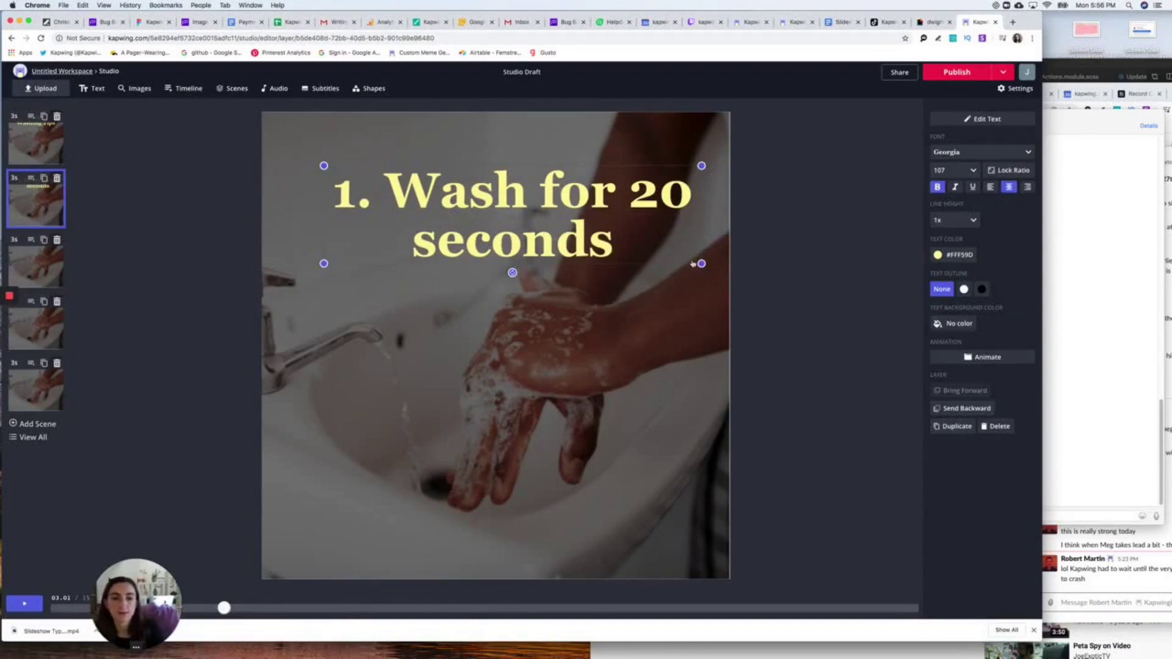
drag(701, 263, 695, 273)
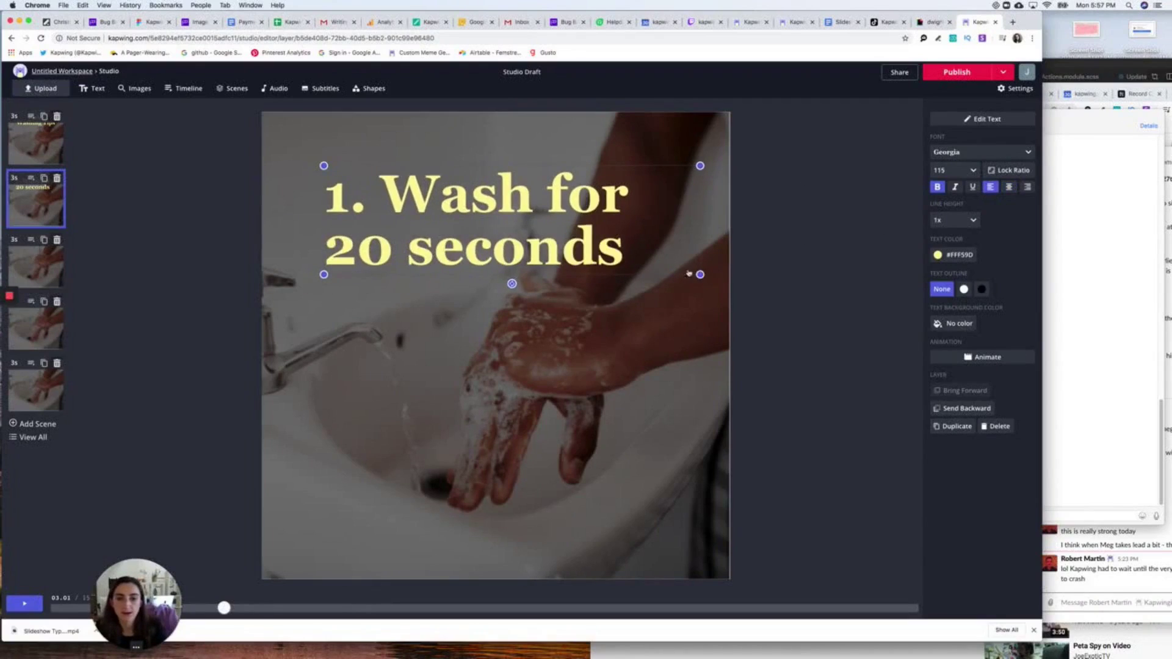
Add a duplicate non-bold, slightly tilted 'Sing Happy Birthay twice in your head' tip below, then check the timeline.
key(super+c)
key(super+v)
double_click(463, 356)
key(super+a)
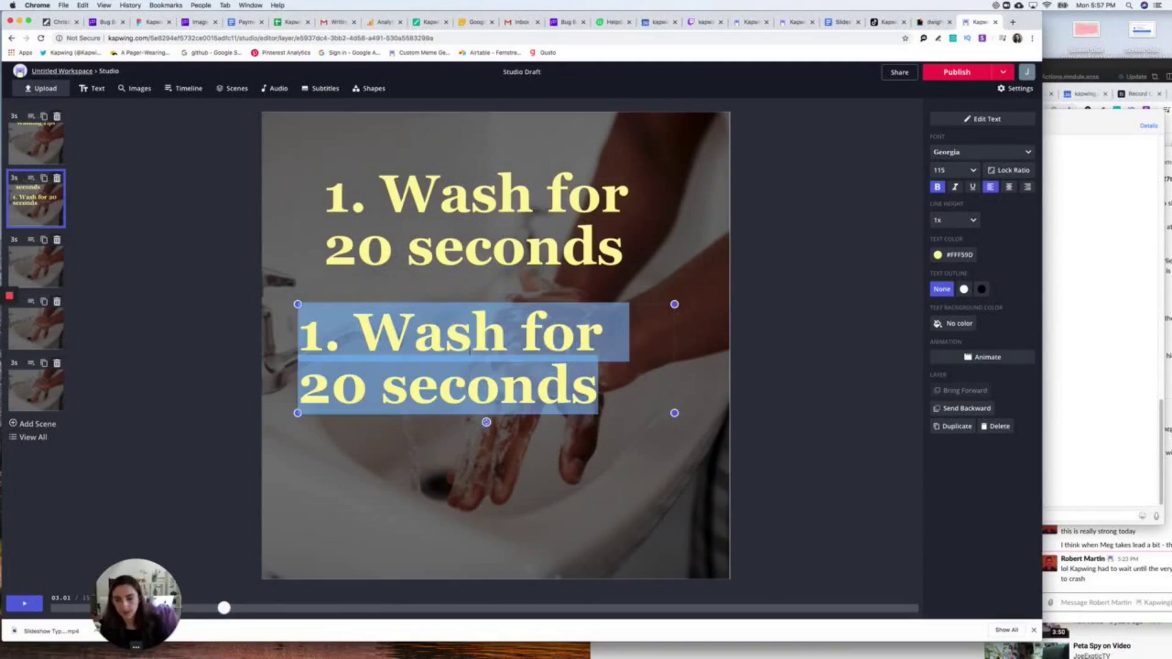
key(super+v)
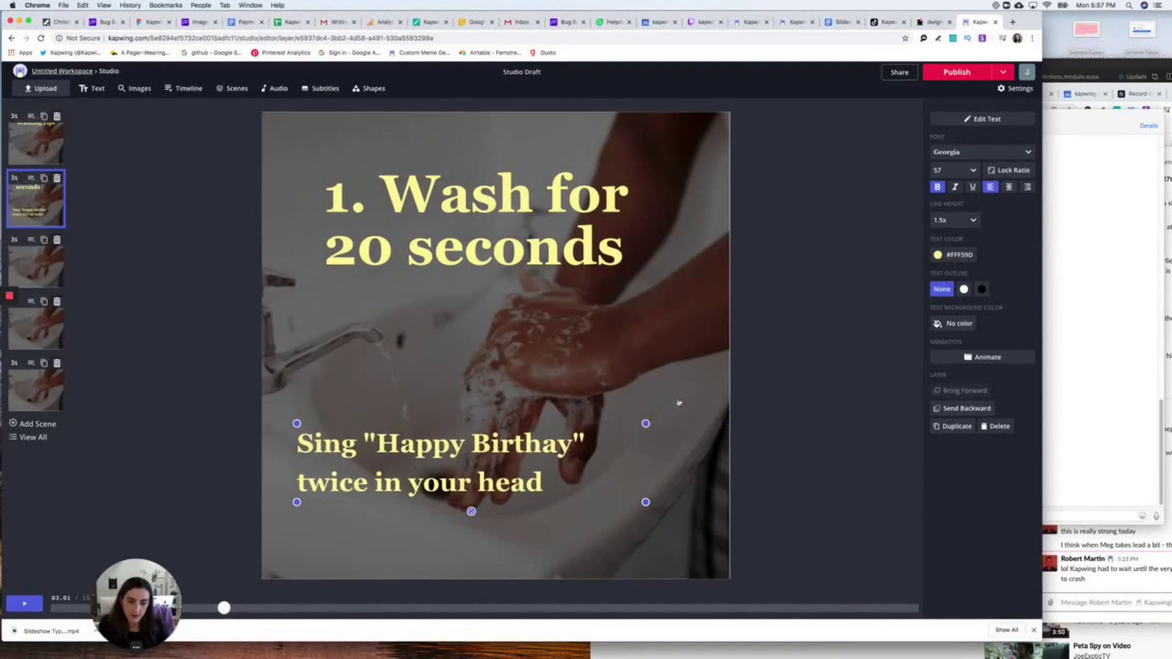
click(937, 187)
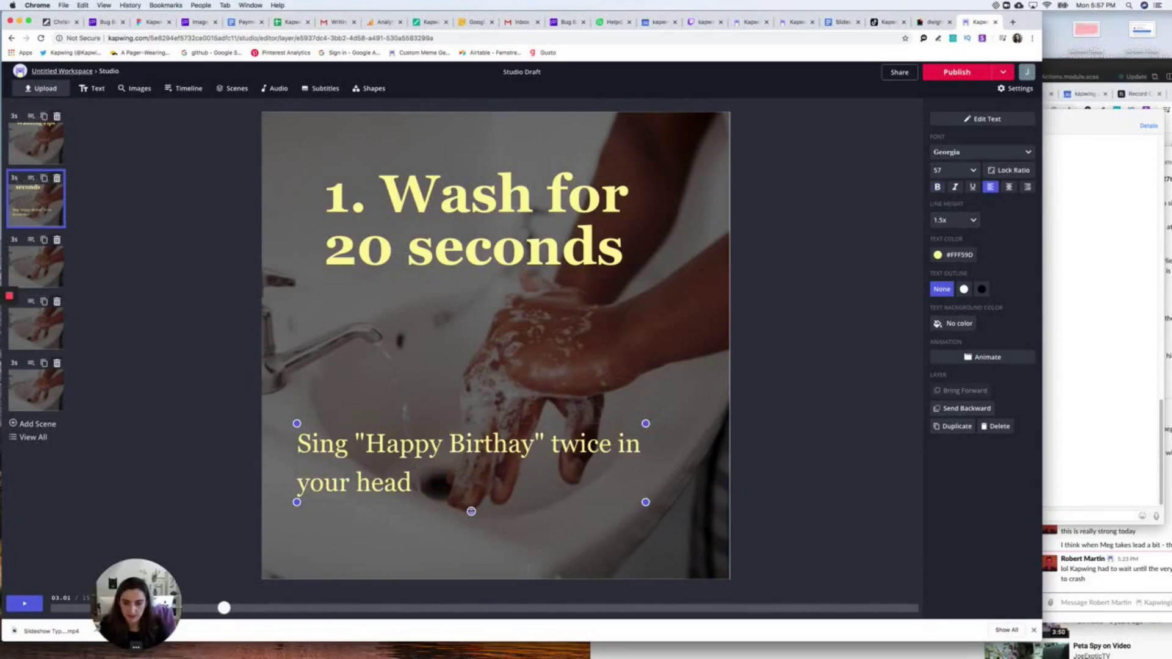
drag(471, 511, 492, 515)
drag(475, 468, 551, 327)
click(863, 286)
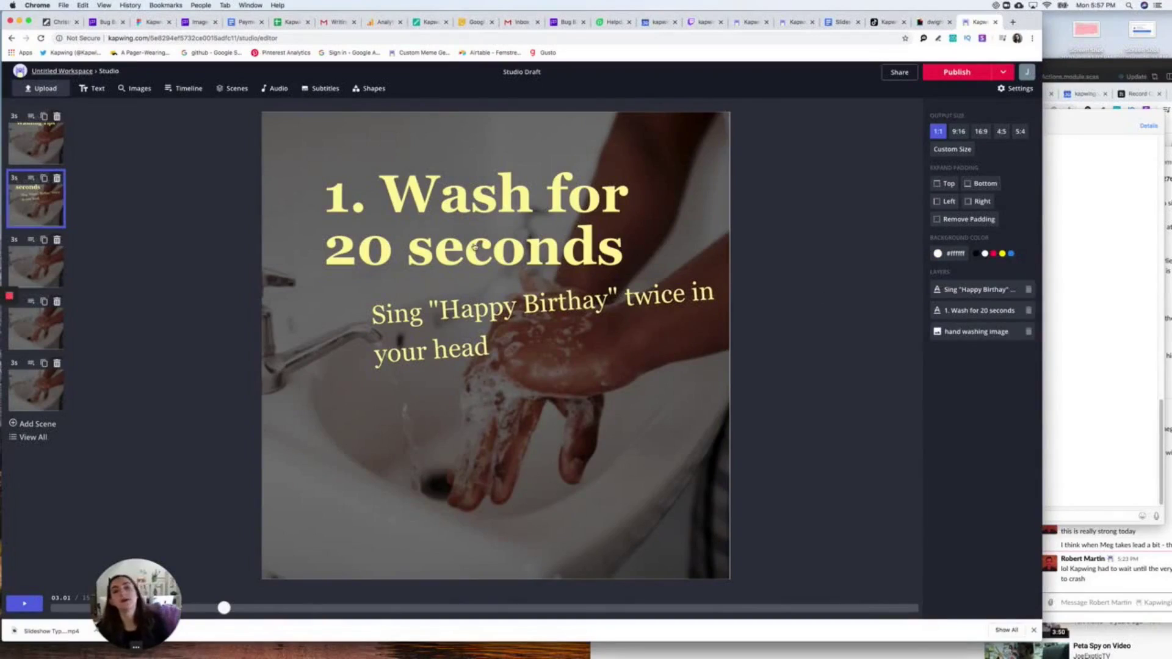
click(186, 88)
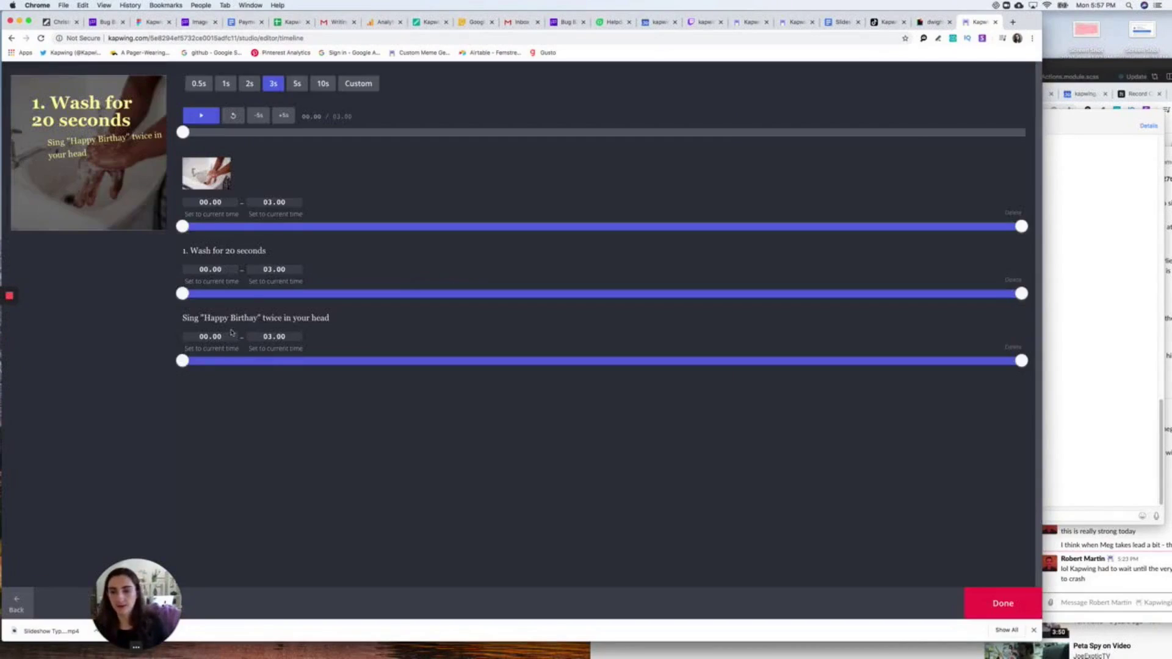
key(Escape)
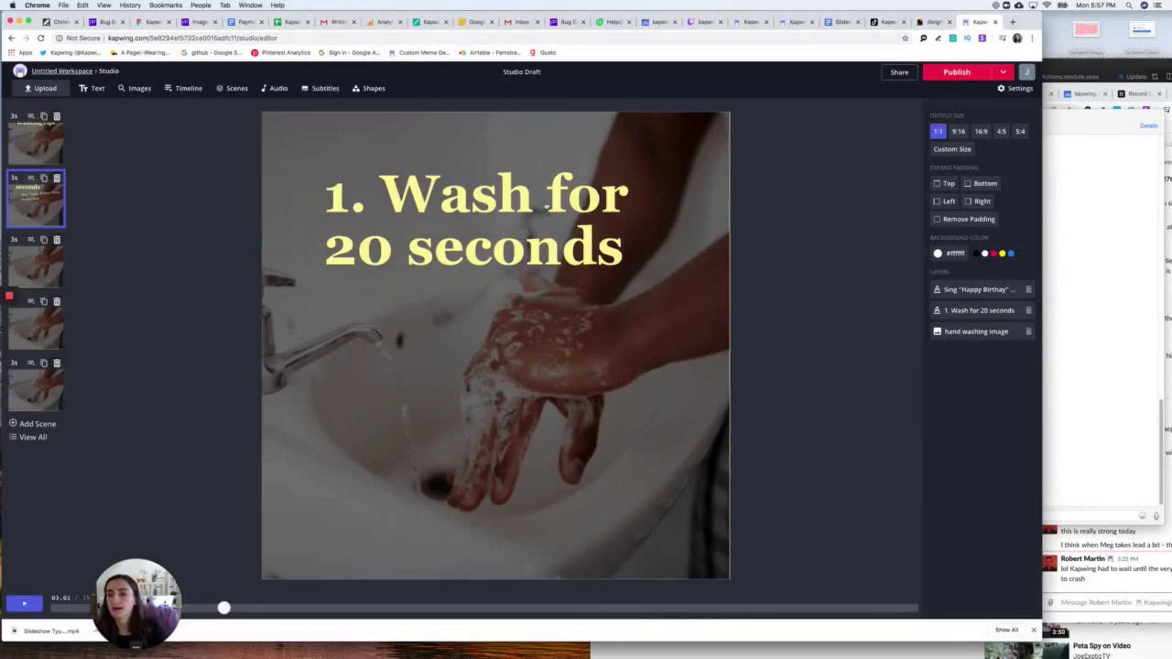
Change scene 3's caption words to 'Use Warm Water', shrink it slightly, and delete the 1.
click(523, 207)
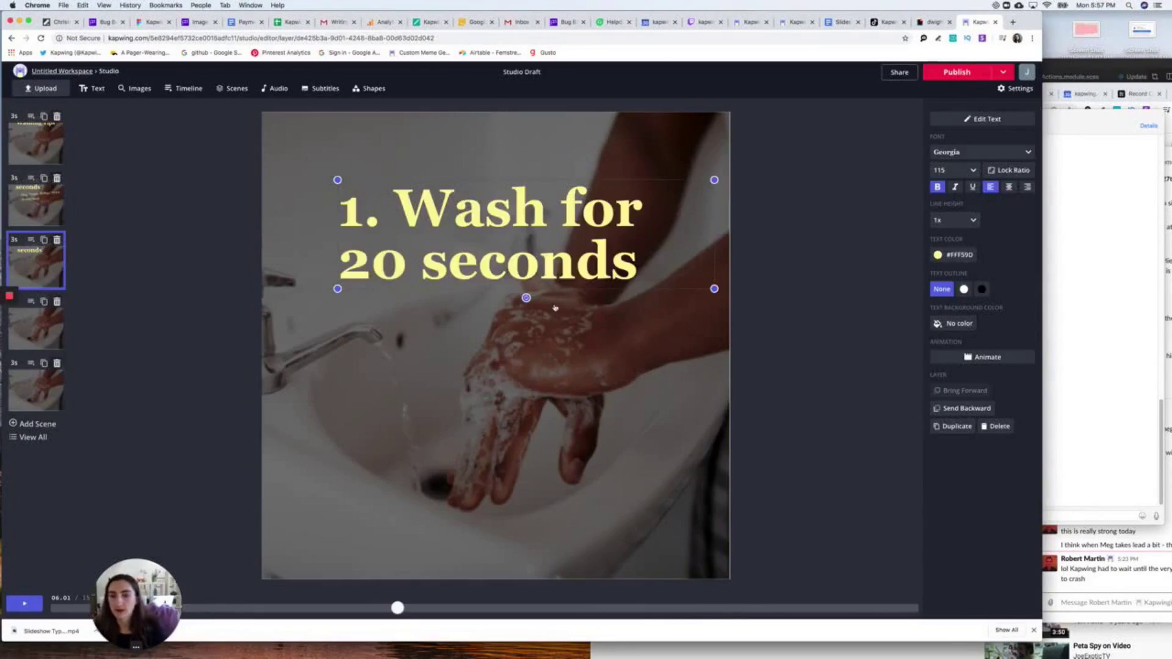
drag(523, 208, 496, 206)
double_click(496, 205)
drag(604, 269, 371, 199)
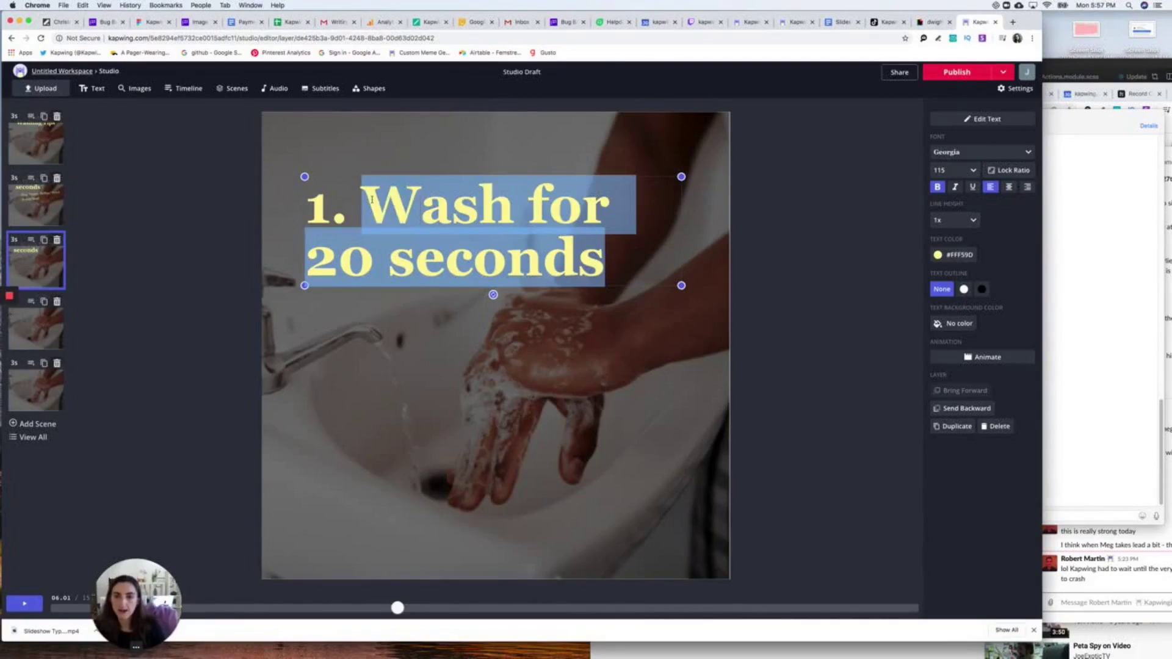
text(Use Warm Water)
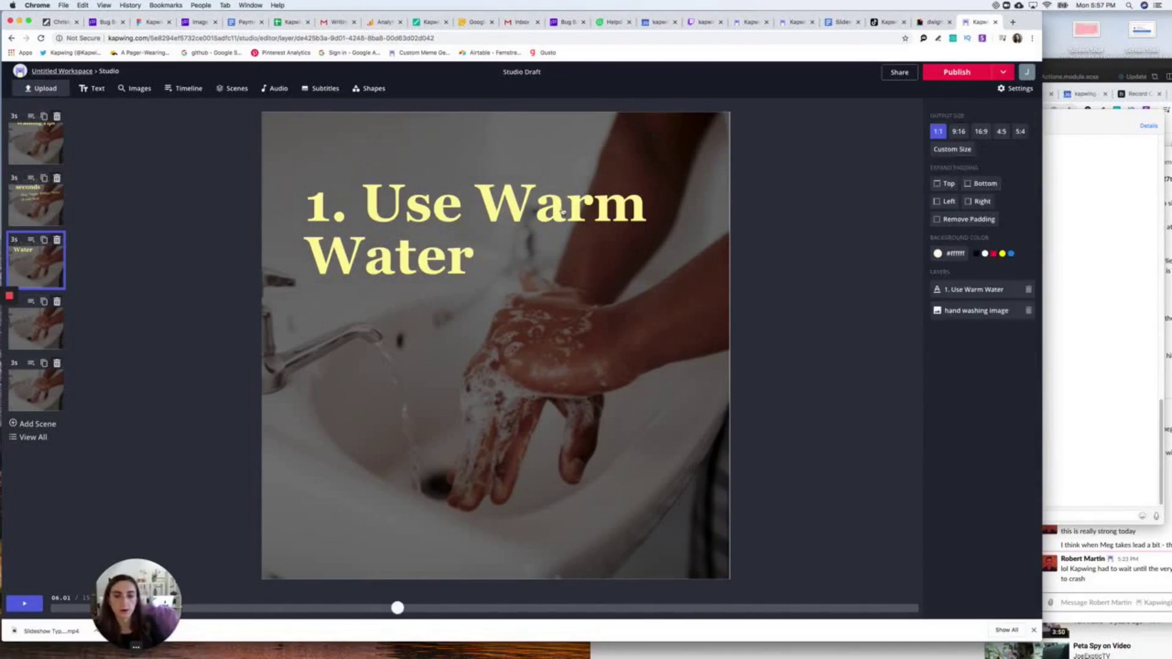
drag(719, 281, 712, 284)
click(569, 255)
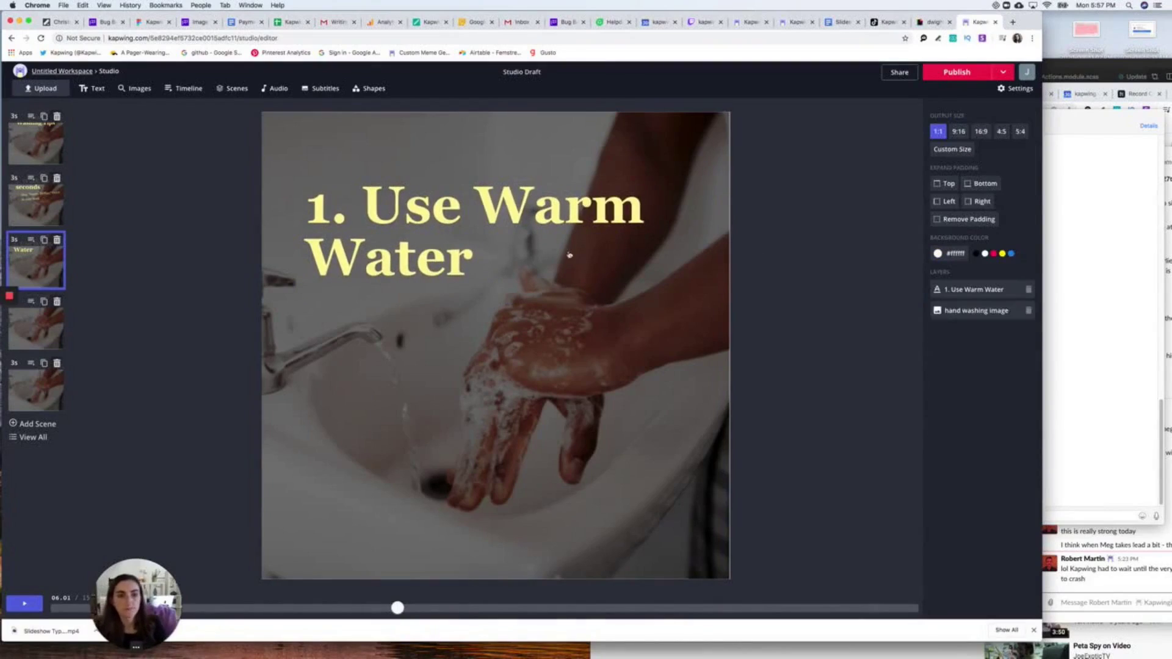
click(24, 267)
click(333, 201)
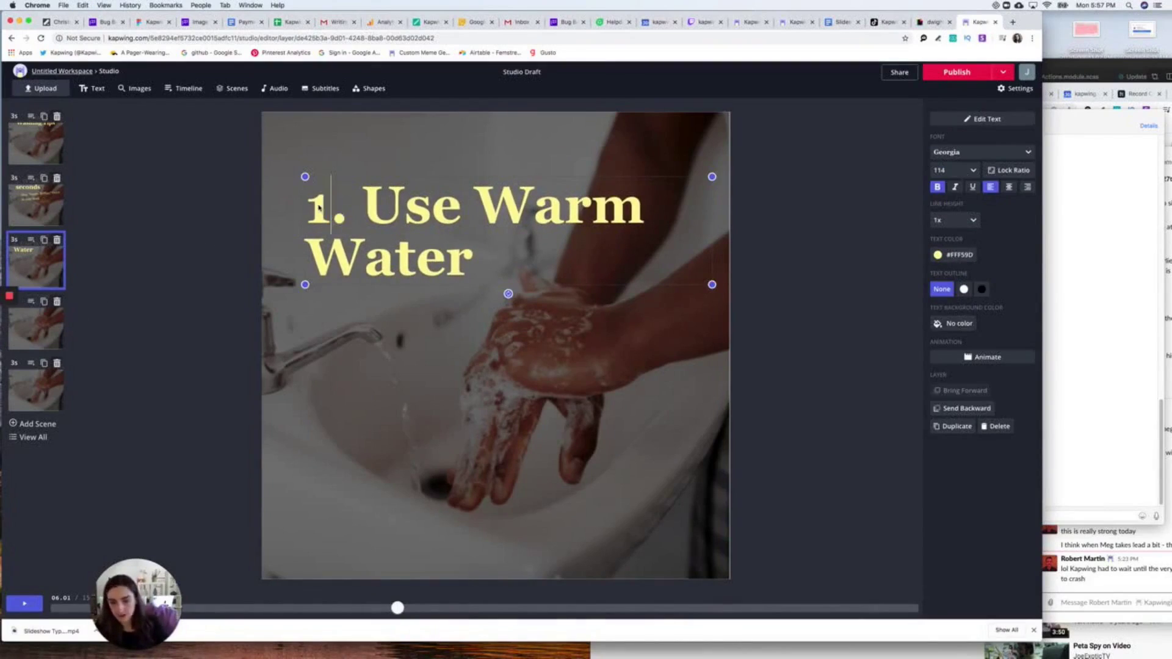
key(BackSpace)
Number scene 3's caption 2, then renumber scene 4's caption to 3.
text(2)
click(58, 321)
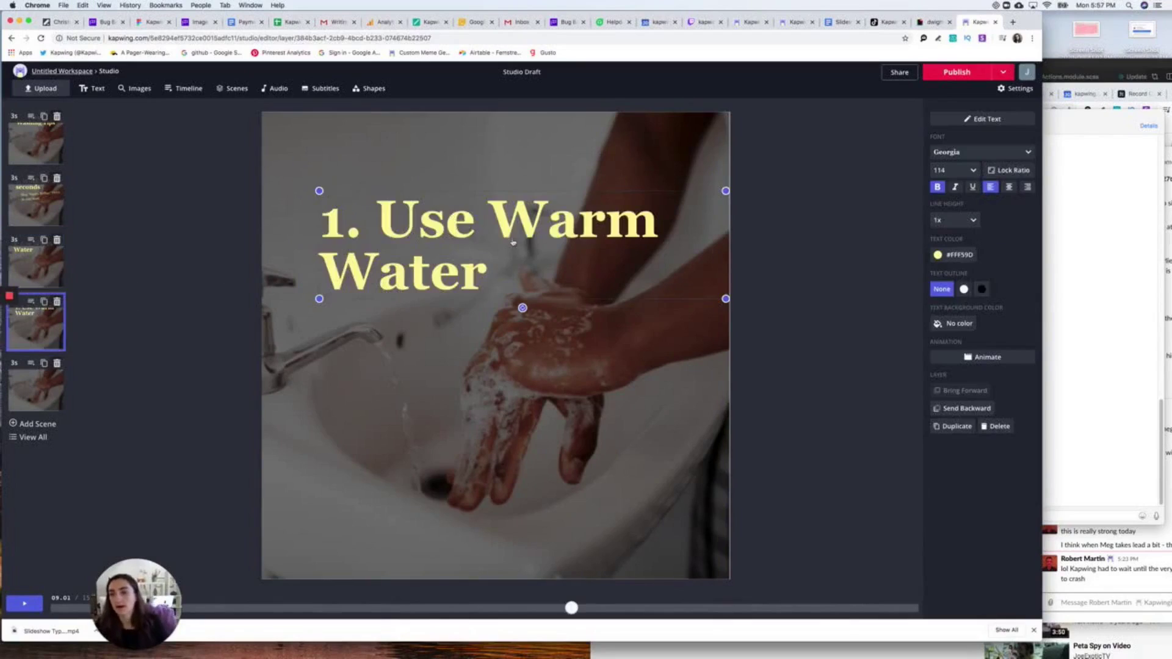
double_click(341, 220)
click(353, 220)
key(BackSpace)
text(3)
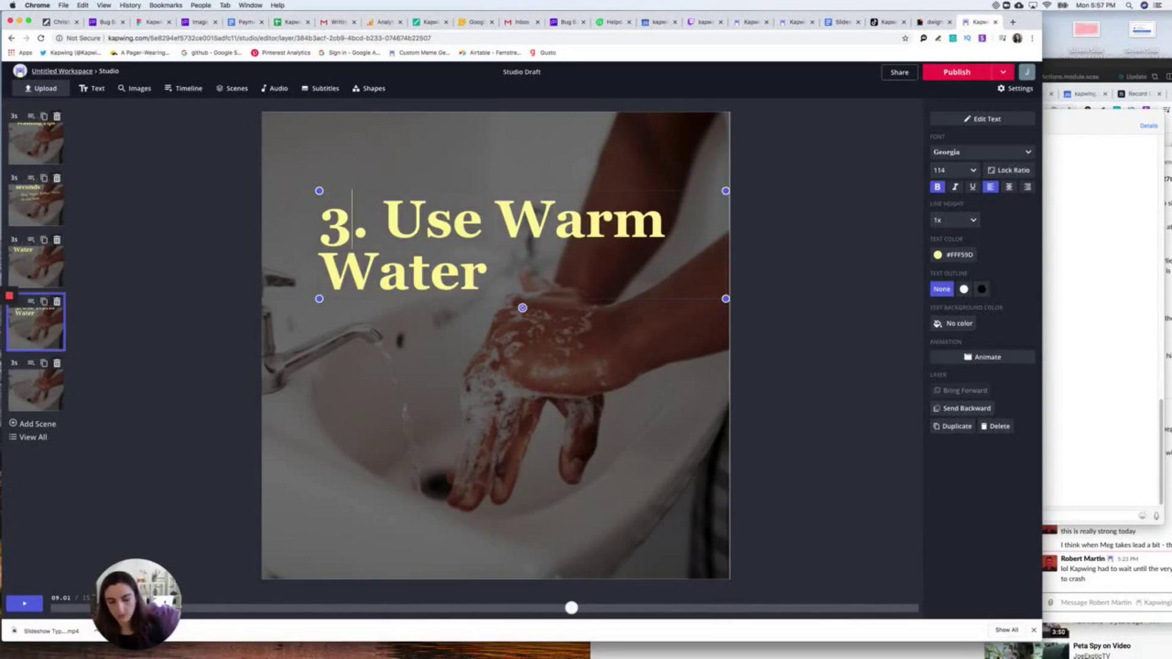
drag(383, 220, 510, 260)
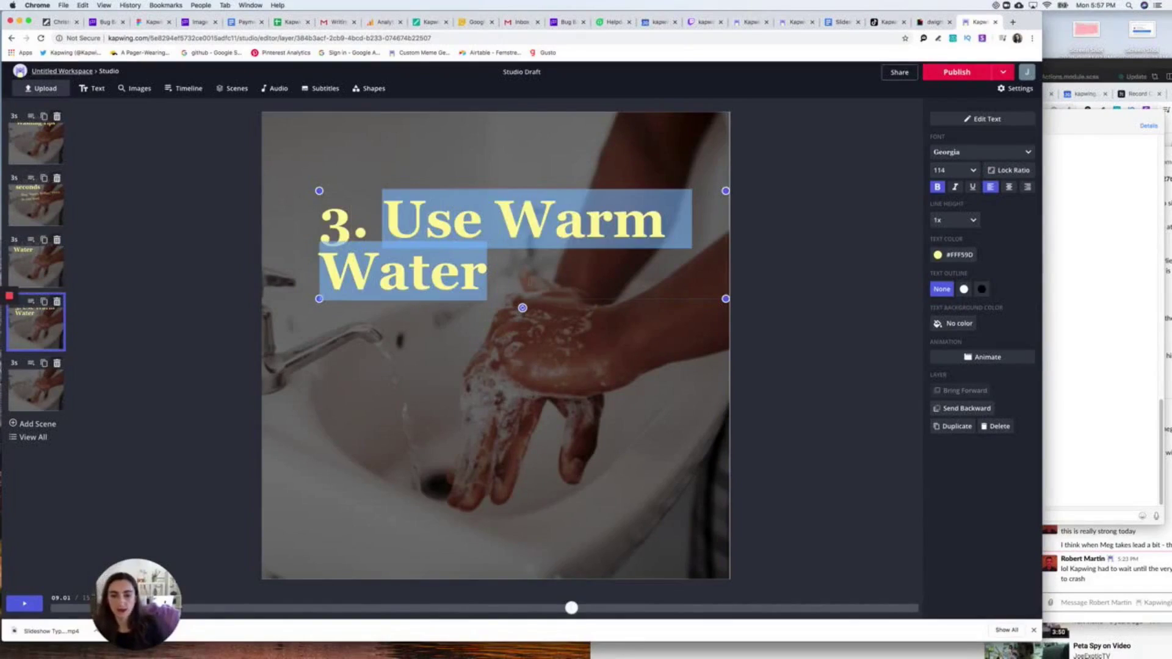
Make scene 4's caption read '3. Scrub your thumbs and backs of hands' and shift it left.
text(Wash the)
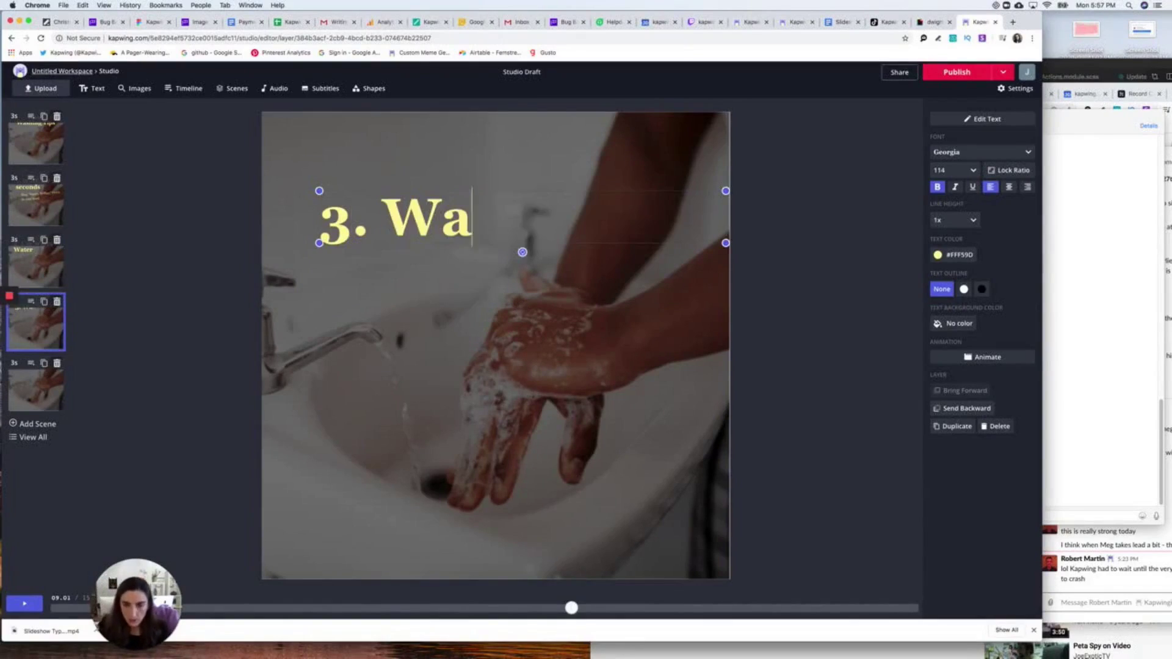
key(BackSpace)
key(BackSpace)
key(BackSpace)
key(BackSpace)
key(BackSpace)
key(BackSpace)
key(BackSpace)
key(BackSpace)
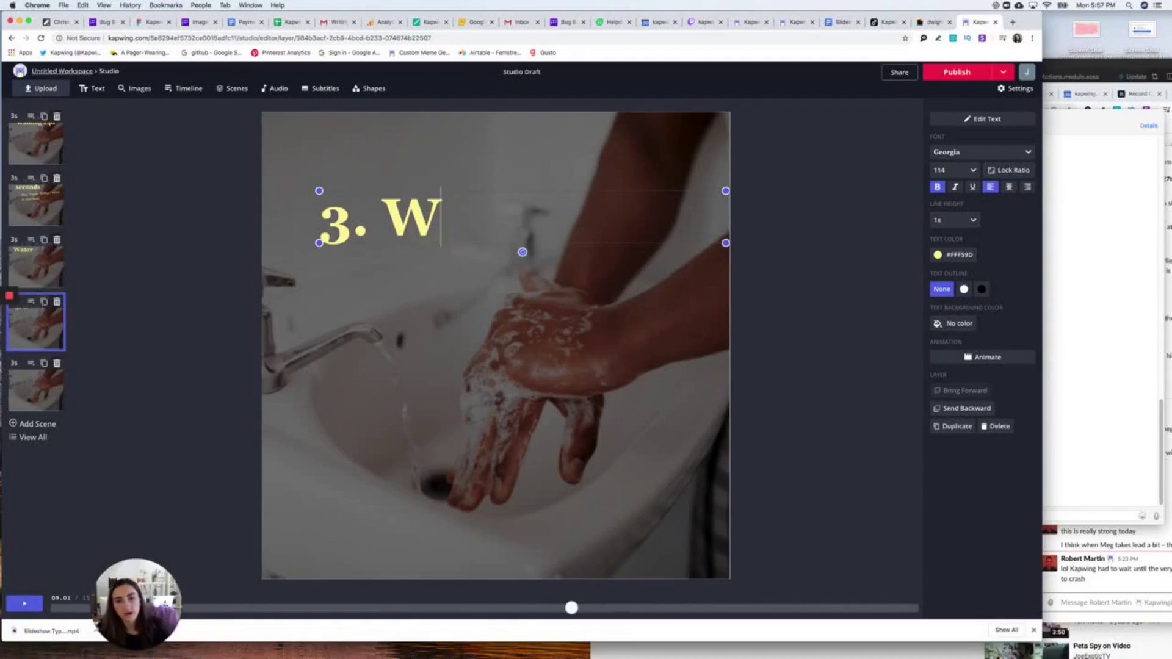
text(Scrub the)
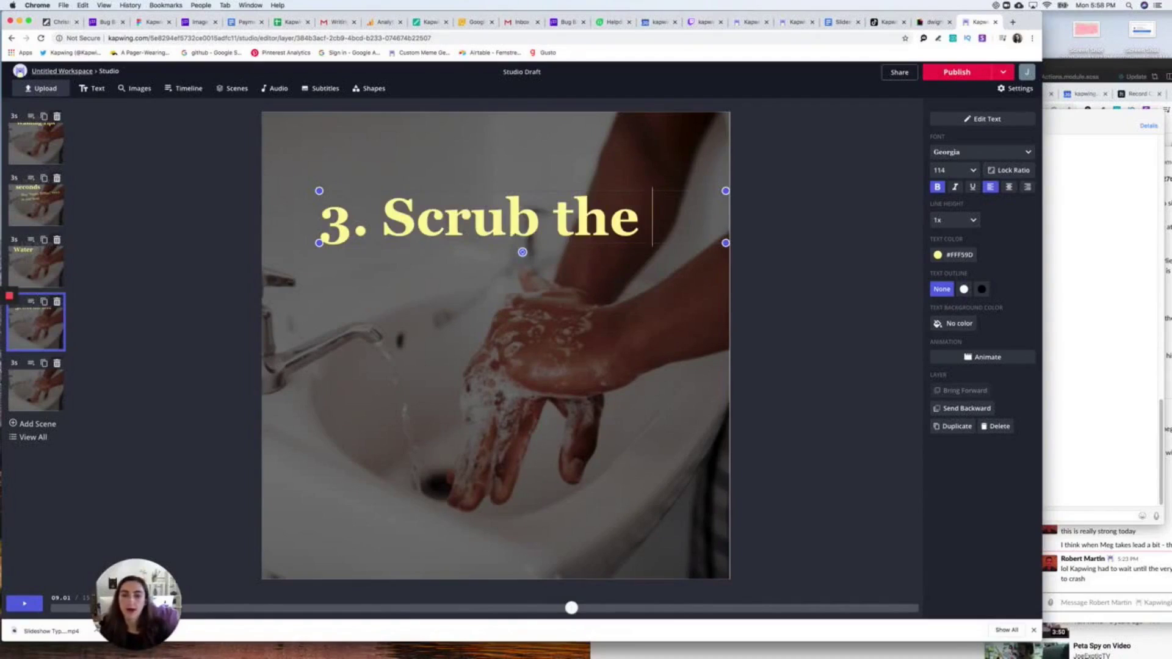
key(BackSpace)
key(BackSpace)
key(BackSpace)
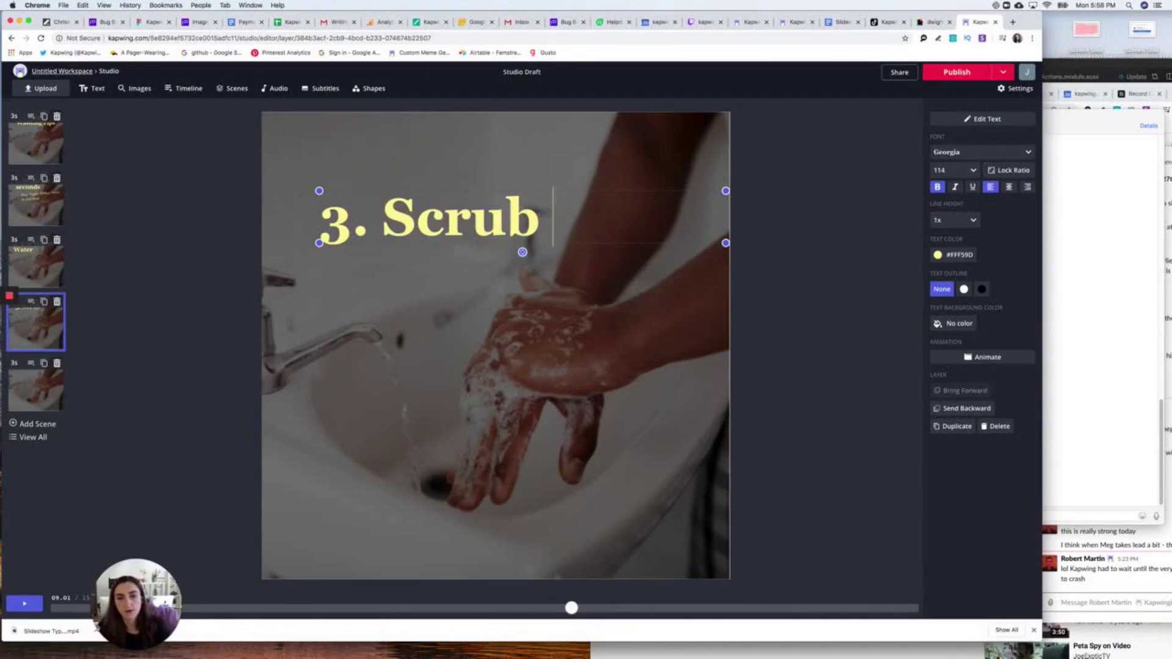
text(your thu)
text(mbns)
key(BackSpace)
key(BackSpace)
text(s)
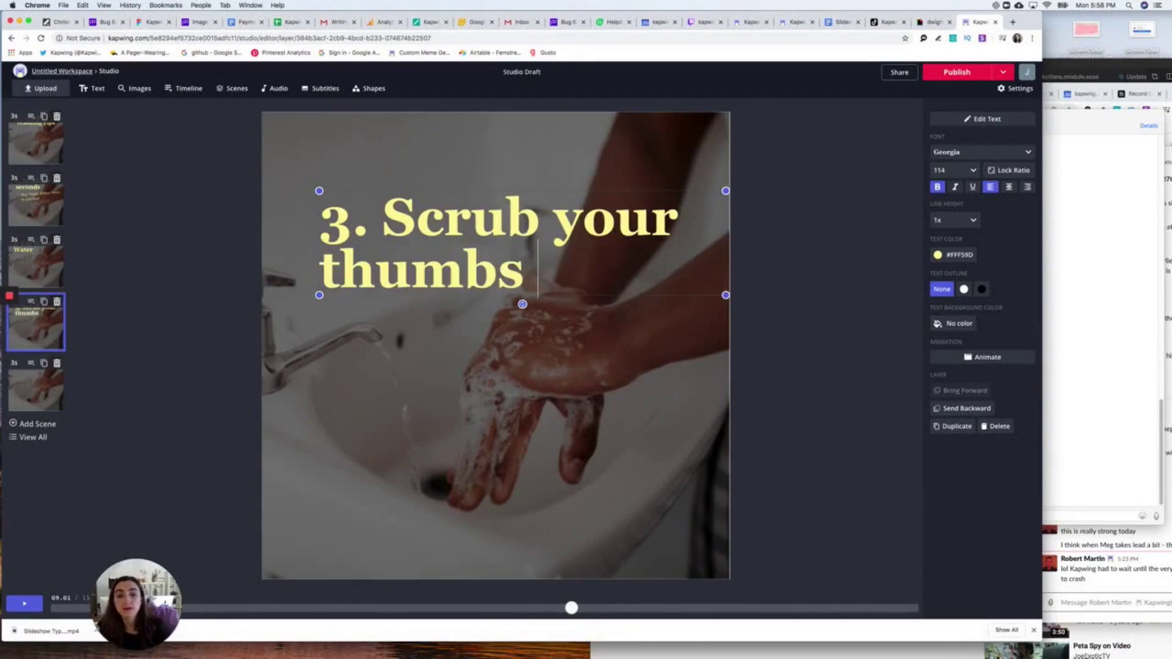
text( and backs of hands)
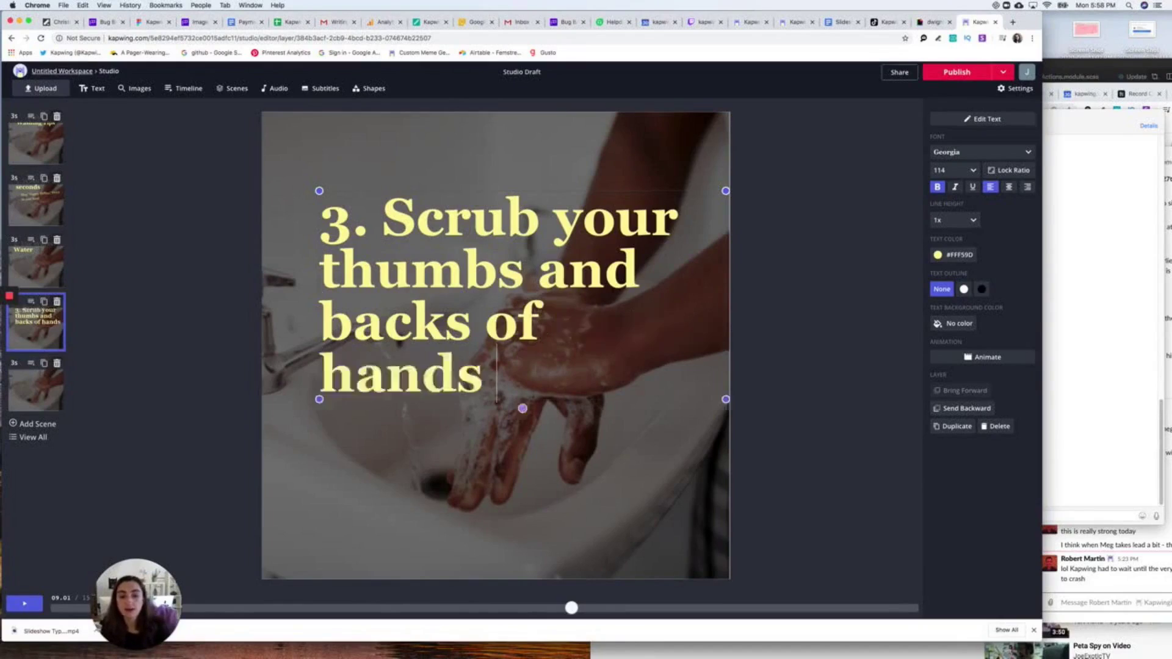
key(Escape)
drag(518, 287, 491, 283)
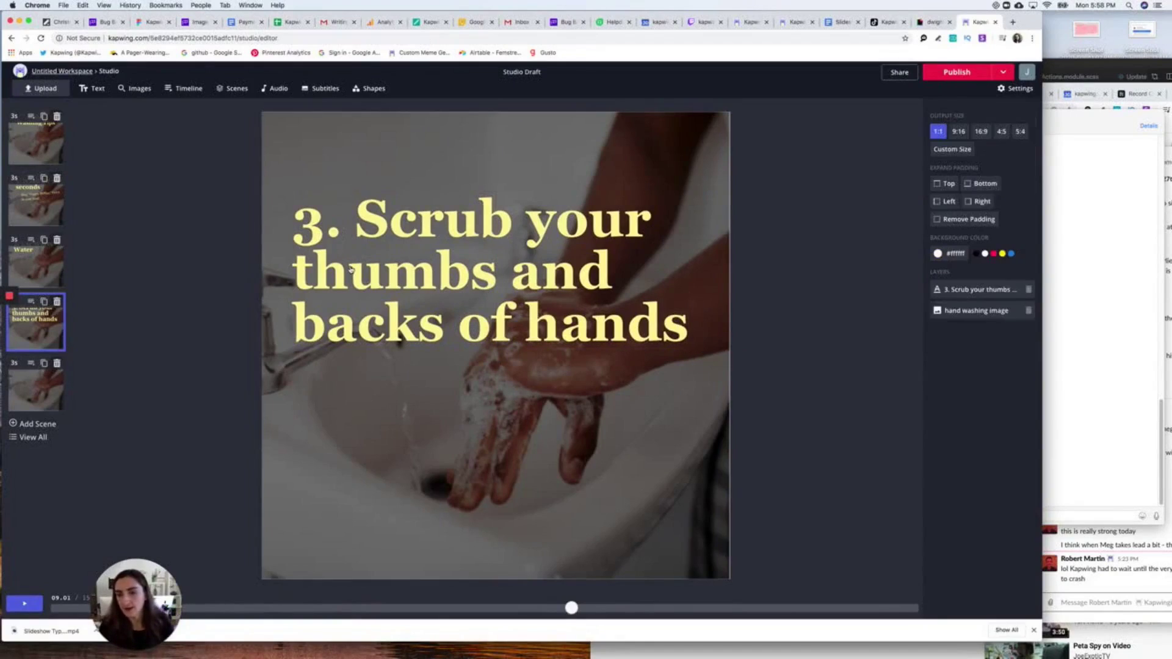
Rename the project to 'Hand Washing Tips Slideshow'.
key(super+c)
click(522, 72)
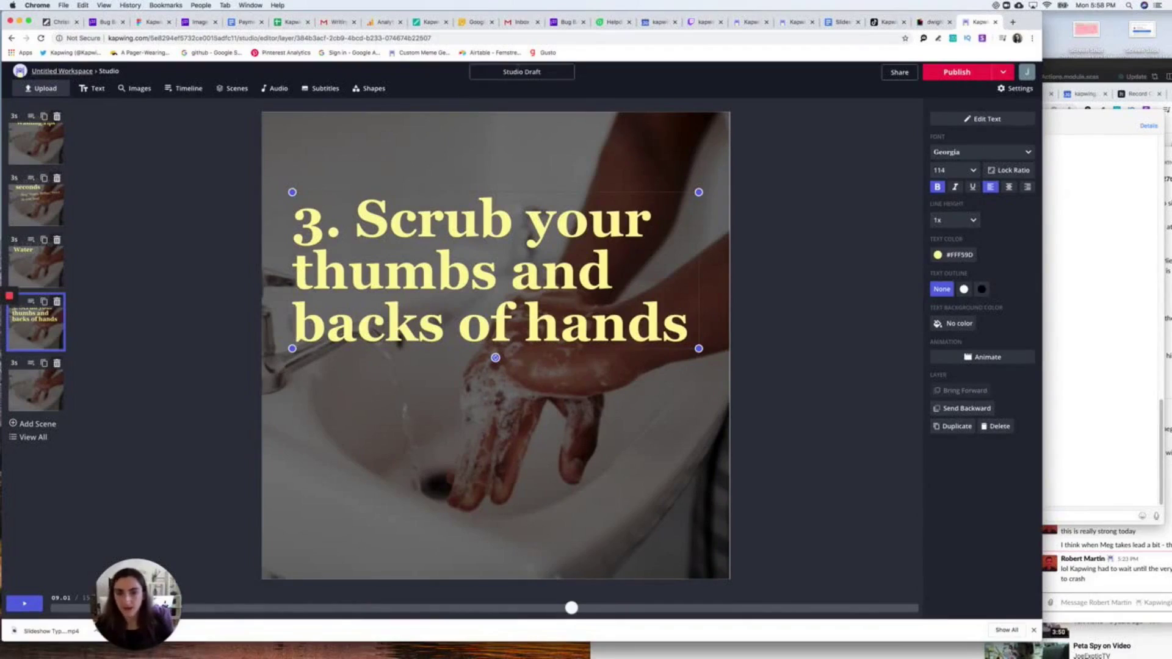
text(TE)
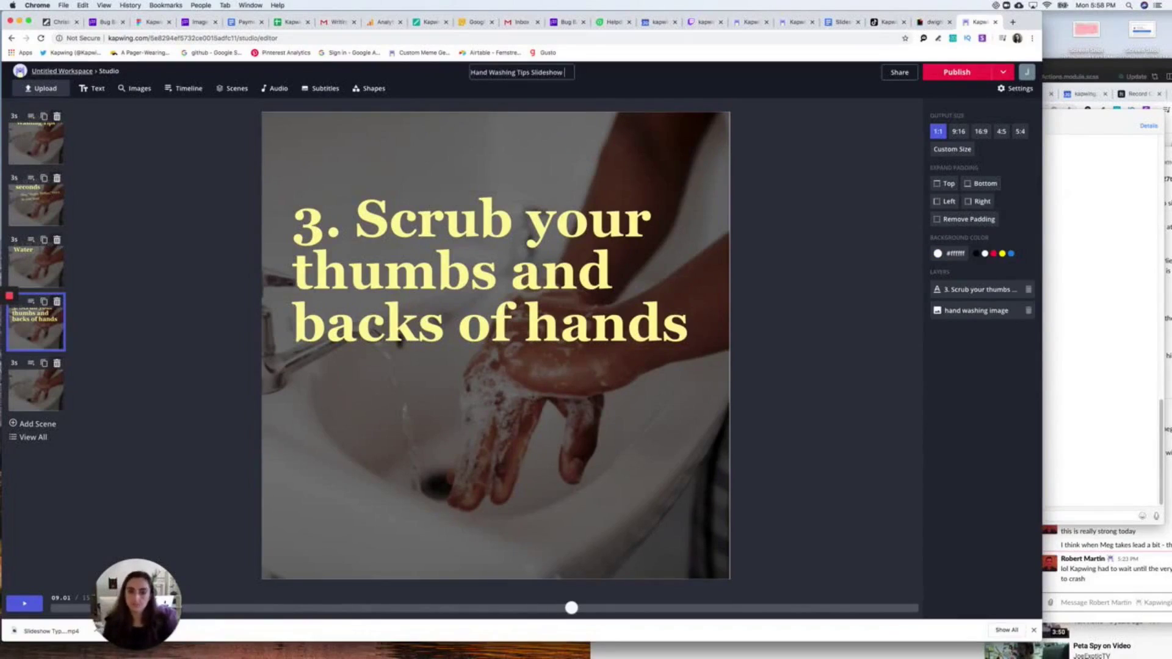
key(Return)
Copy scene 4's caption onto scene 5 and move it upward.
click(531, 238)
key(super+c)
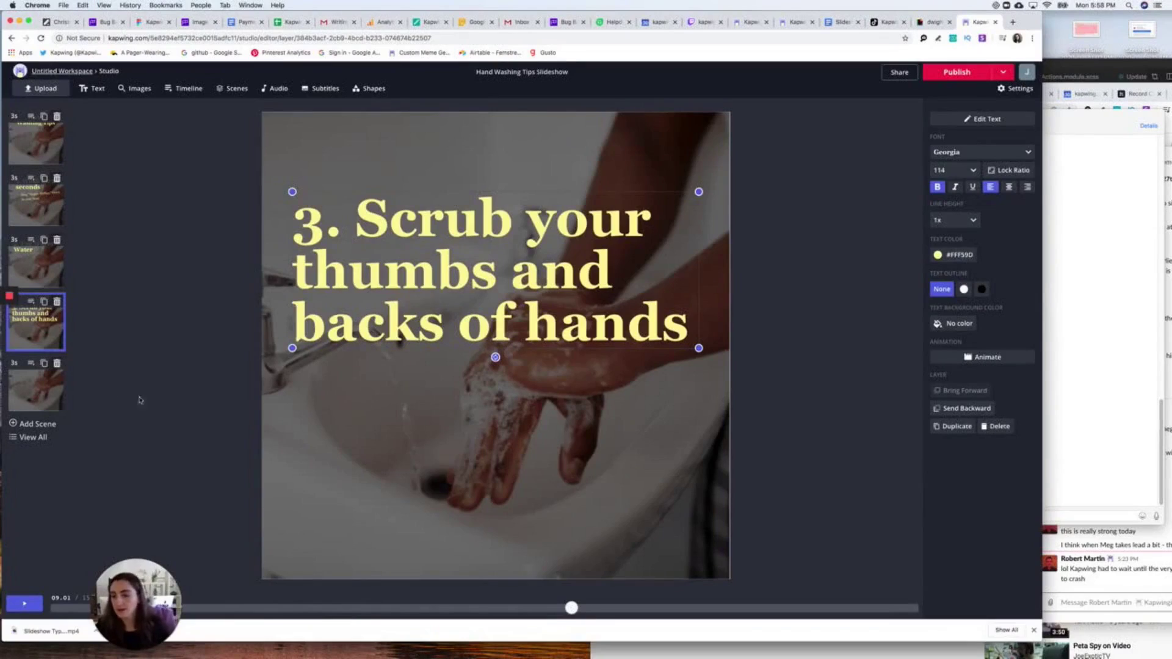
click(44, 383)
key(super+v)
drag(516, 276, 499, 246)
Retype scene 5's caption as '4. Dry your hands thoroughly after washing'.
double_click(420, 229)
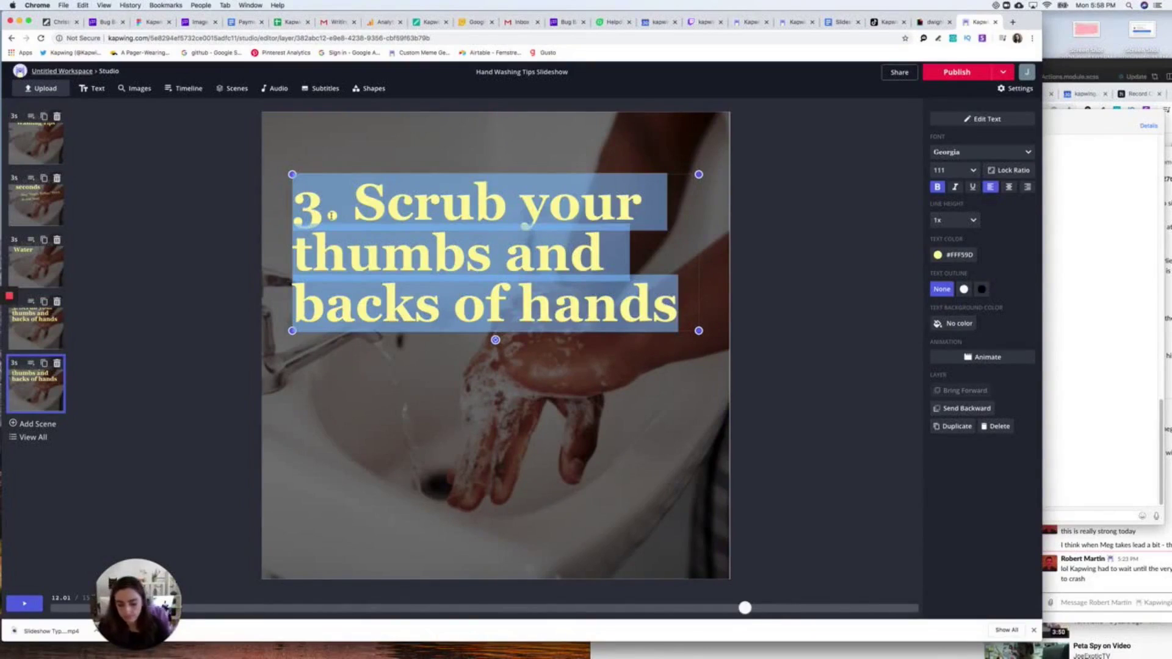
text(4. Dry you)
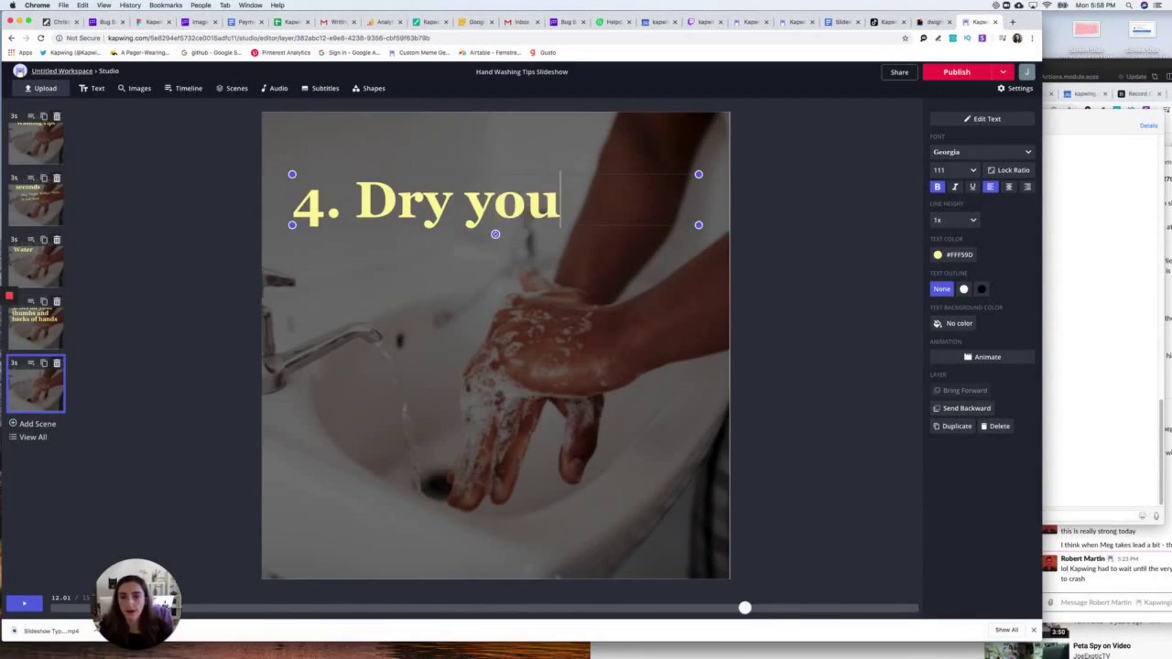
key(BackSpace)
key(BackSpace)
text(our hands )
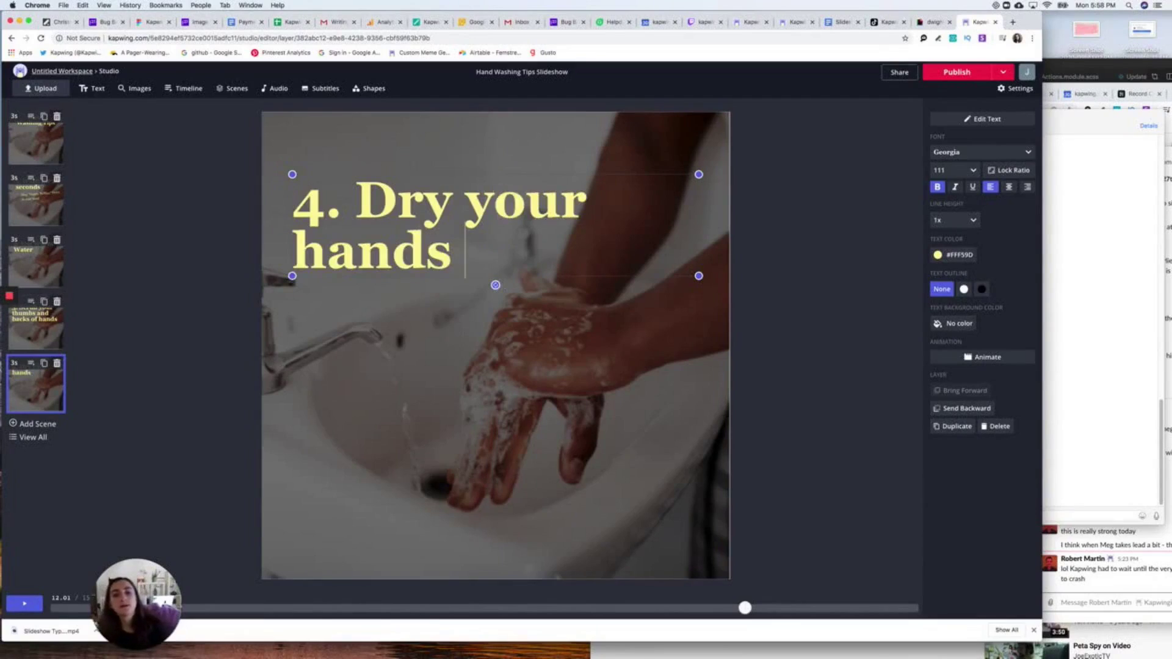
text(thoroughly.)
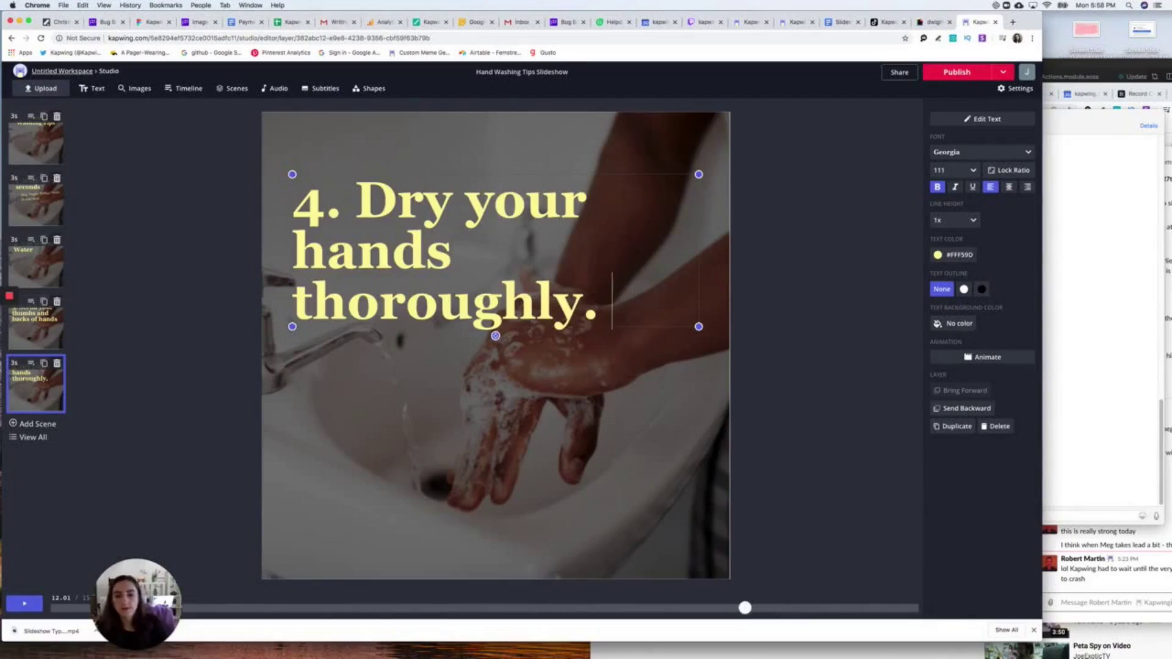
key(BackSpace)
text(after washi)
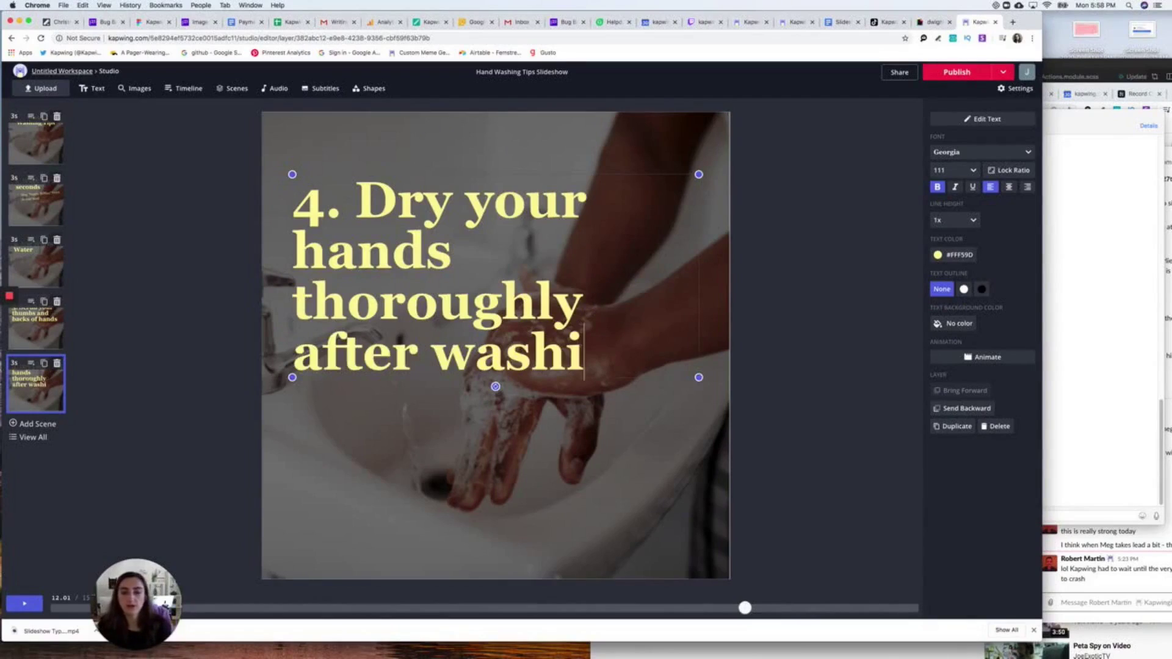
text(nga)
key(BackSpace)
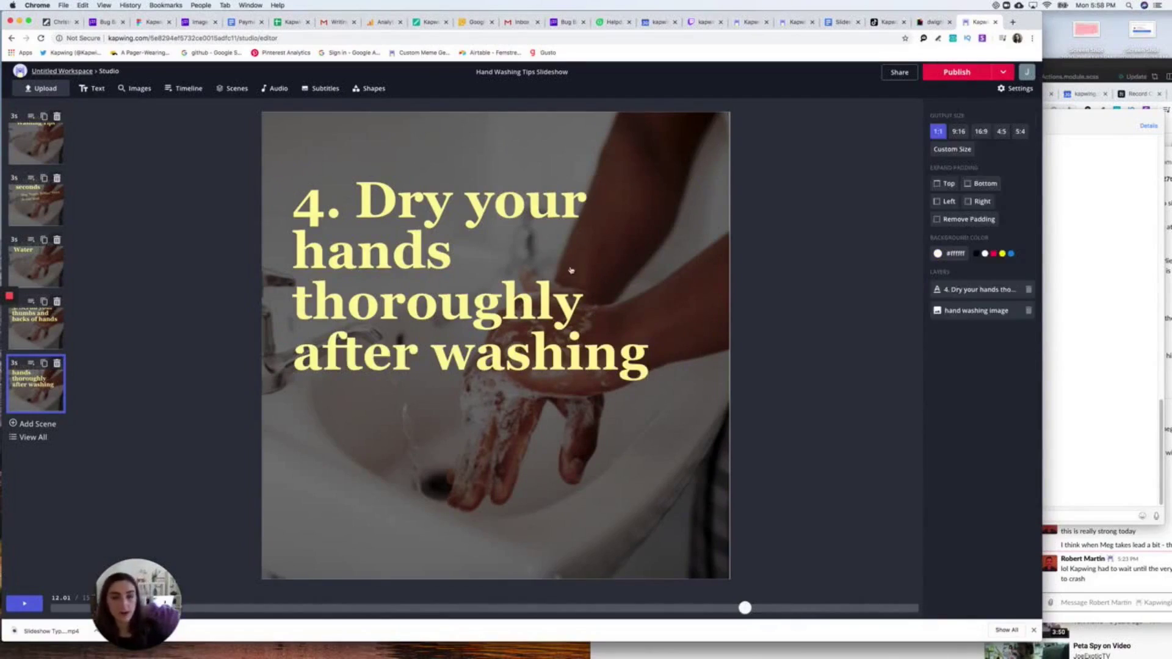
Shrink the caption slightly and play back the slideshow preview.
click(696, 396)
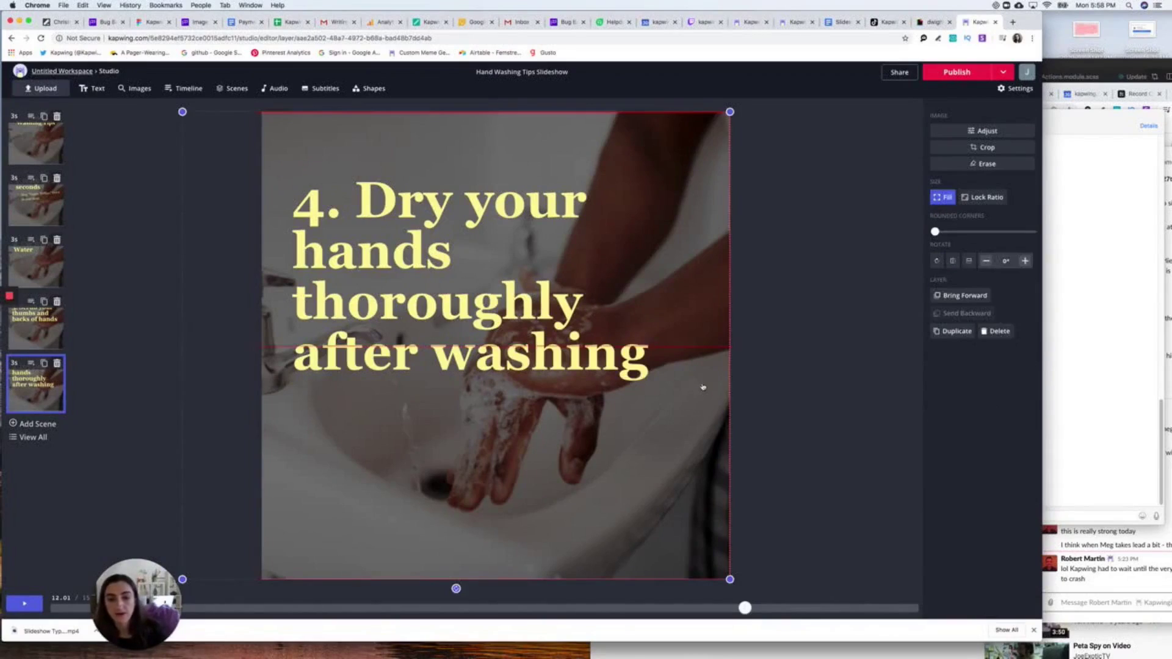
click(652, 365)
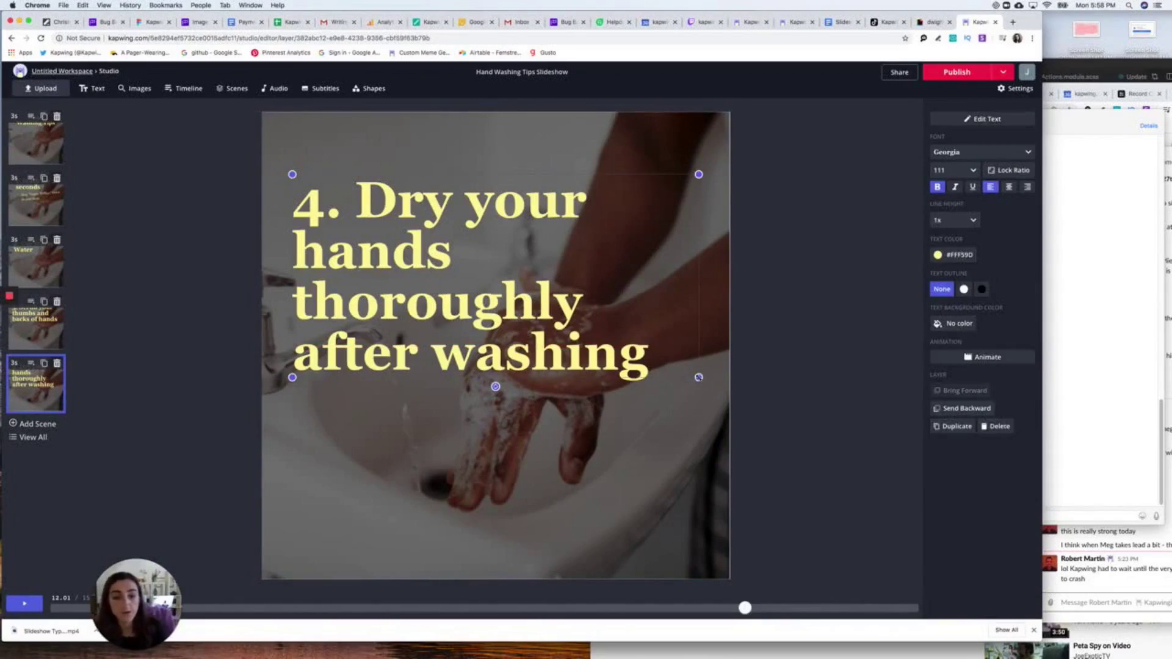
drag(699, 378, 699, 376)
click(781, 363)
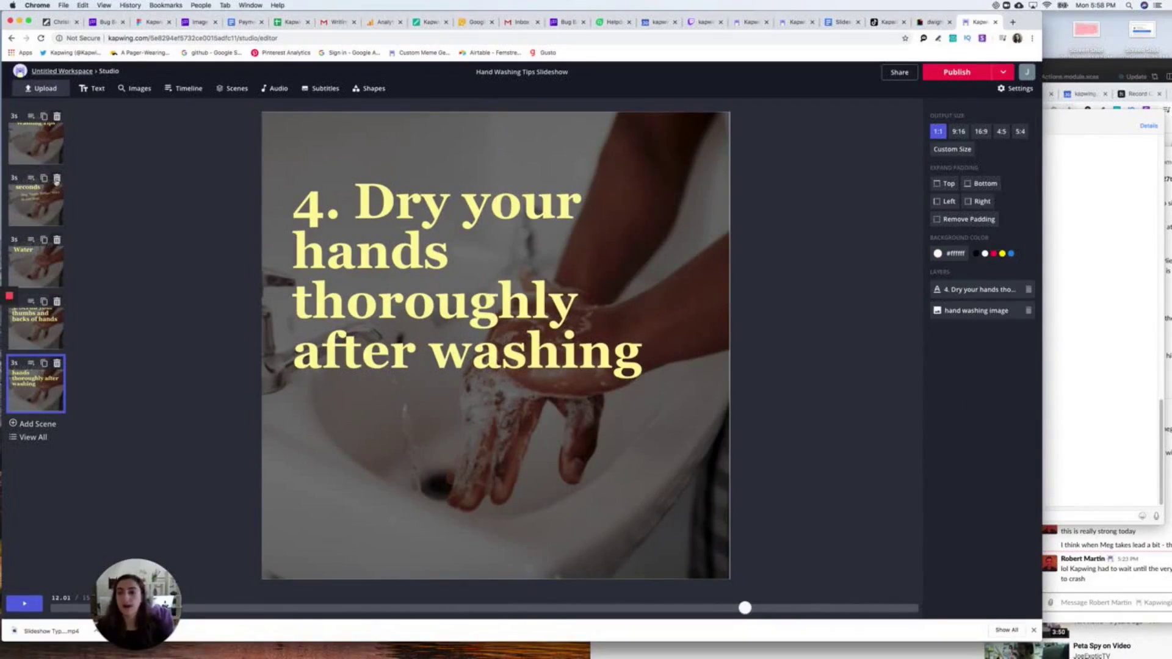
click(25, 603)
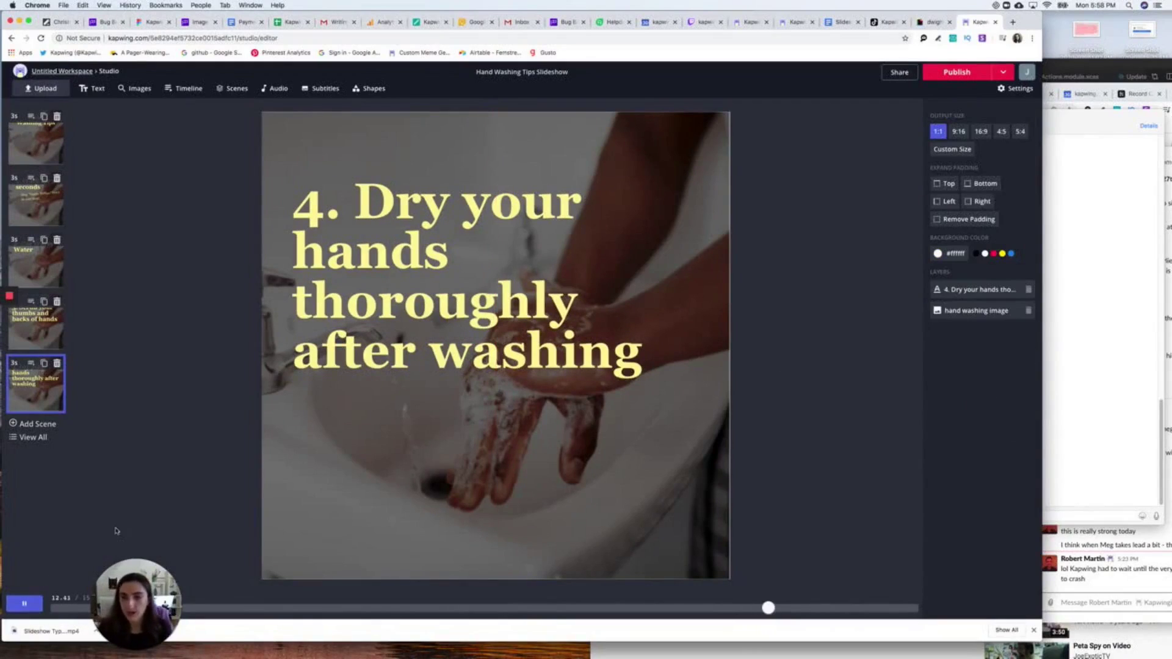
Publish 'Hand Washing Tips Slideshow' as a 15-second video.
click(972, 80)
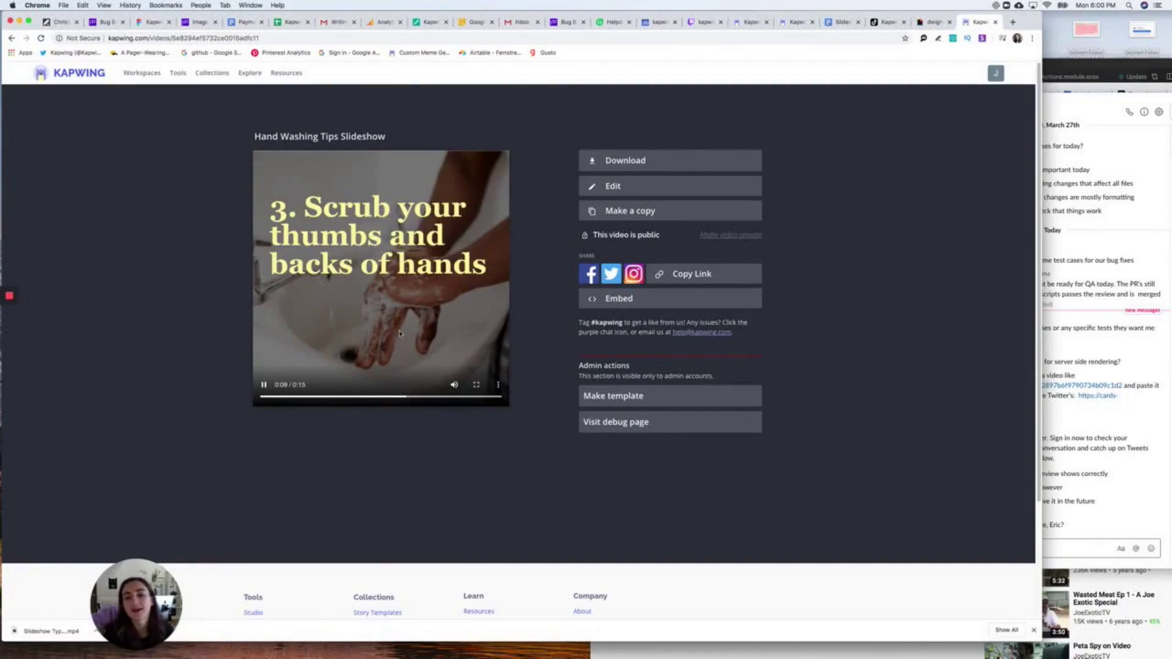
Download the published slideshow as an MP4, then start a new project from the workspace.
click(632, 165)
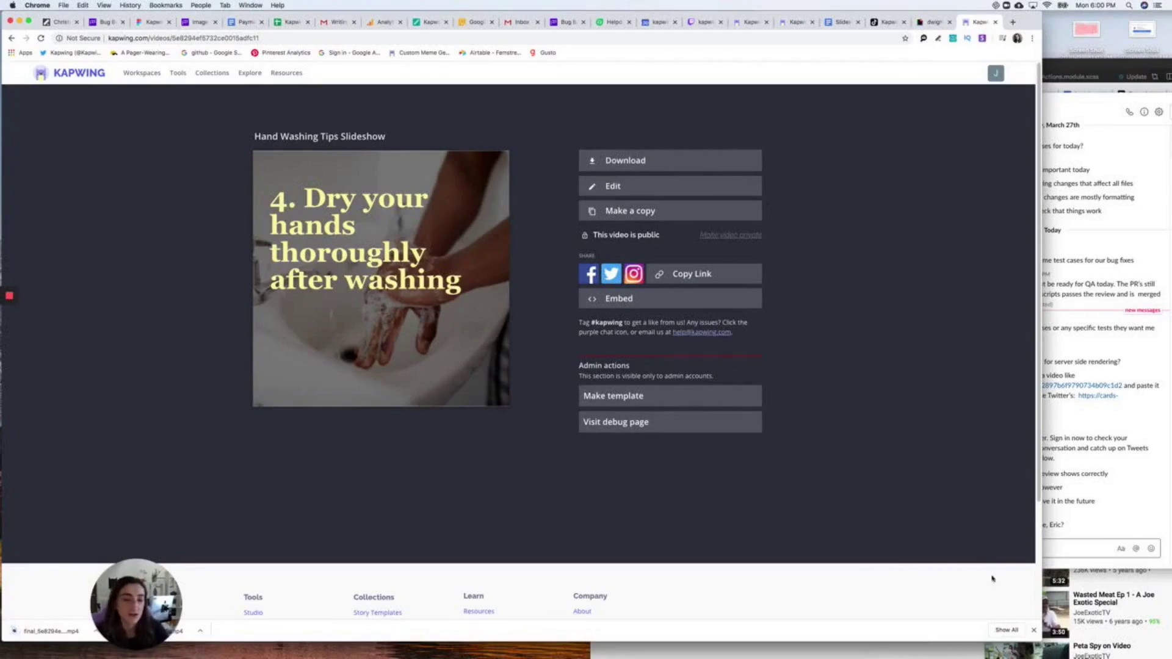
click(1031, 630)
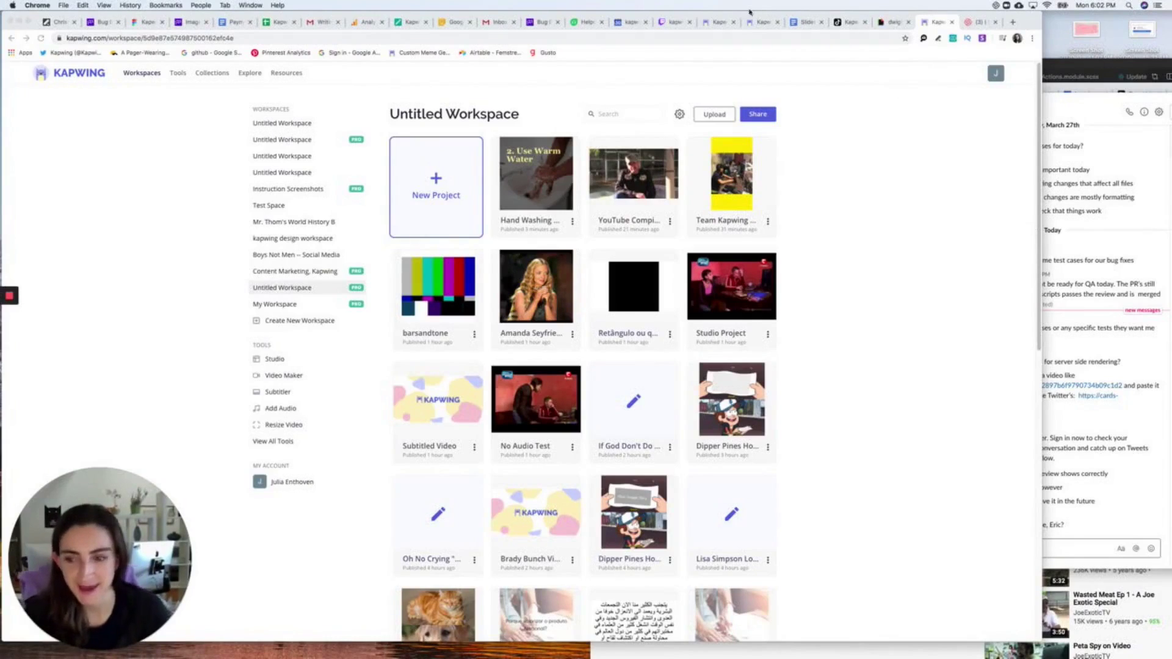
click(464, 204)
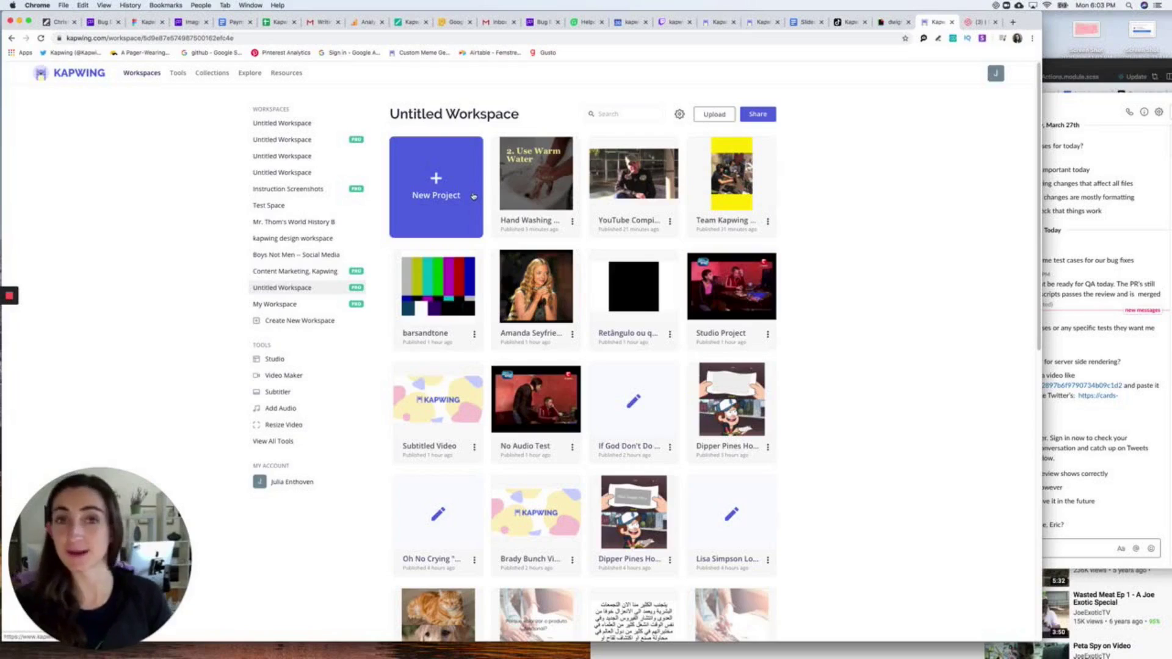
click(473, 196)
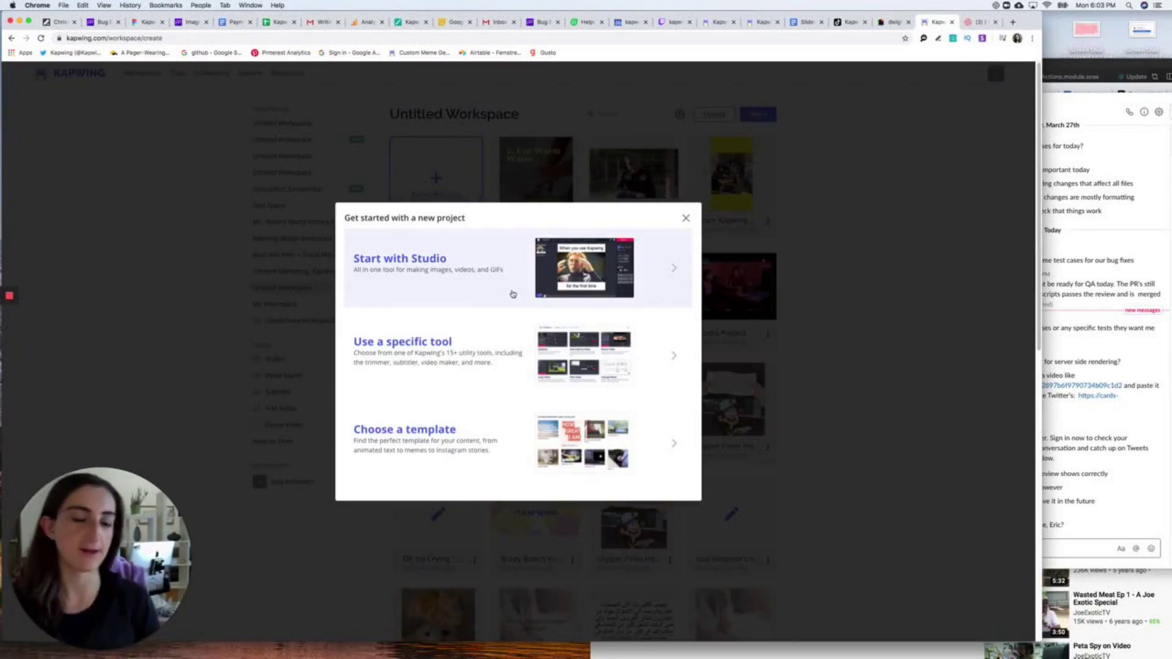
Search the tools for 'video ma' and open the Video Maker page.
click(492, 380)
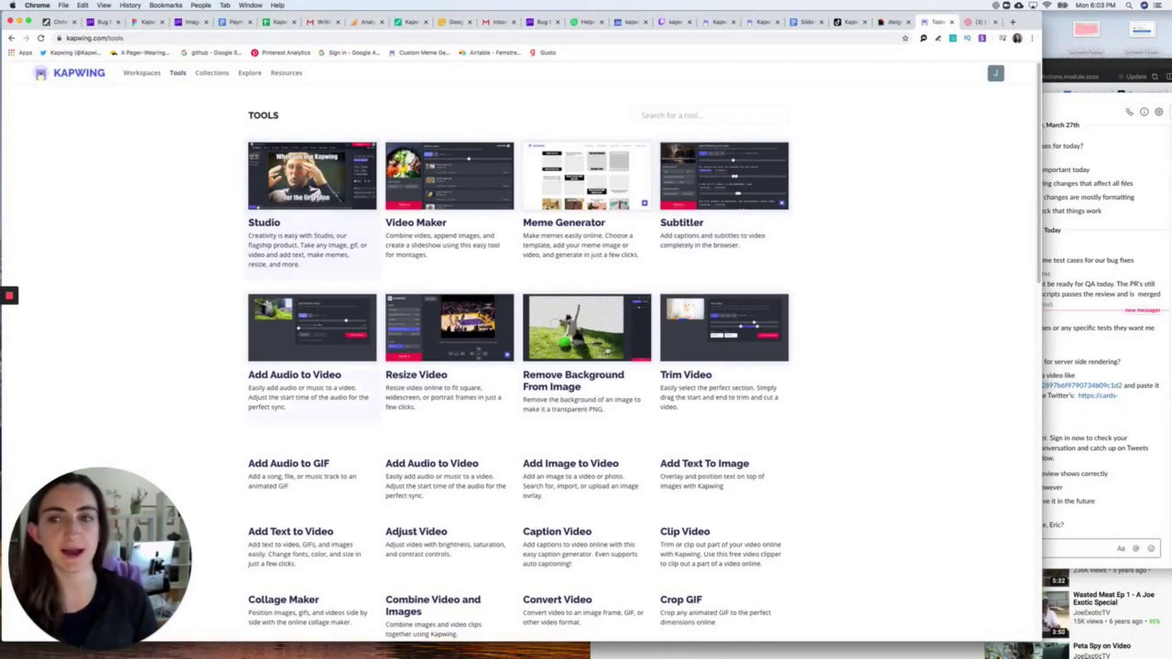
click(750, 115)
text(video)
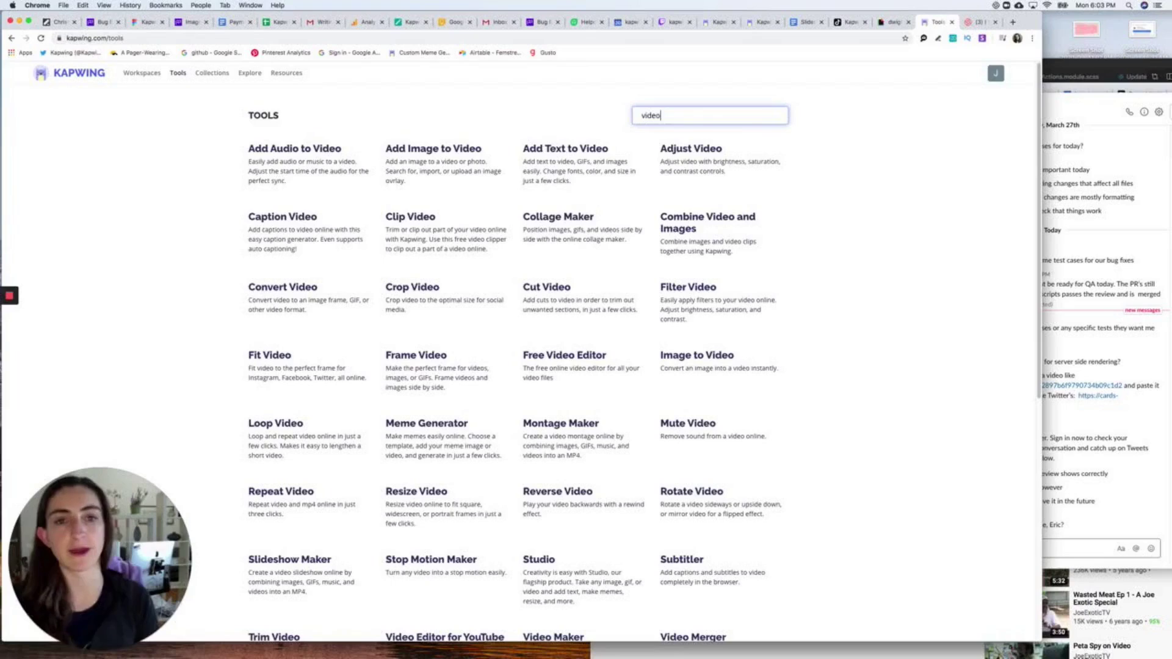
text( maker)
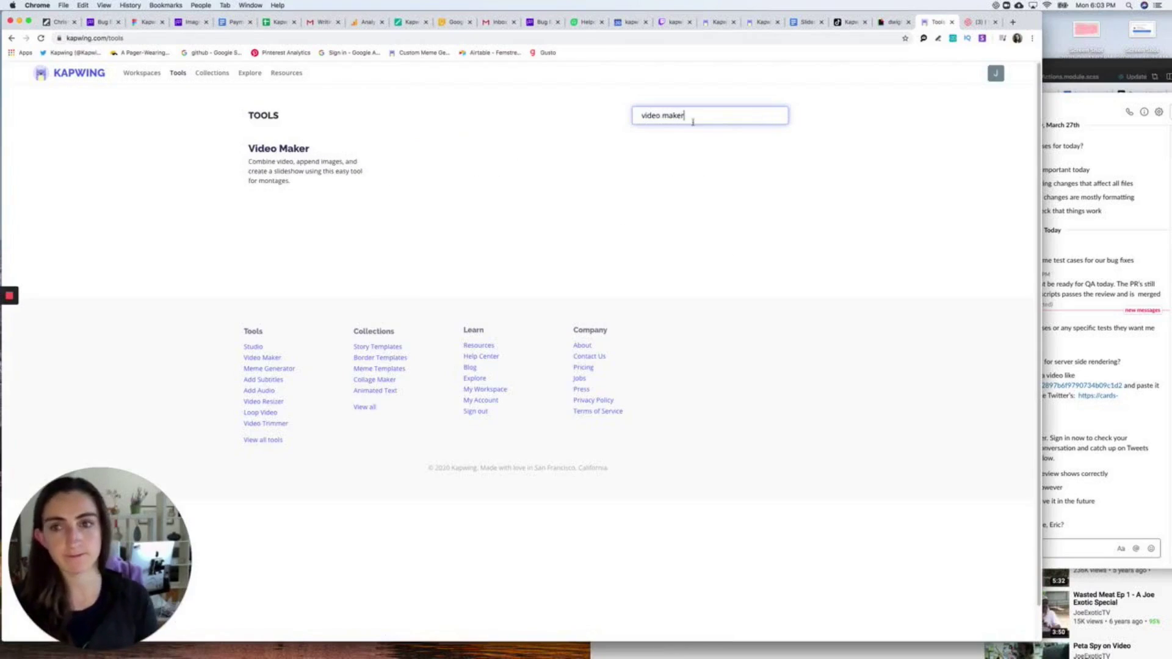
click(281, 167)
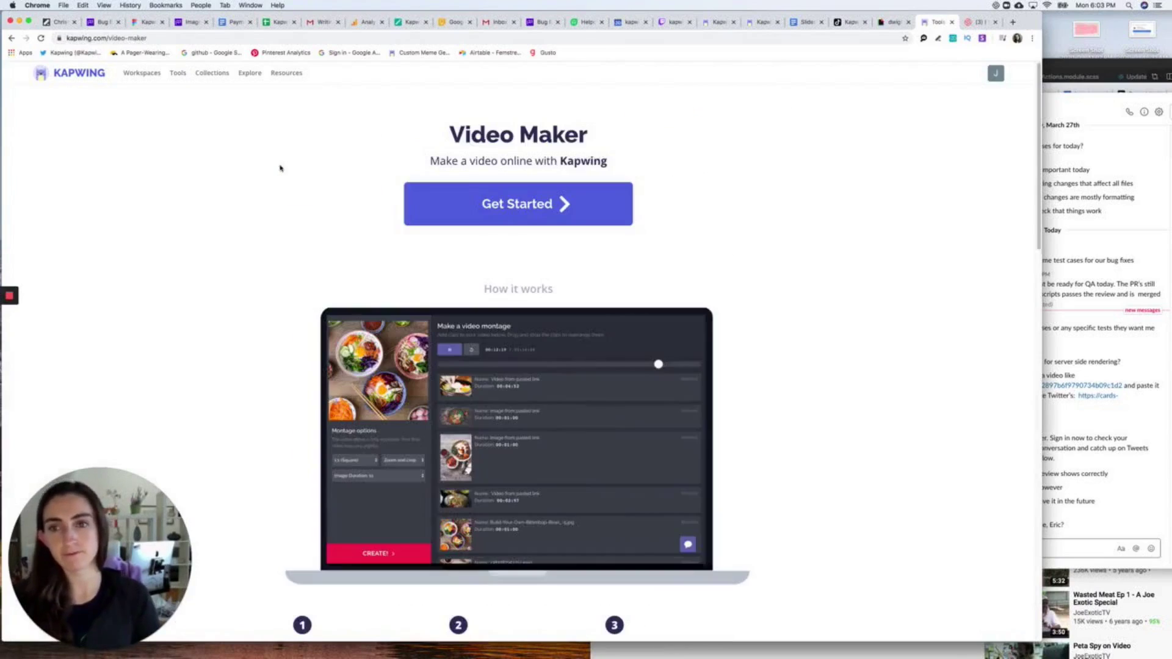
Create a new project from all four 15E home videos, each as its own scene.
click(564, 210)
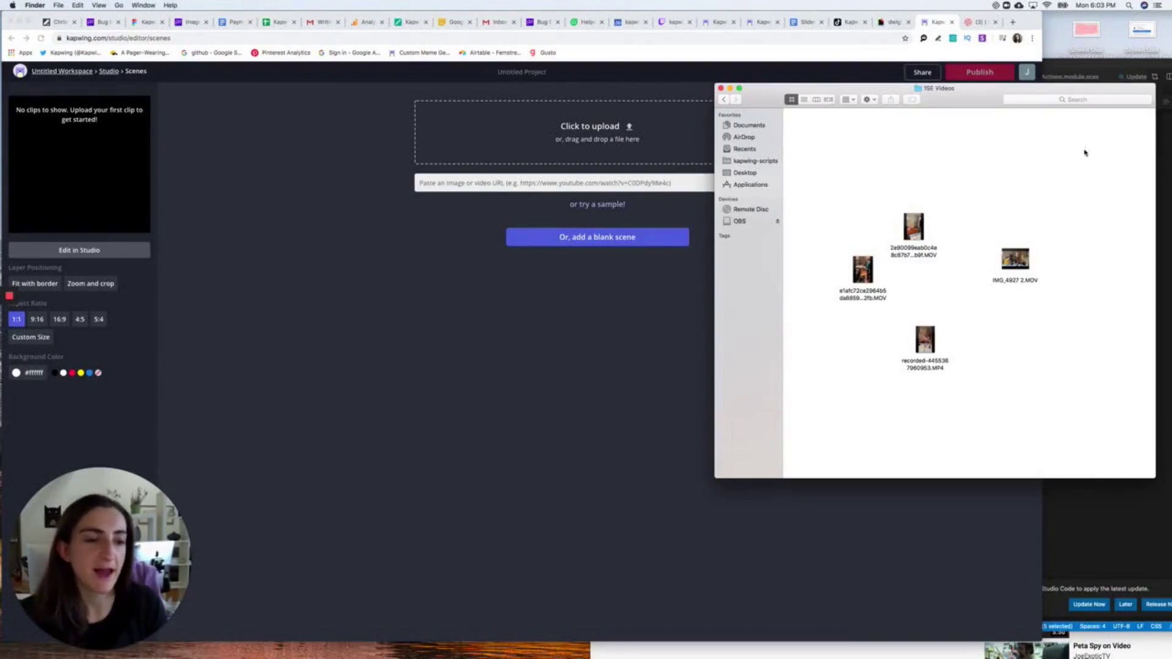
drag(1102, 139, 804, 392)
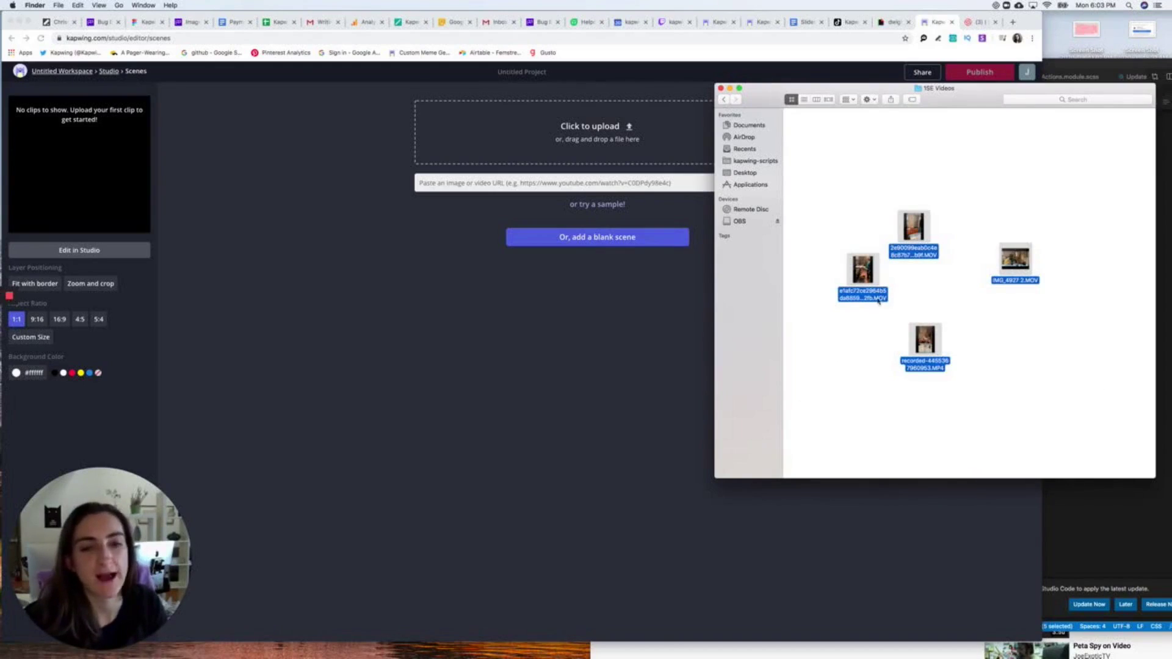
drag(873, 276, 601, 266)
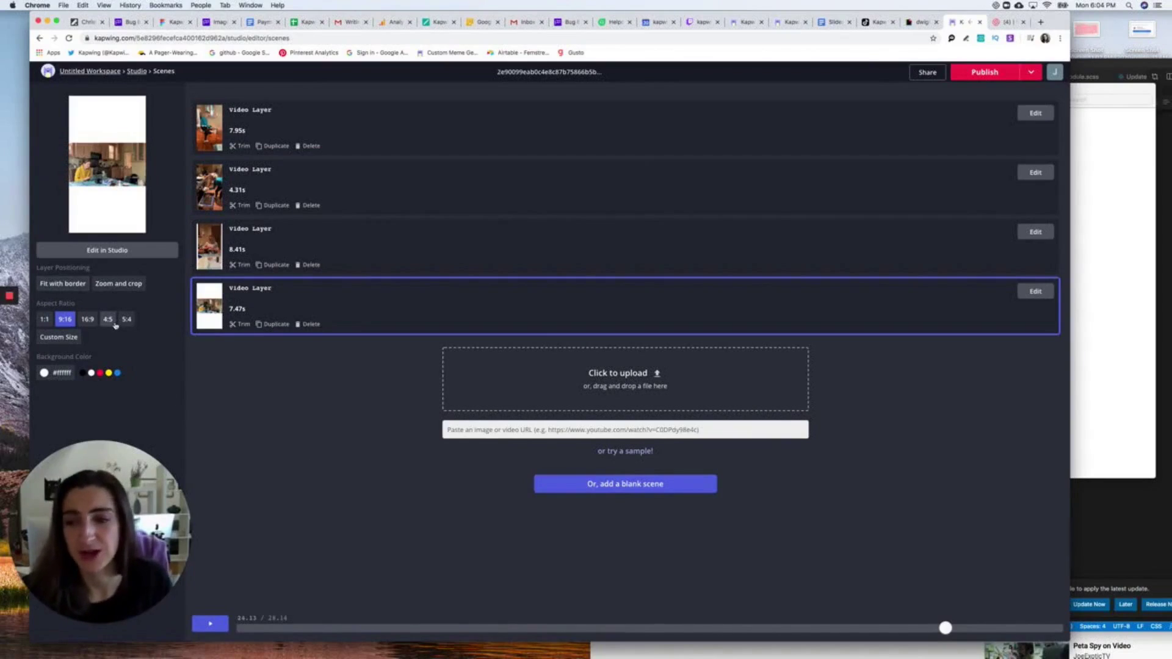
Set the montage to a 5:4 frame with each video fitted inside a border, then preview it.
click(108, 319)
click(127, 319)
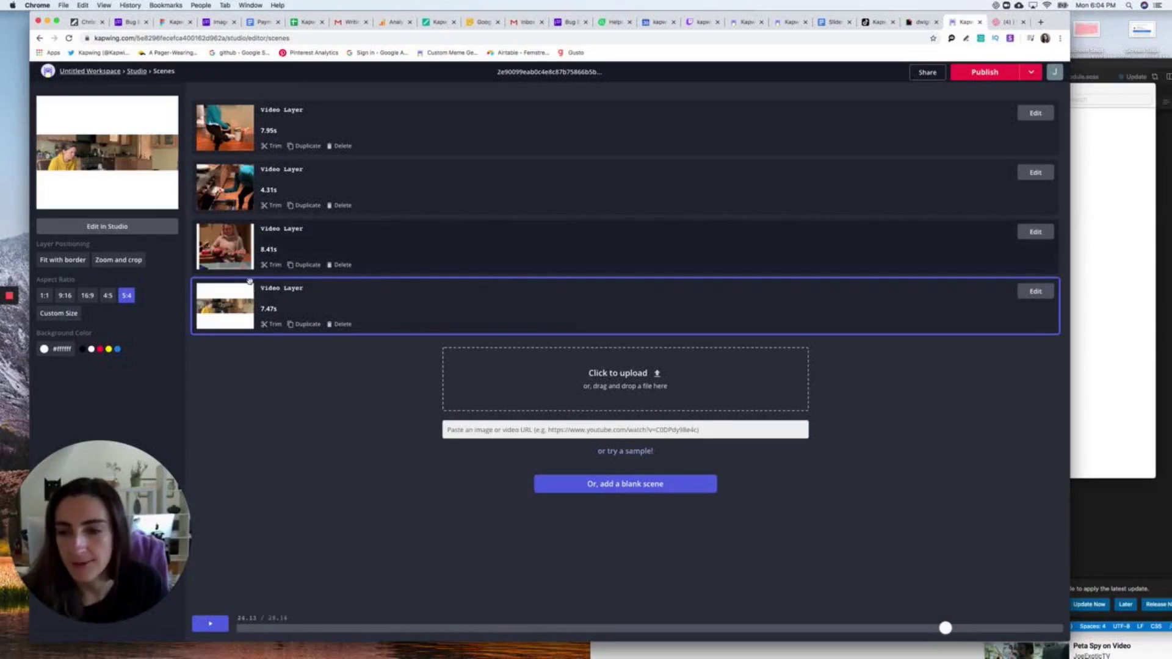
click(75, 267)
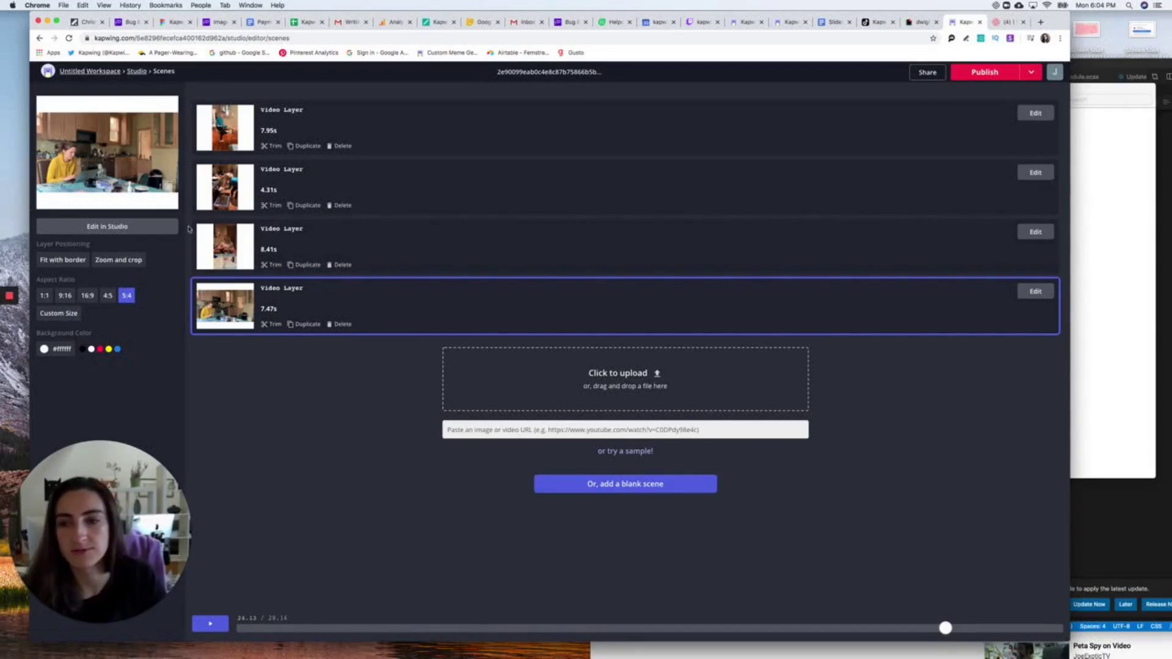
click(209, 623)
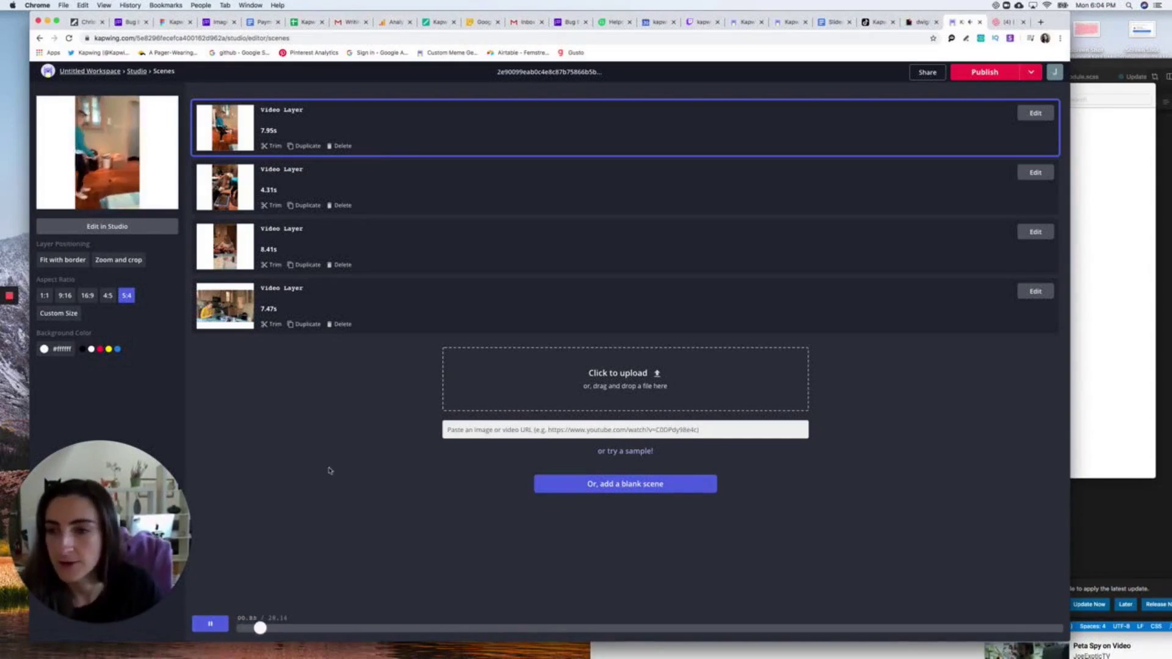
key(space)
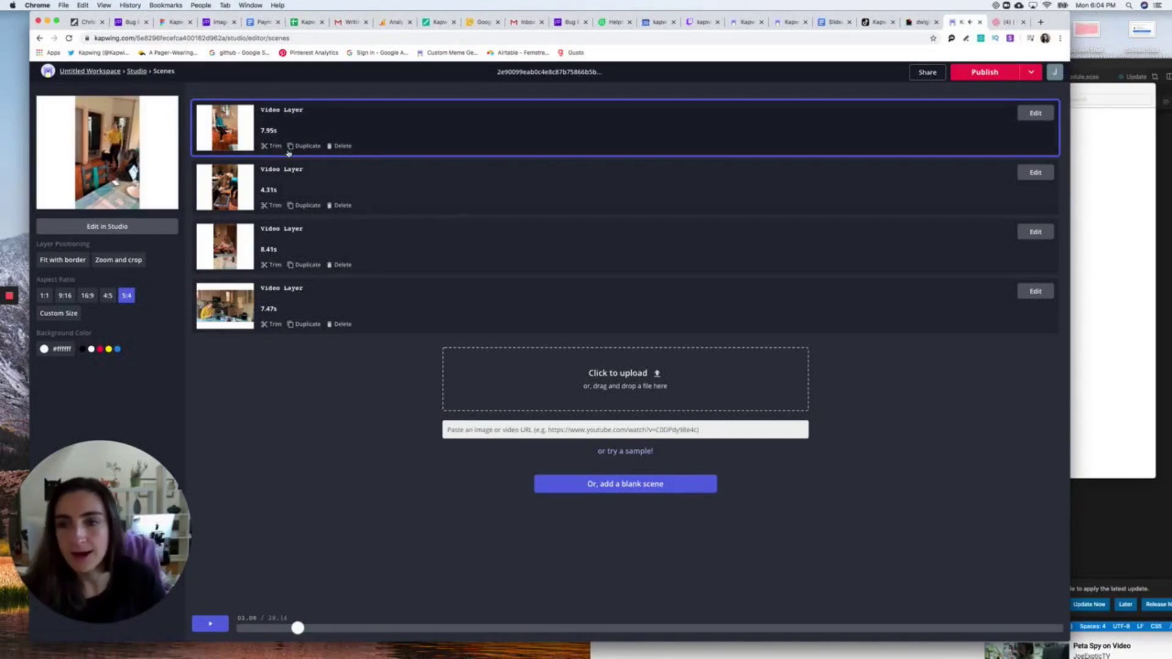
Trim the first clip down to about three seconds.
click(273, 147)
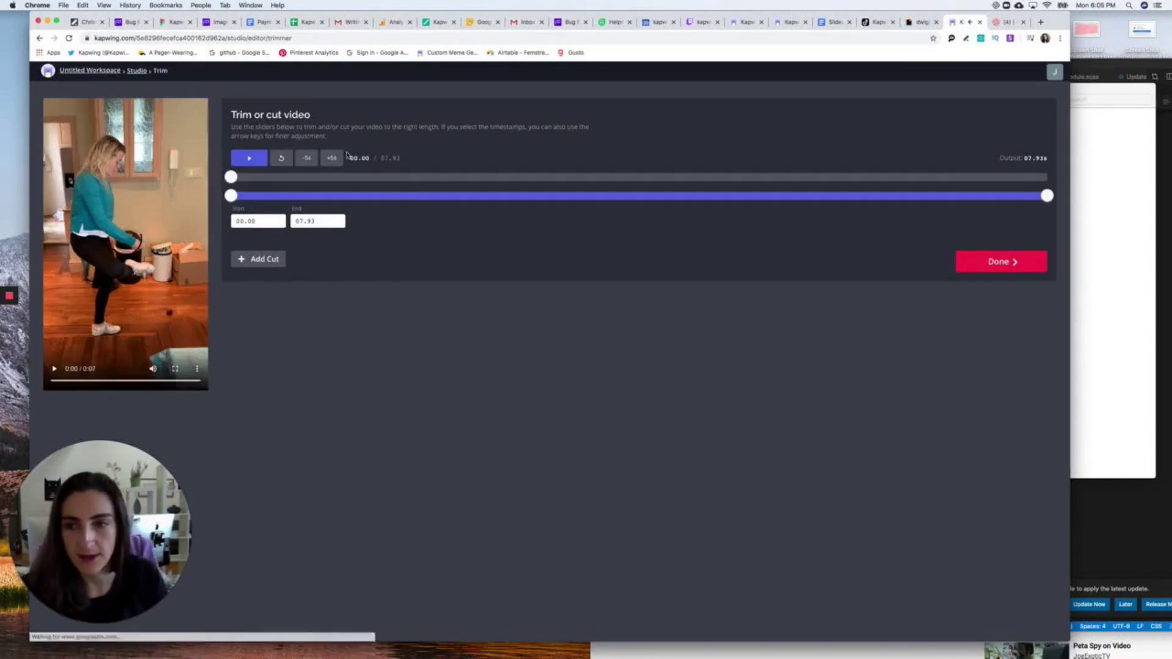
mouse_move(236, 197)
mouse_down()
mouse_move(250, 201)
mouse_move(230, 198)
mouse_up()
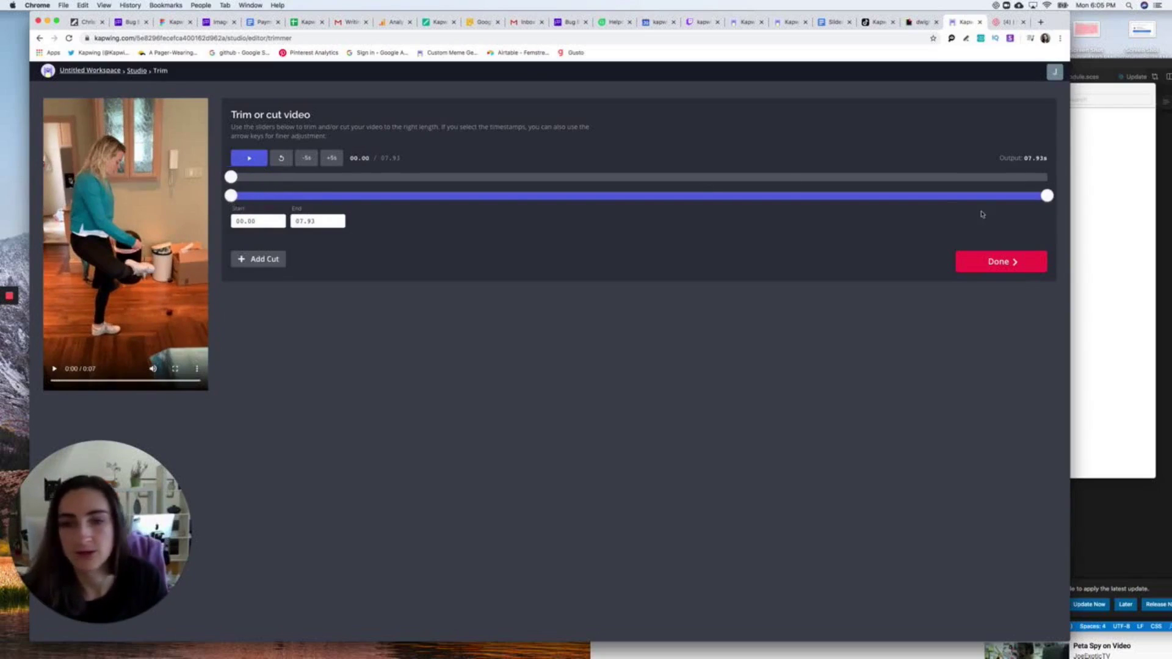
drag(1048, 199, 540, 206)
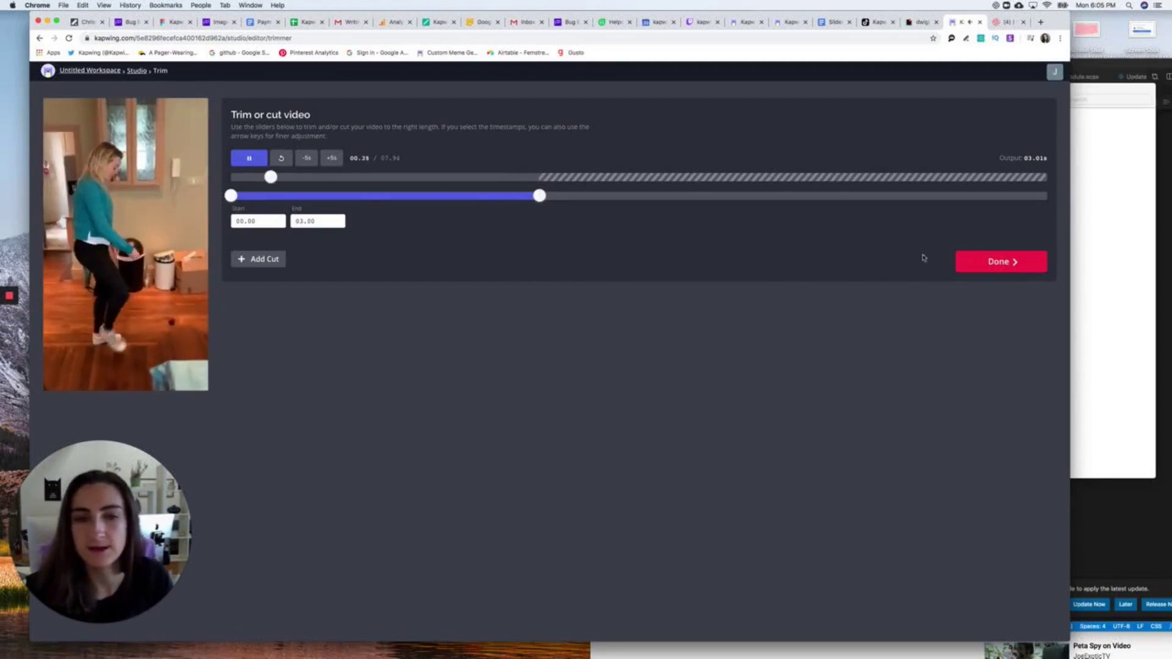
click(1001, 262)
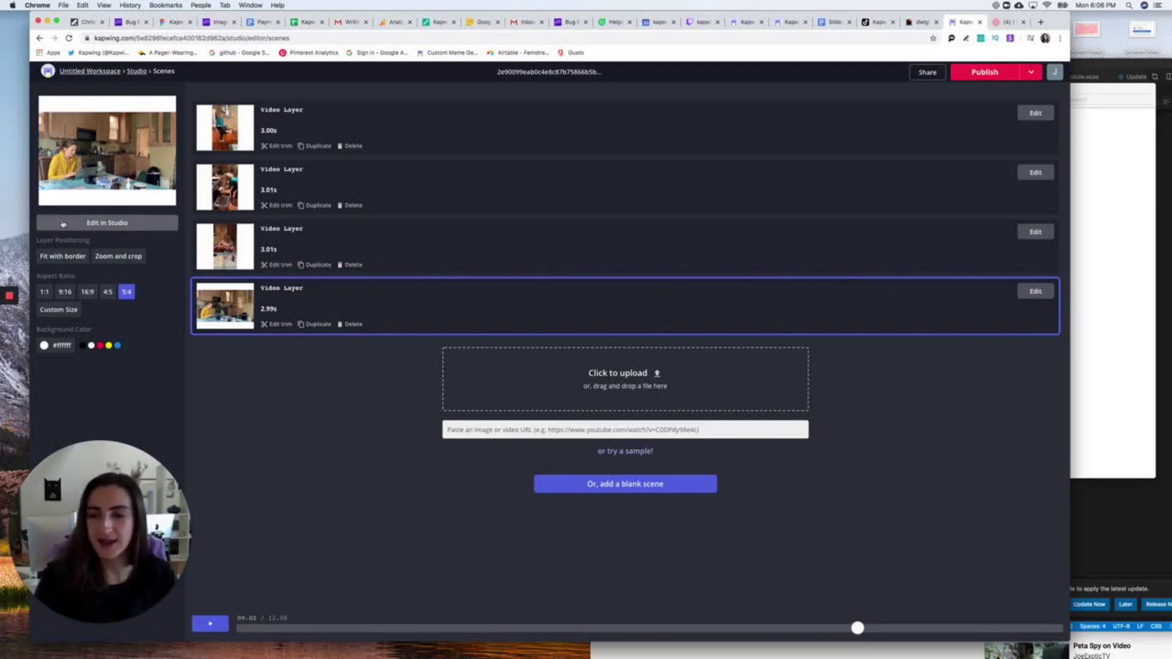
In the studio, add a text layer above the video in Permanent Marker font.
click(129, 223)
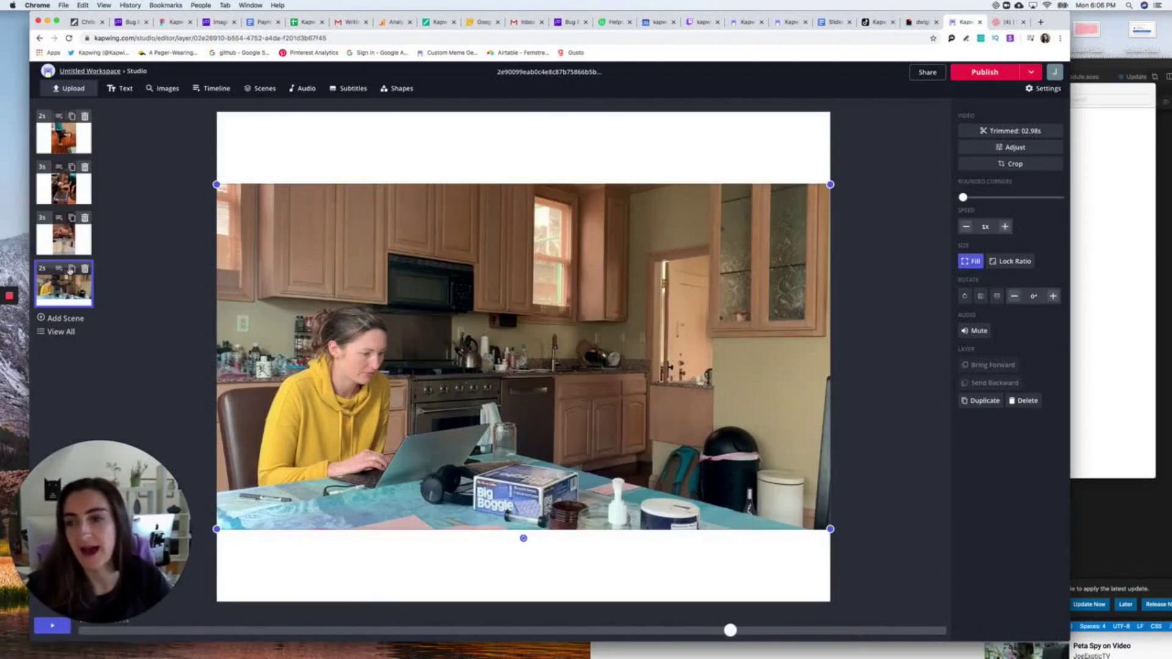
click(120, 89)
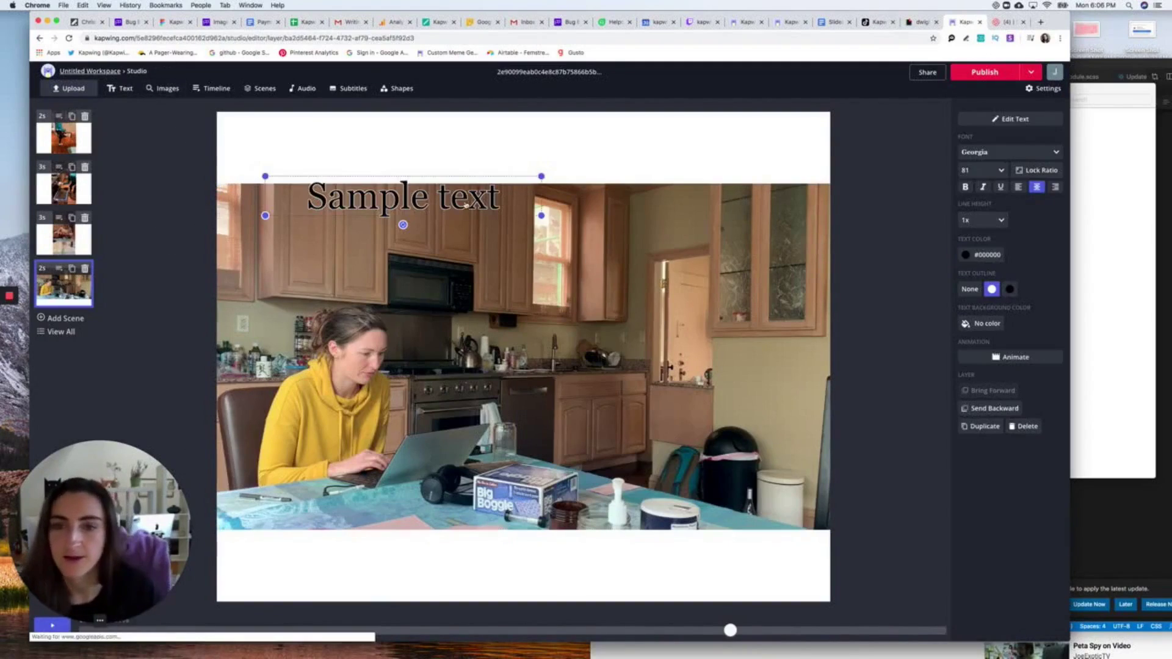
drag(455, 195, 423, 149)
click(1031, 152)
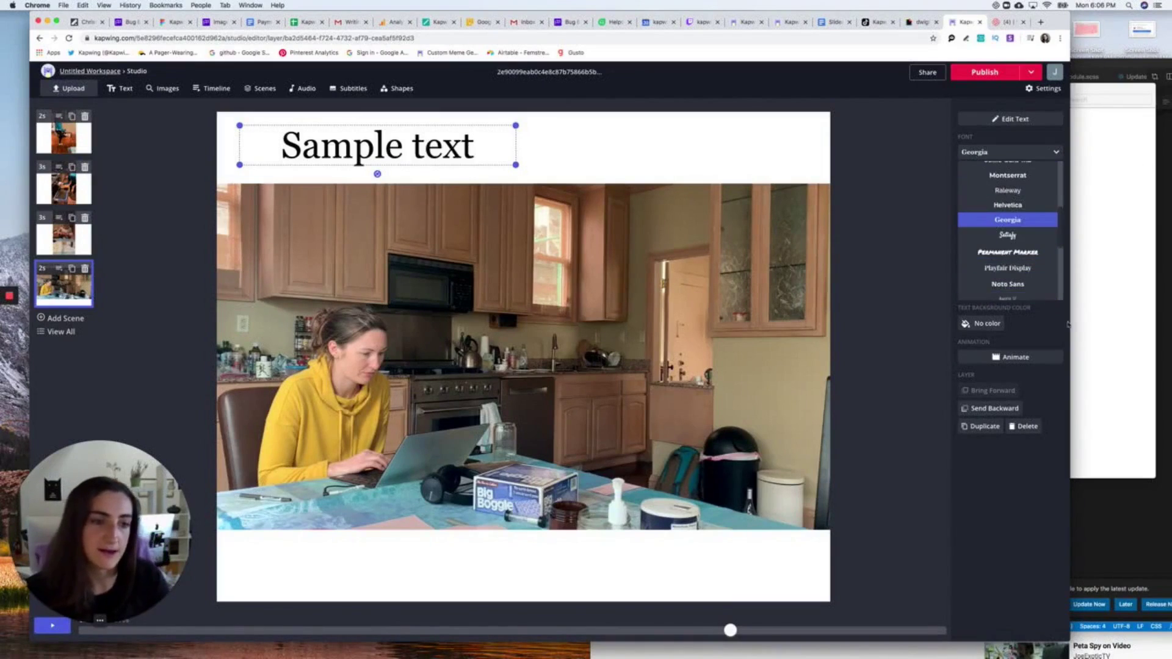
click(1008, 252)
Change the caption to 'Working' and set its size to 100.
double_click(457, 160)
right_click(458, 160)
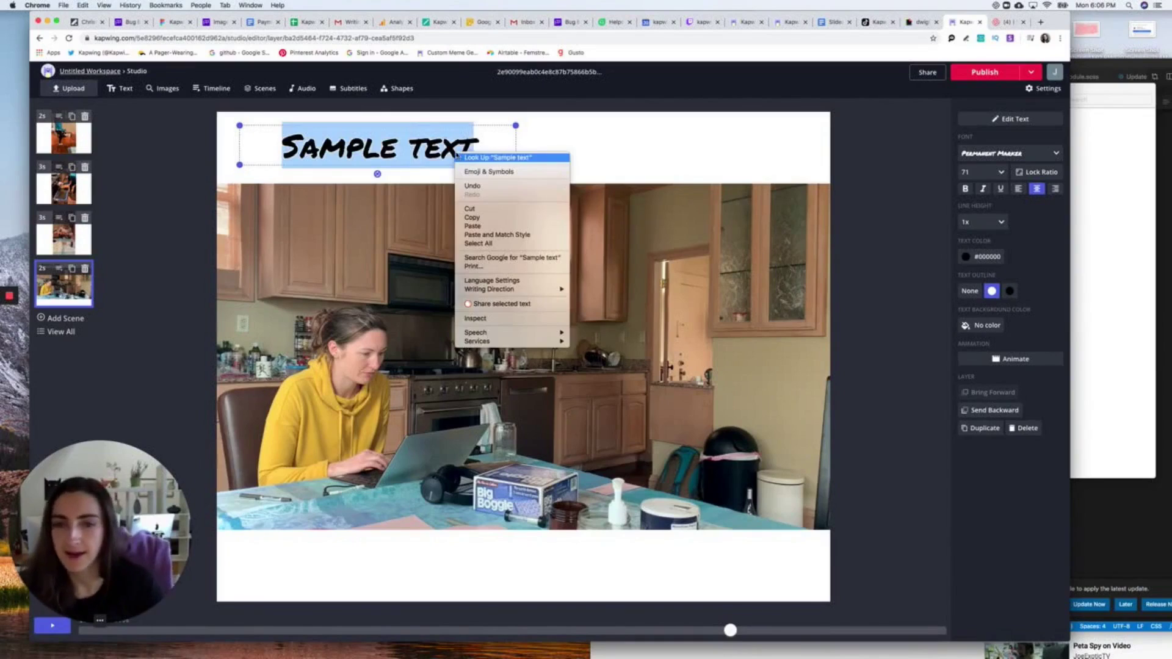
click(400, 141)
text(Working)
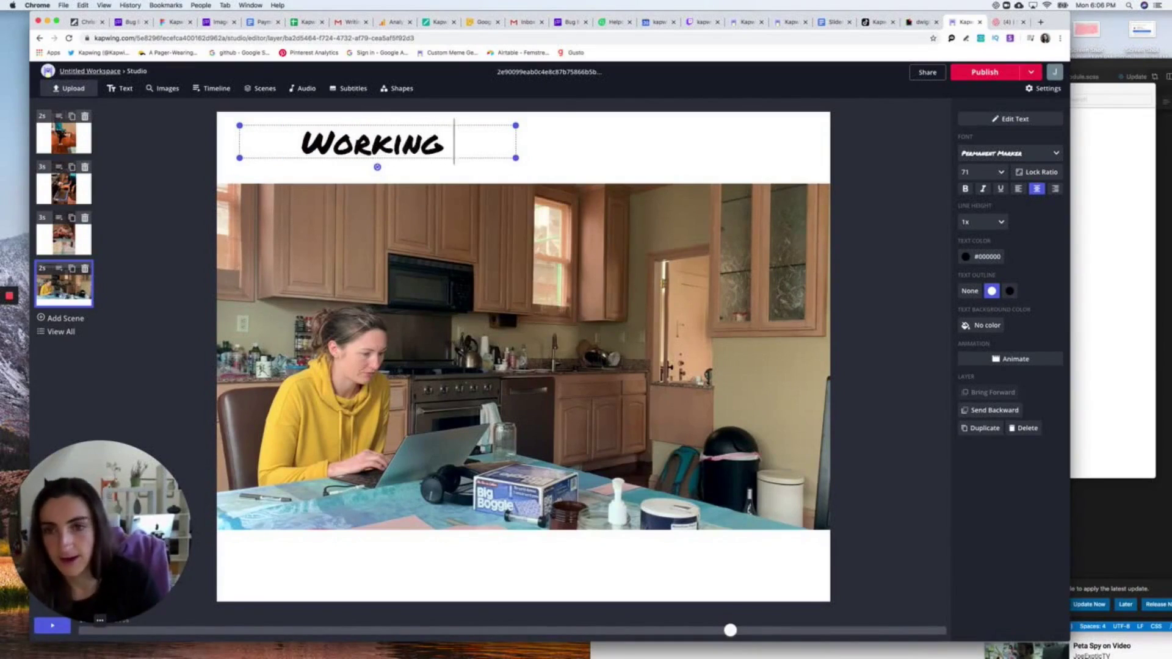
click(382, 172)
click(454, 164)
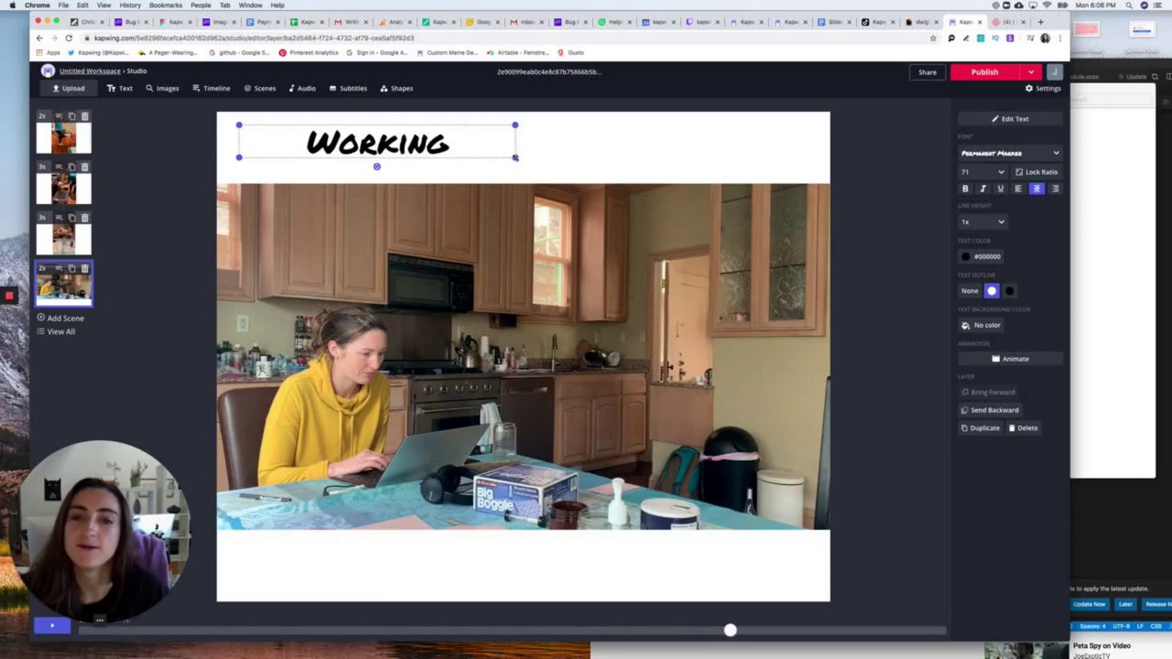
drag(516, 157, 574, 171)
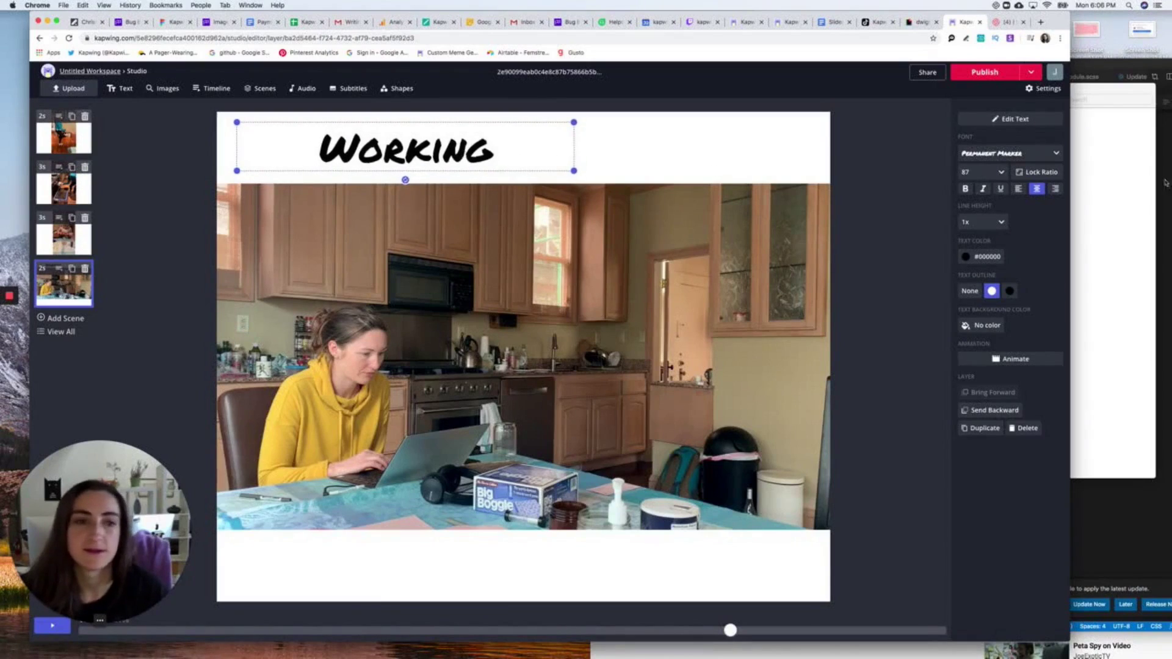
click(983, 171)
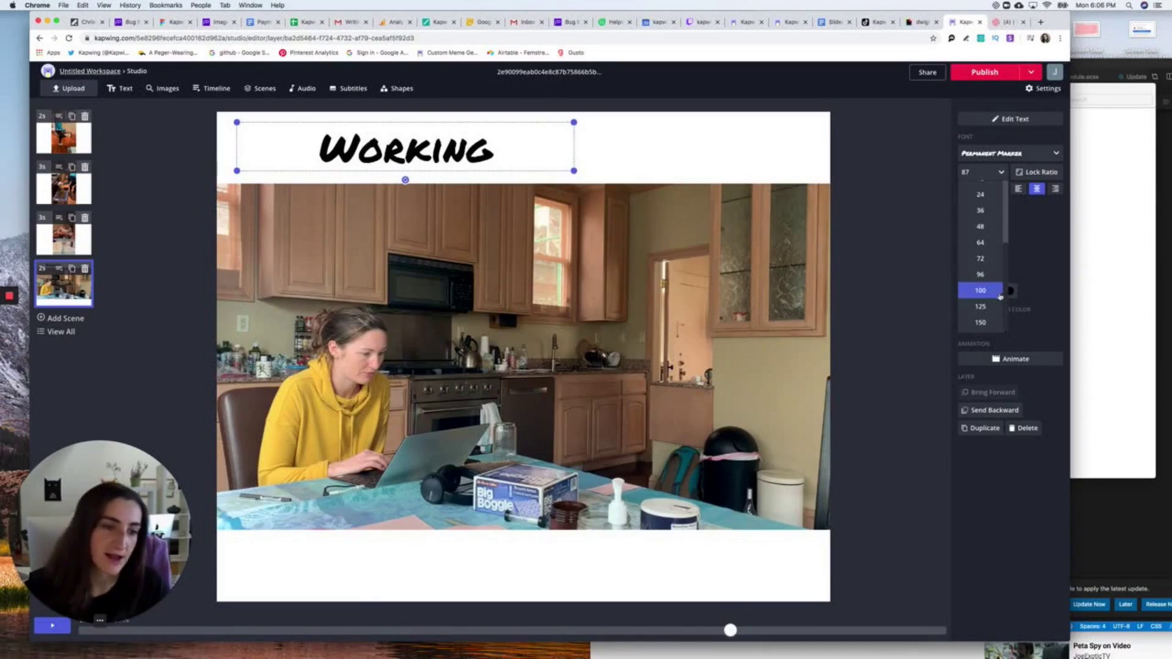
click(981, 291)
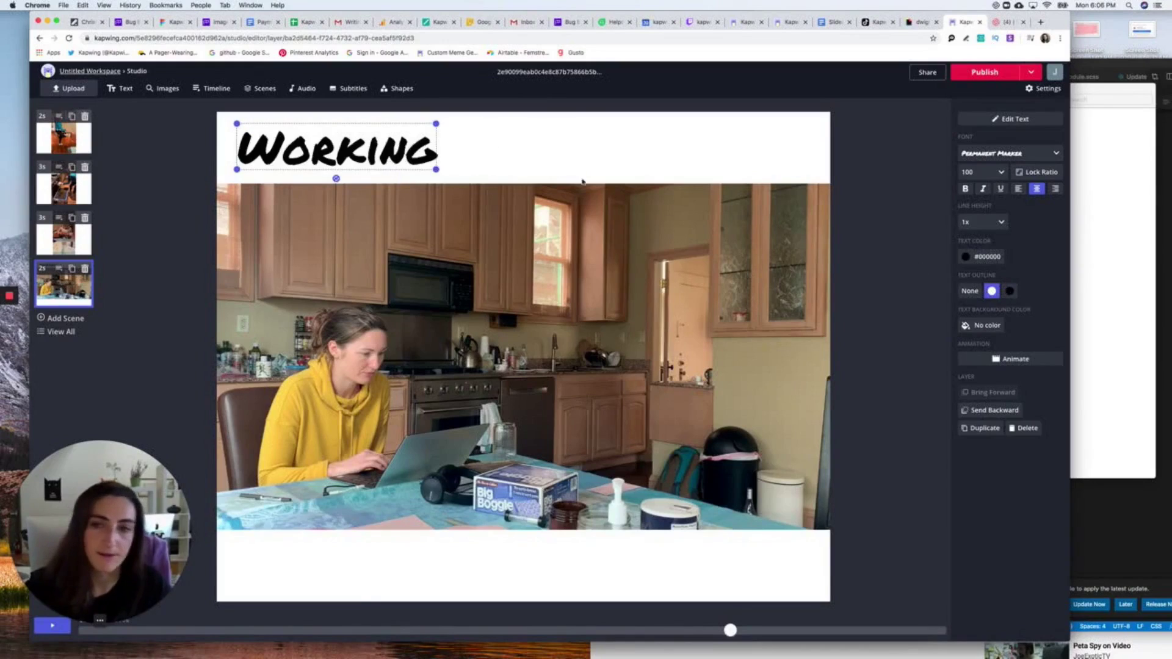
click(469, 173)
click(46, 251)
Set the ukulele scene's caption to 'UKELE' at size 100.
click(336, 166)
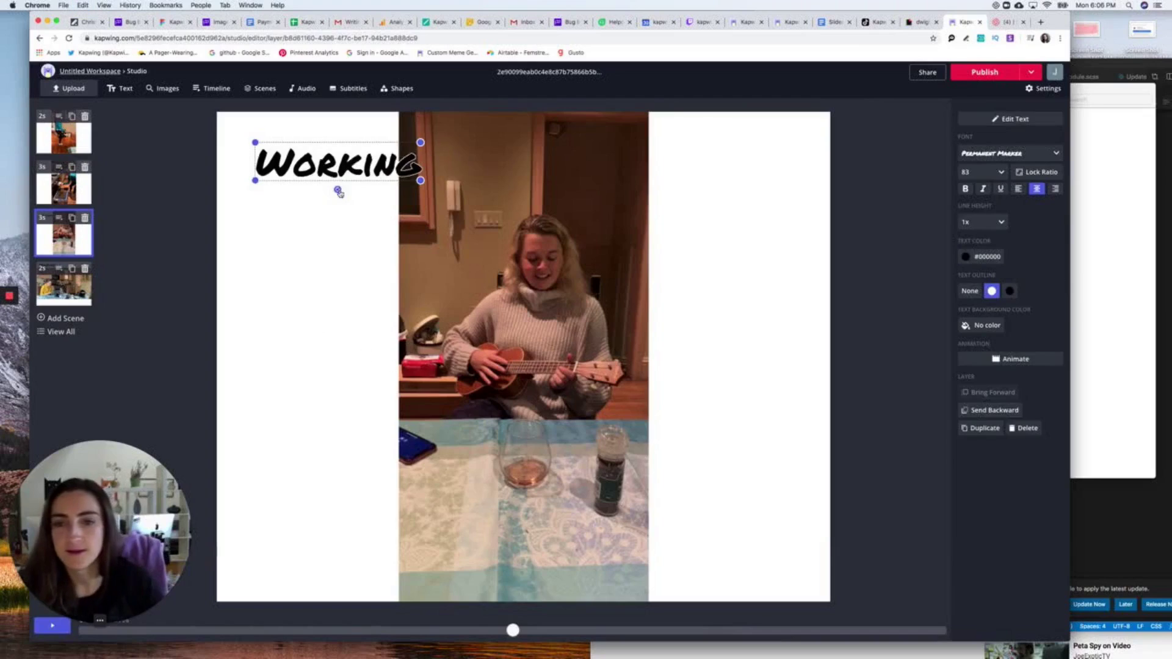
click(982, 171)
scroll(980, 305, down, 2)
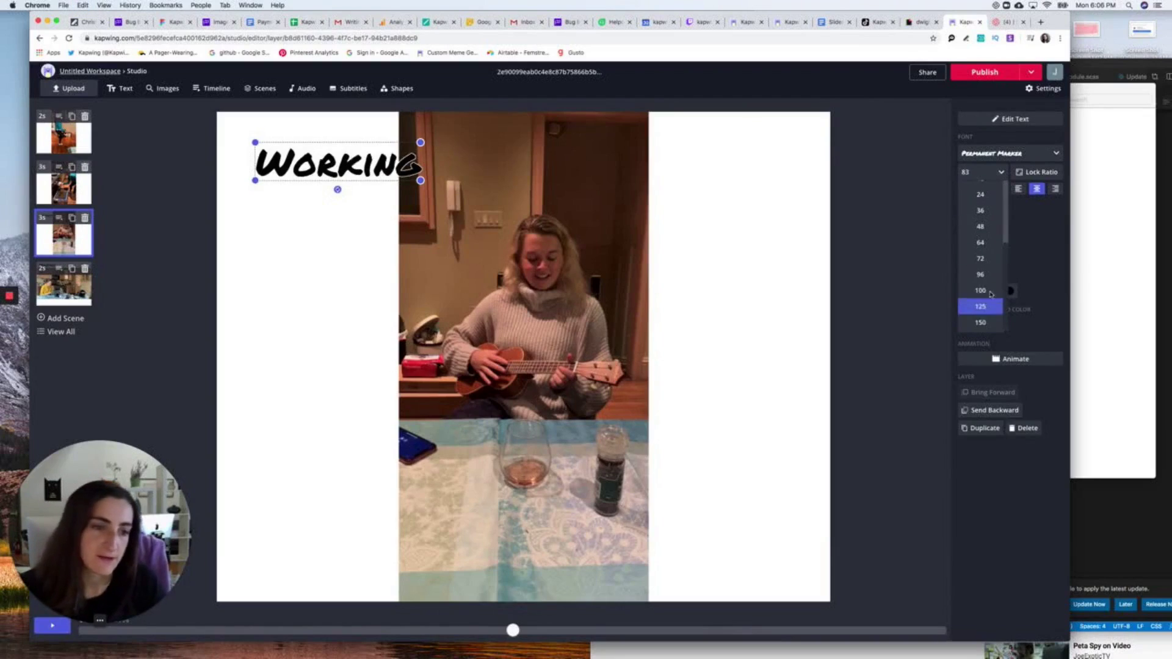
click(980, 302)
double_click(303, 154)
text(U)
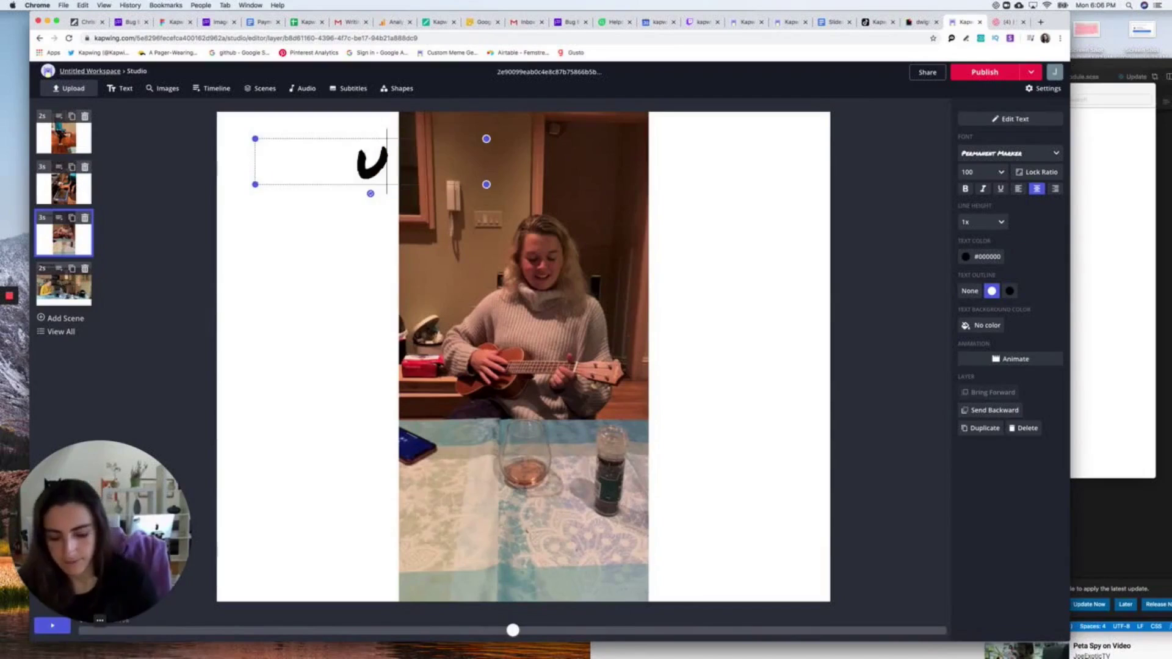
text(KELE)
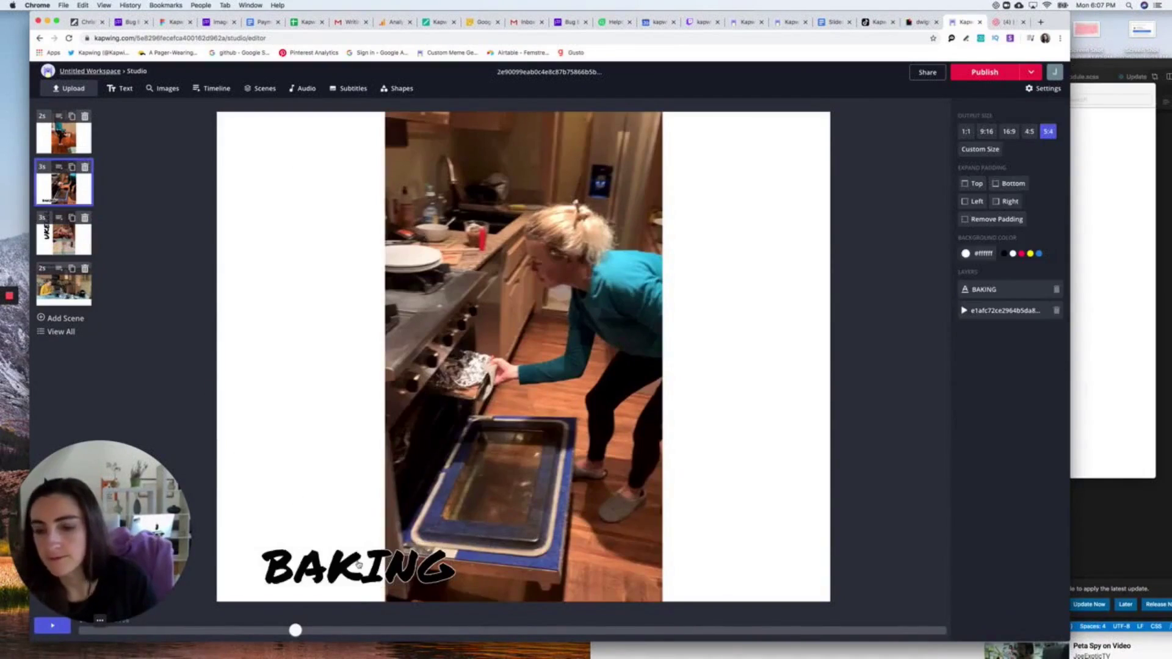
Change the BAKING caption to 'COOKING' and copy it.
click(359, 564)
double_click(359, 564)
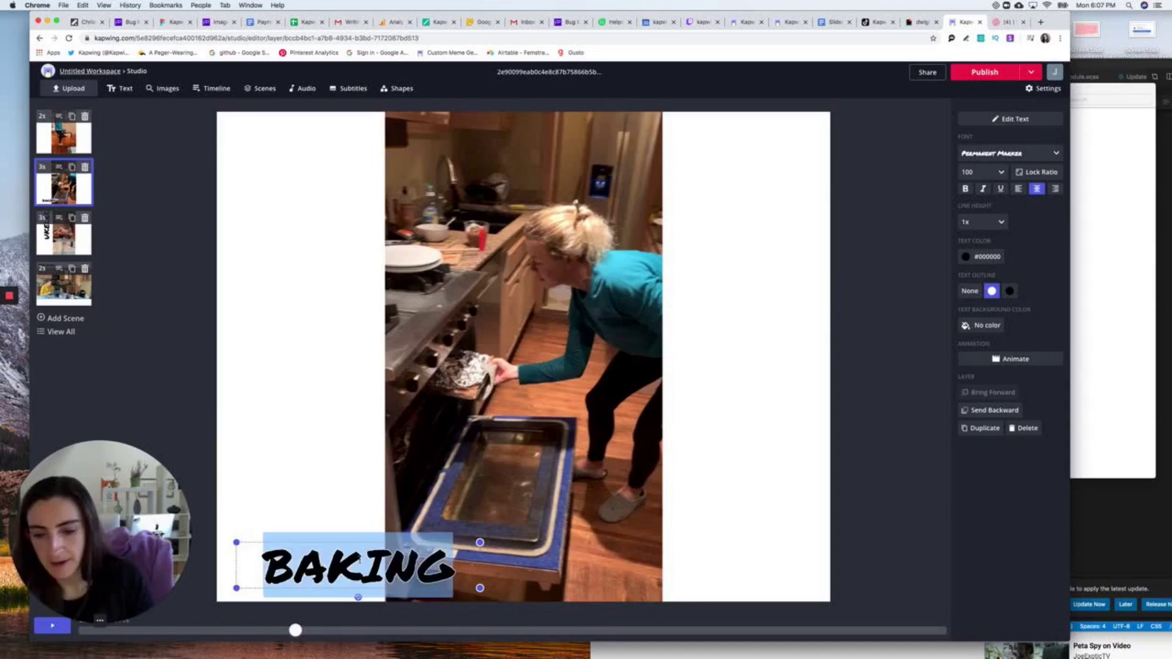
text(COOKING)
click(260, 327)
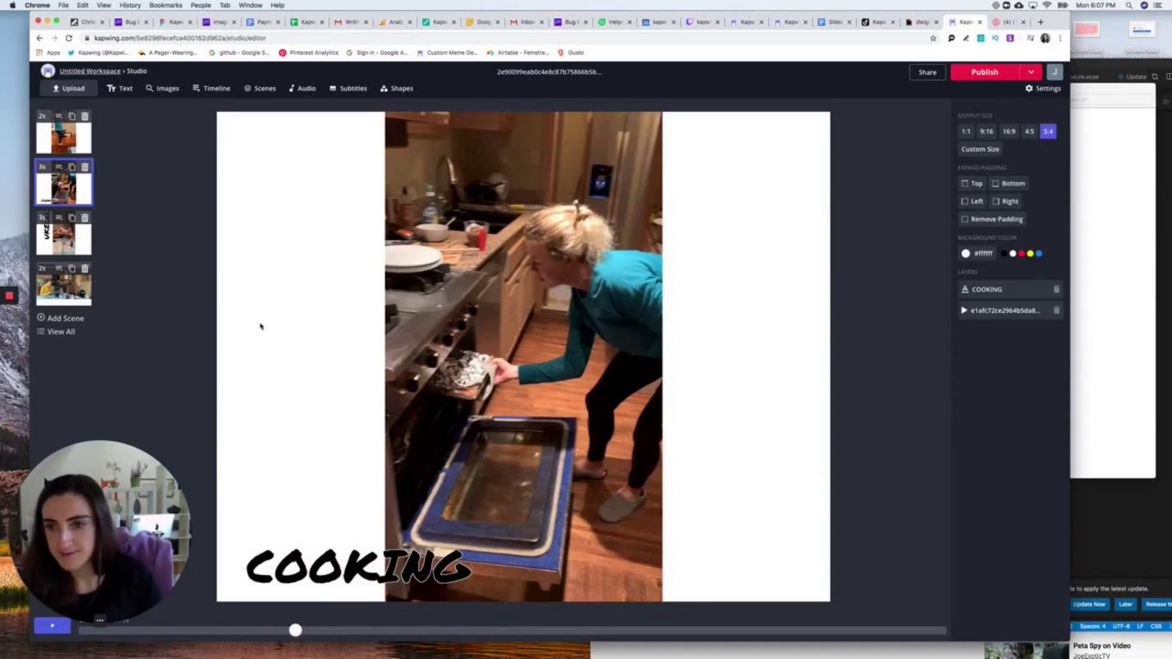
key(super+z)
Paste the caption into the first scene as 'HACKY SACK' at size 100, top-right.
click(60, 141)
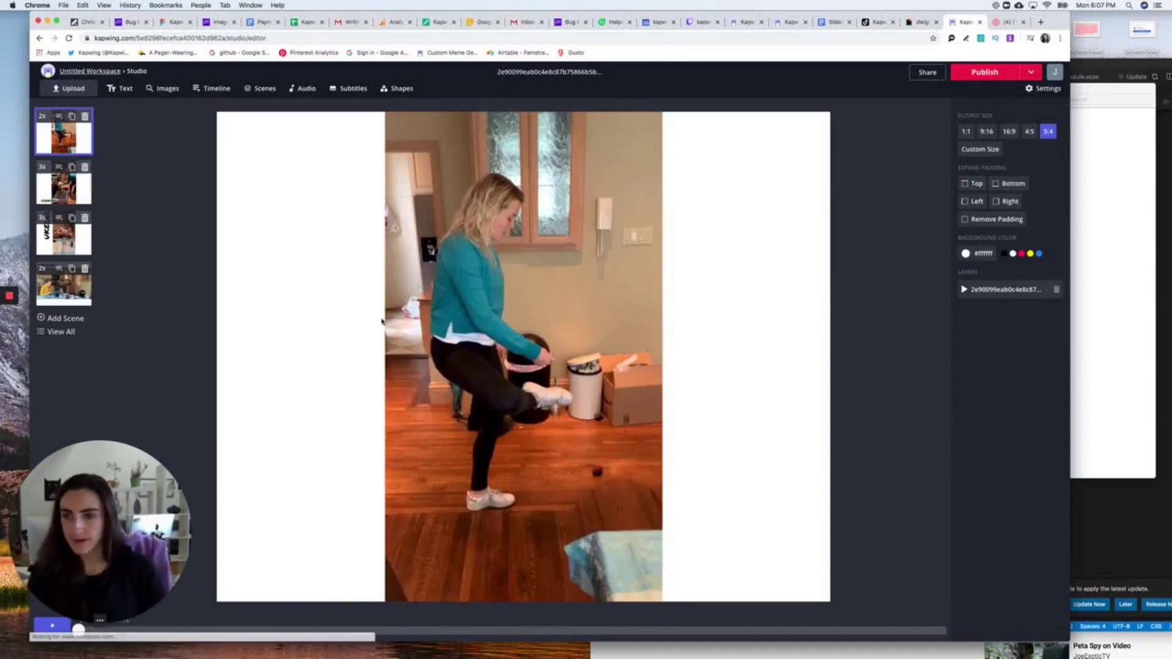
key(super+v)
drag(379, 592, 377, 555)
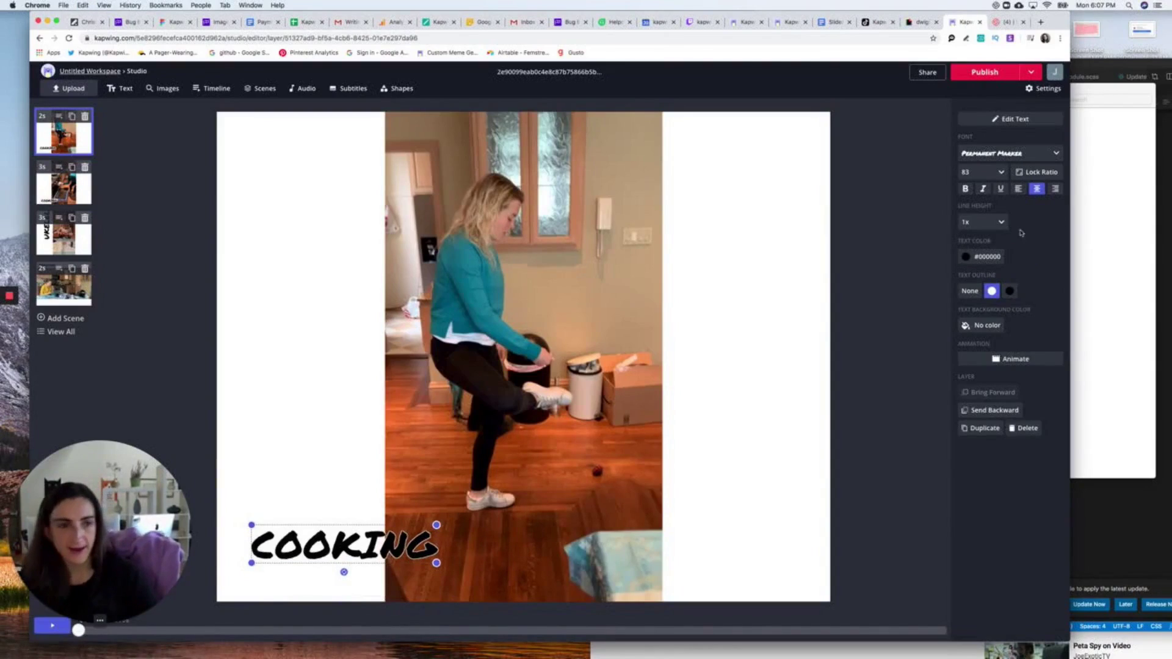
click(981, 171)
scroll(970, 305, down, 2)
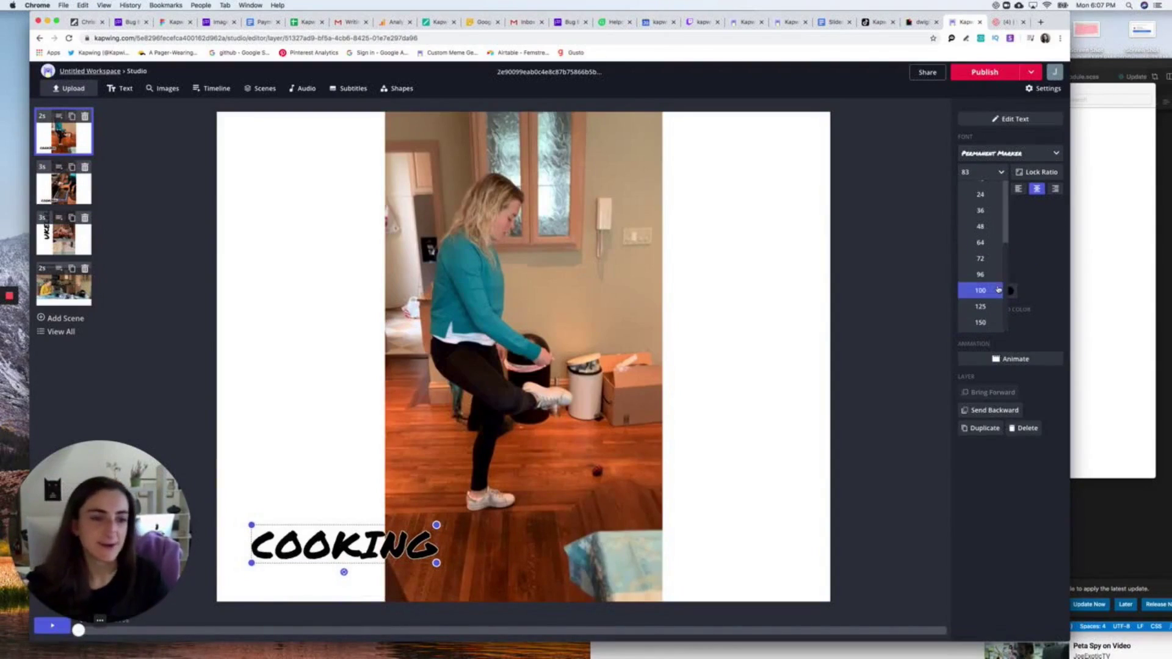
click(978, 291)
double_click(384, 540)
text(HAC)
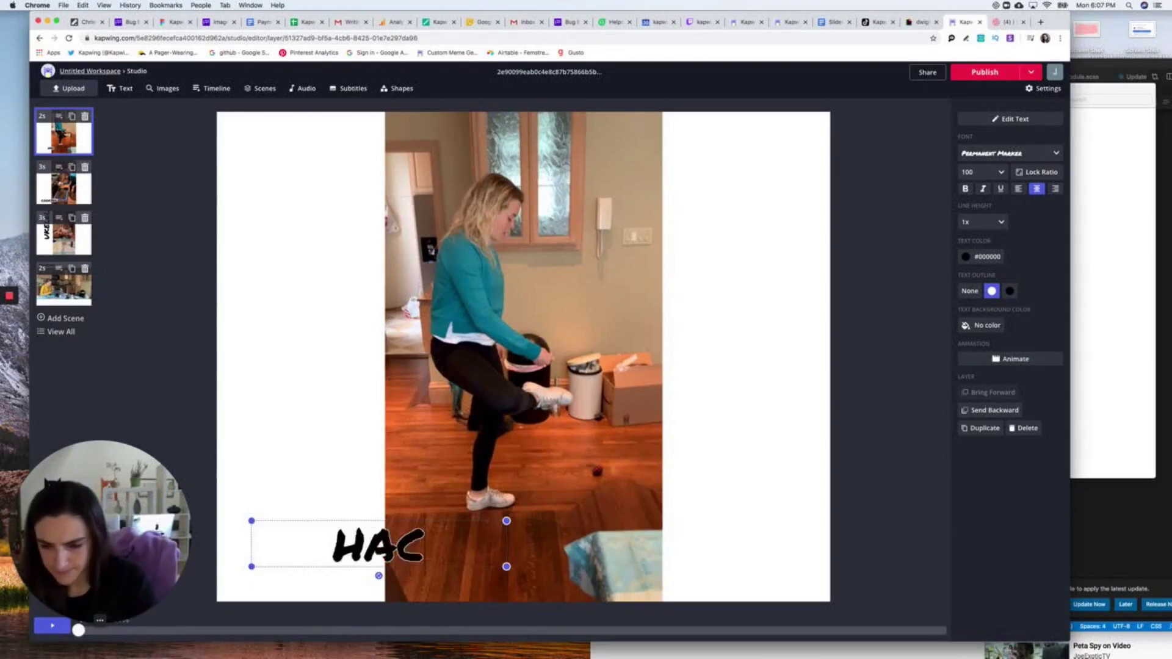
text(KY SACK)
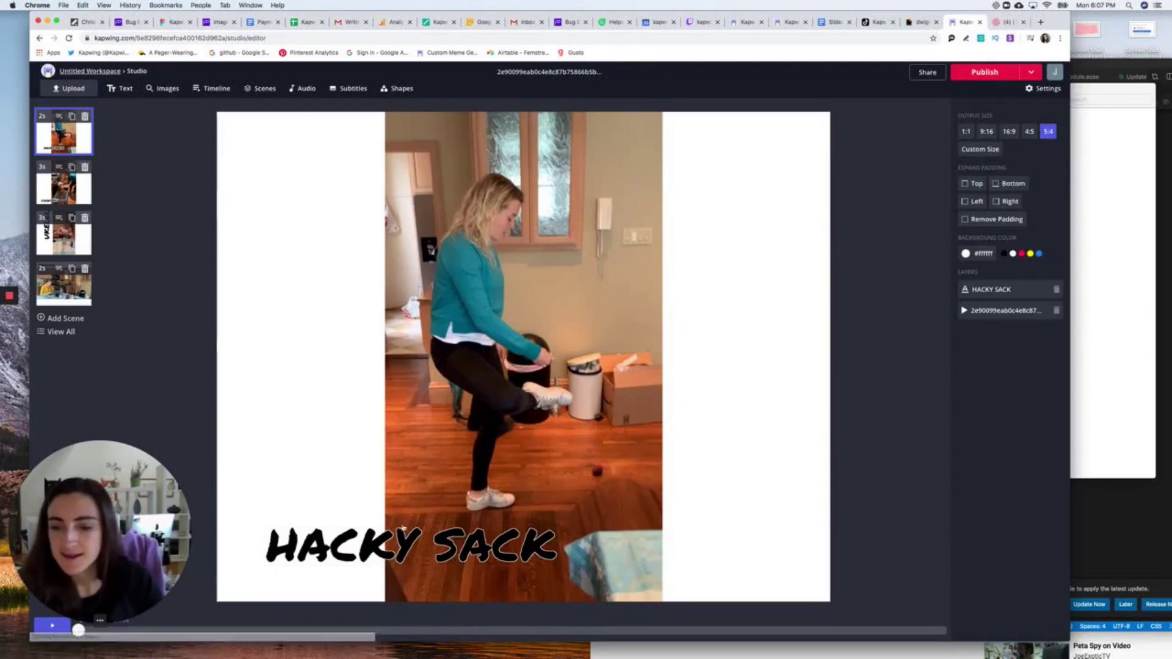
drag(422, 562, 681, 164)
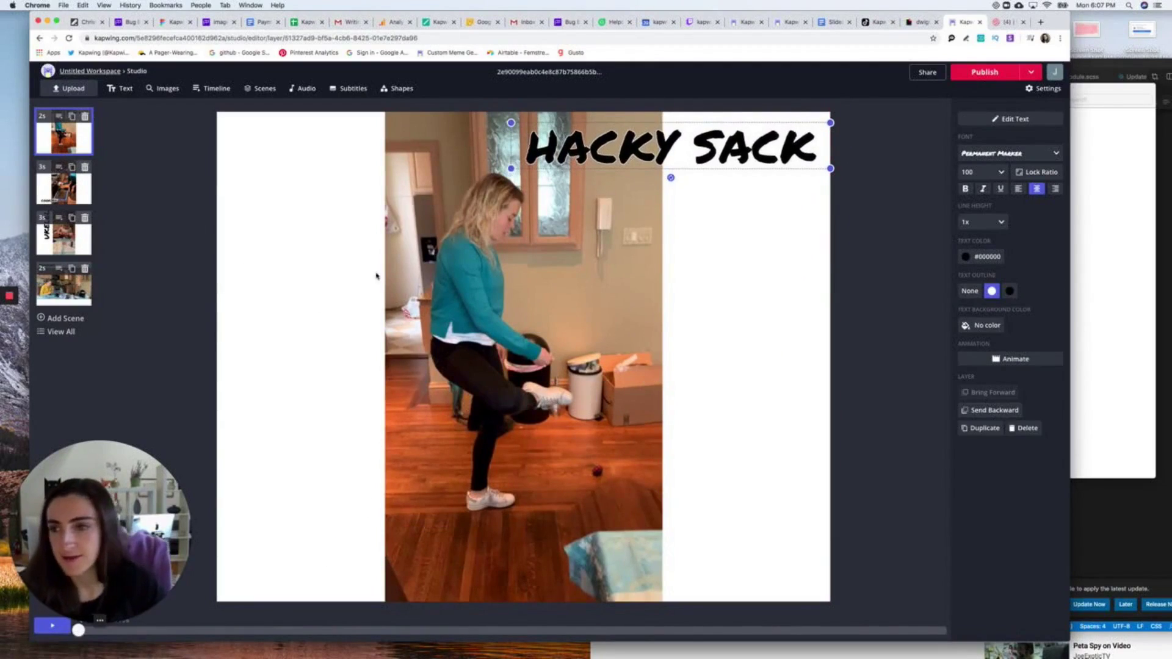
click(561, 73)
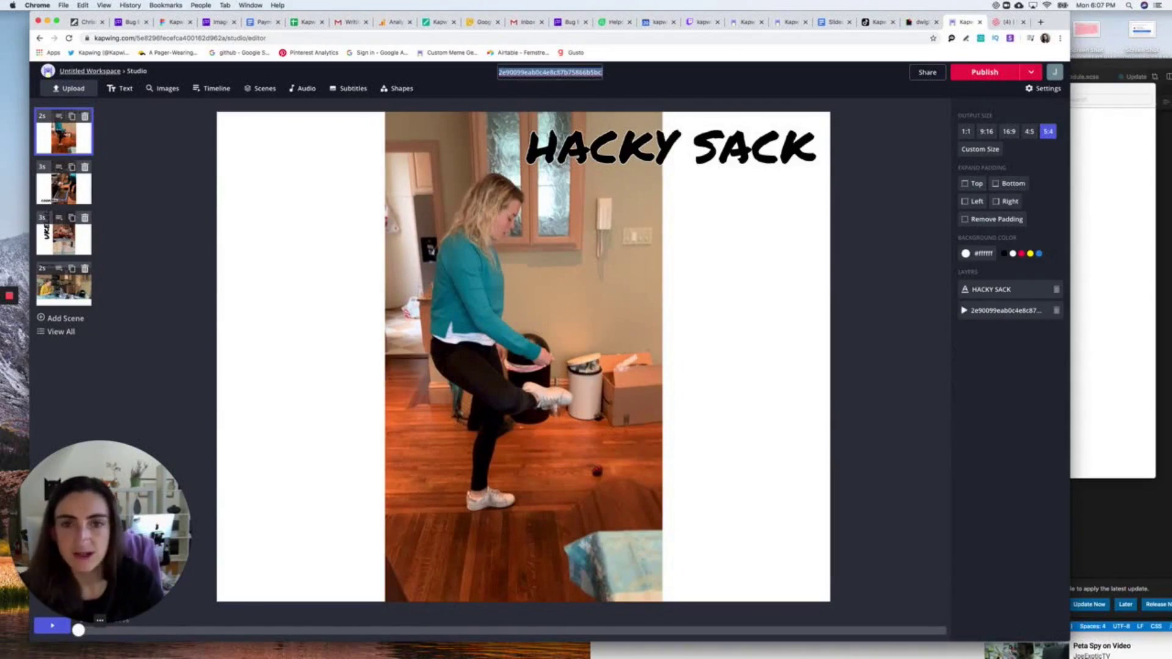
Rename the project 'Quarantine 15E' and add a 2-second blank scene at the start.
text(Quarantine)
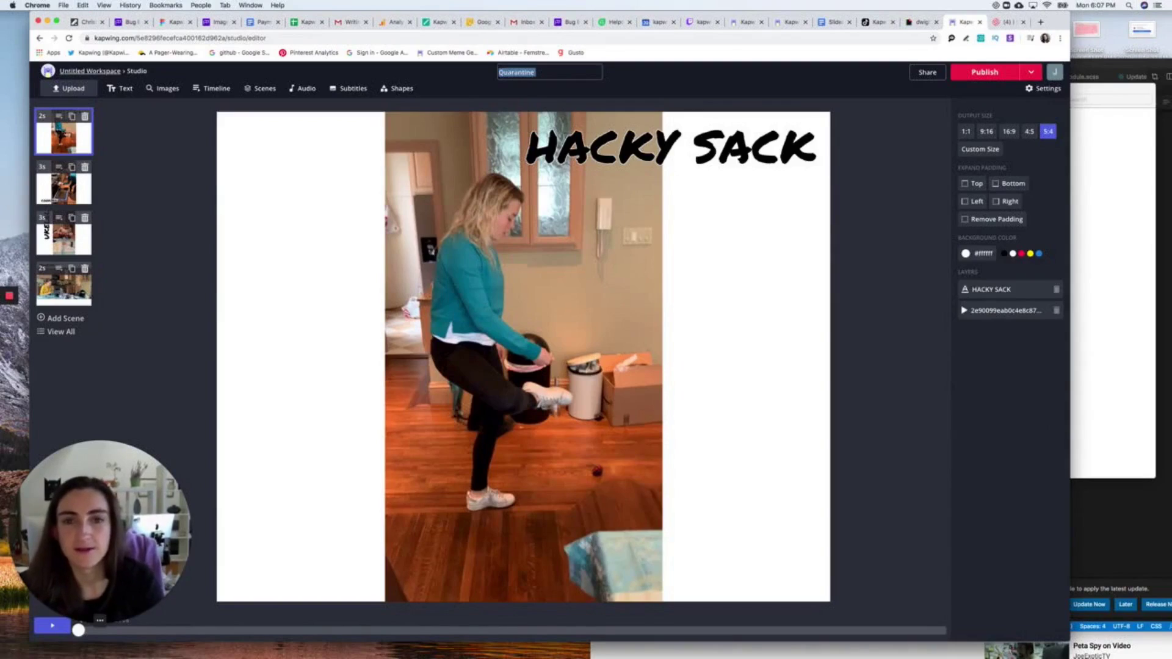
text( 15E)
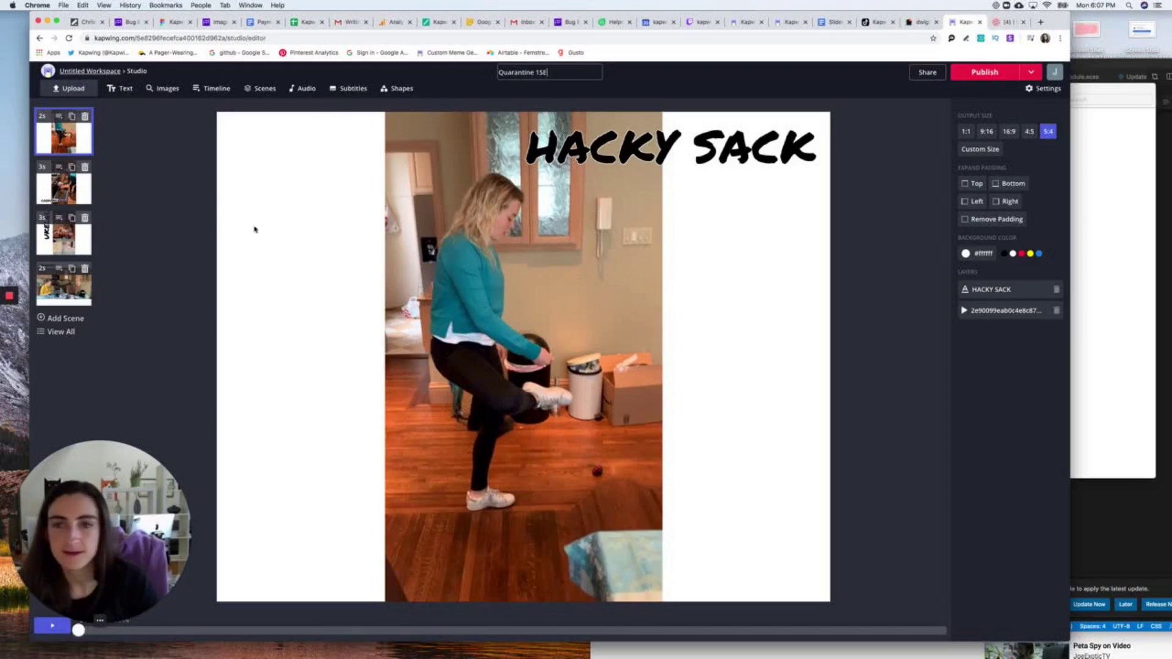
click(151, 137)
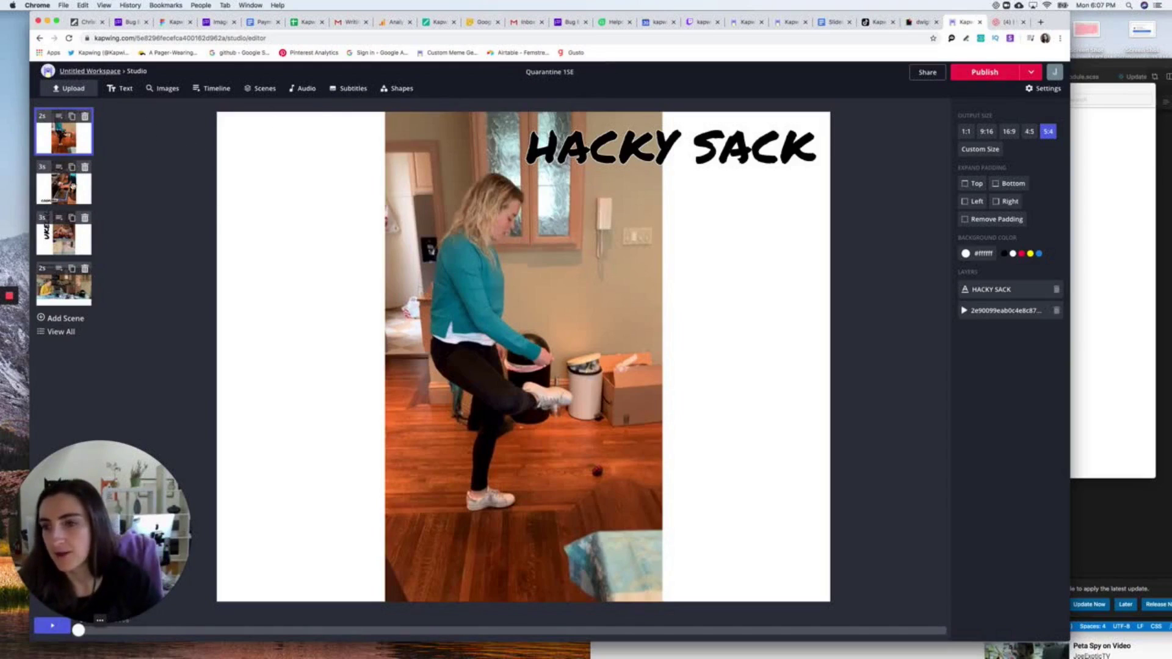
click(63, 318)
drag(57, 346, 63, 131)
click(58, 116)
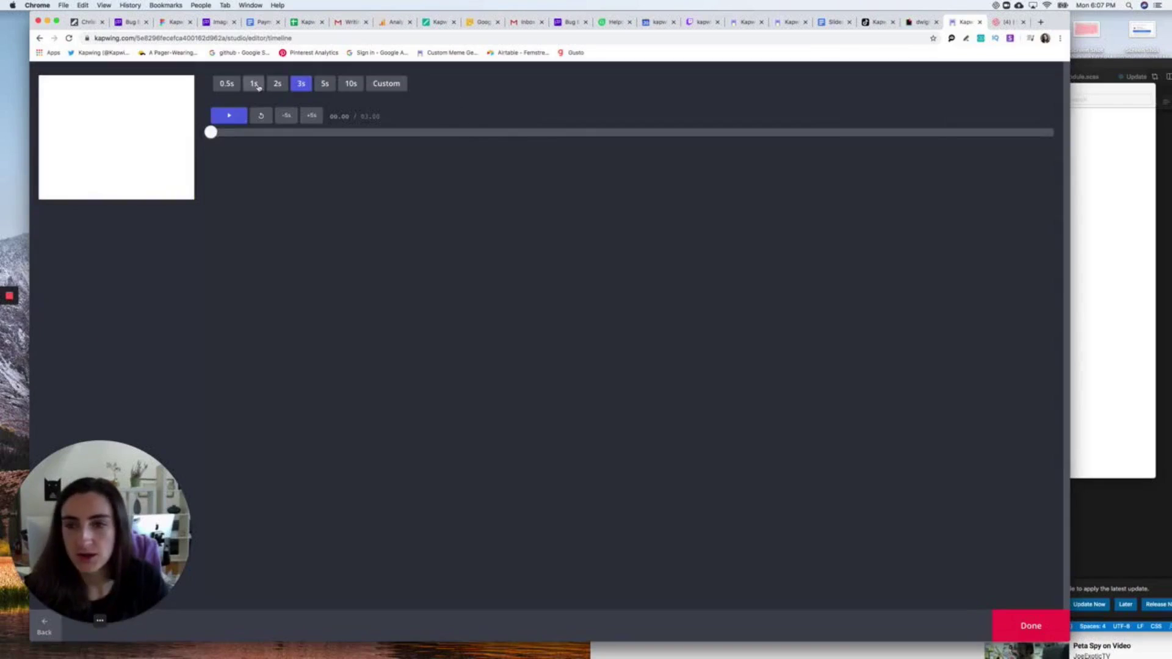
click(277, 83)
click(1030, 624)
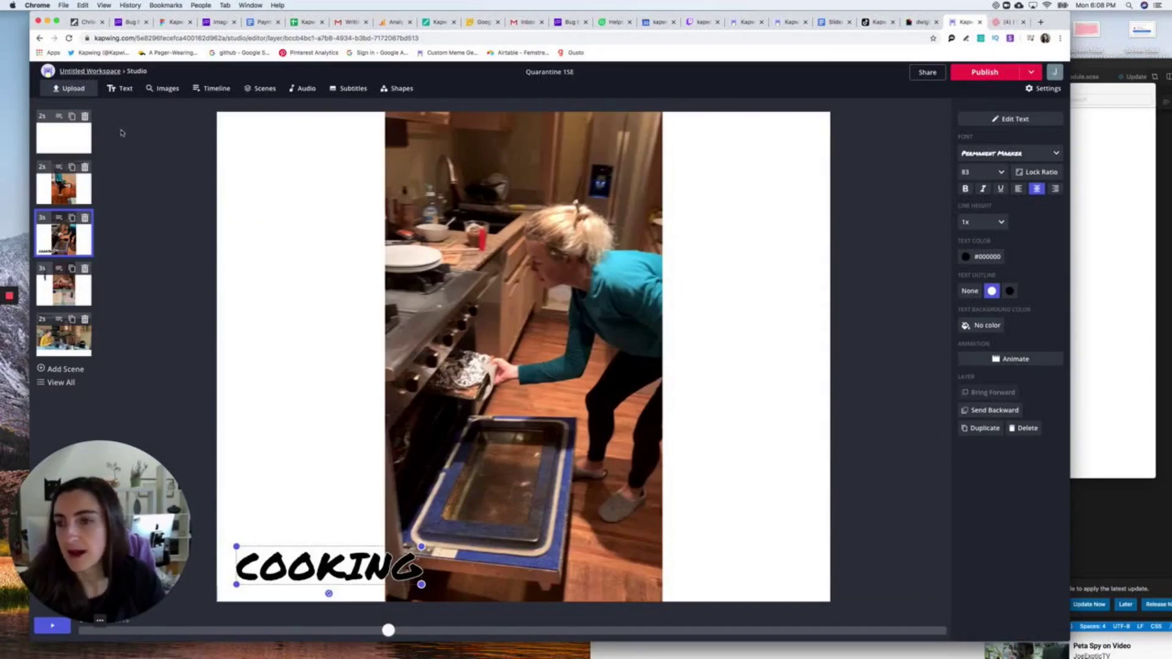
Paste a caption into the new first scene and retype it as "What Do You Do in Quarantine?".
click(79, 136)
key(ctrl+v)
drag(328, 597, 385, 255)
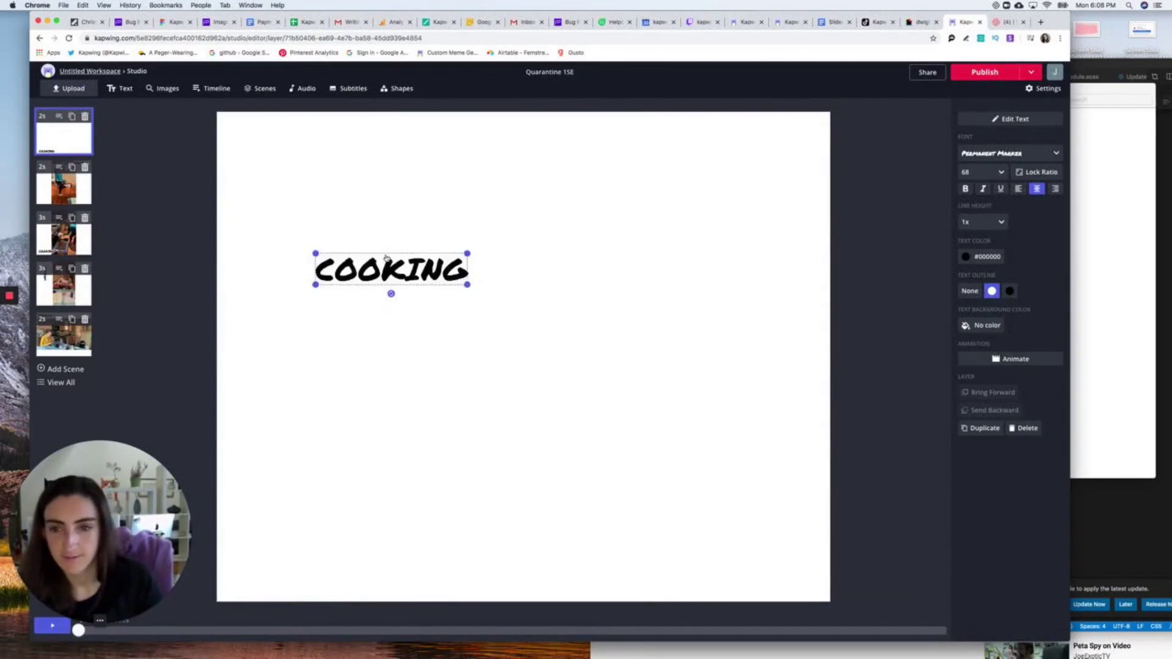
double_click(385, 255)
text("WHAT DID)
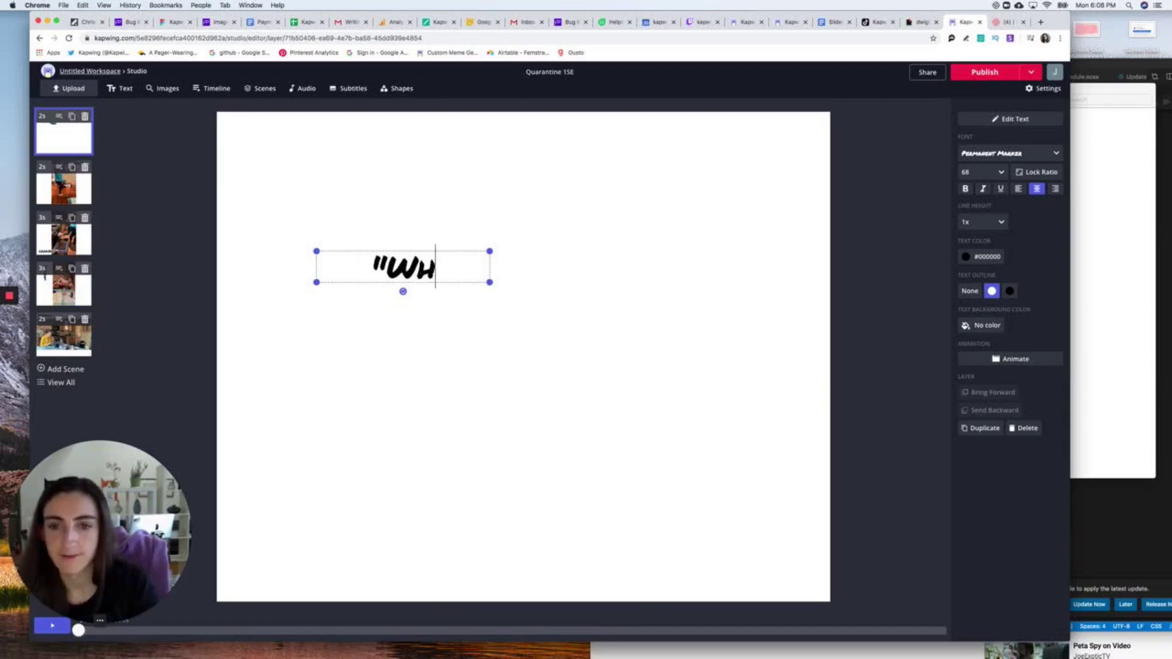
key(BackSpace)
key(BackSpace)
text(o)
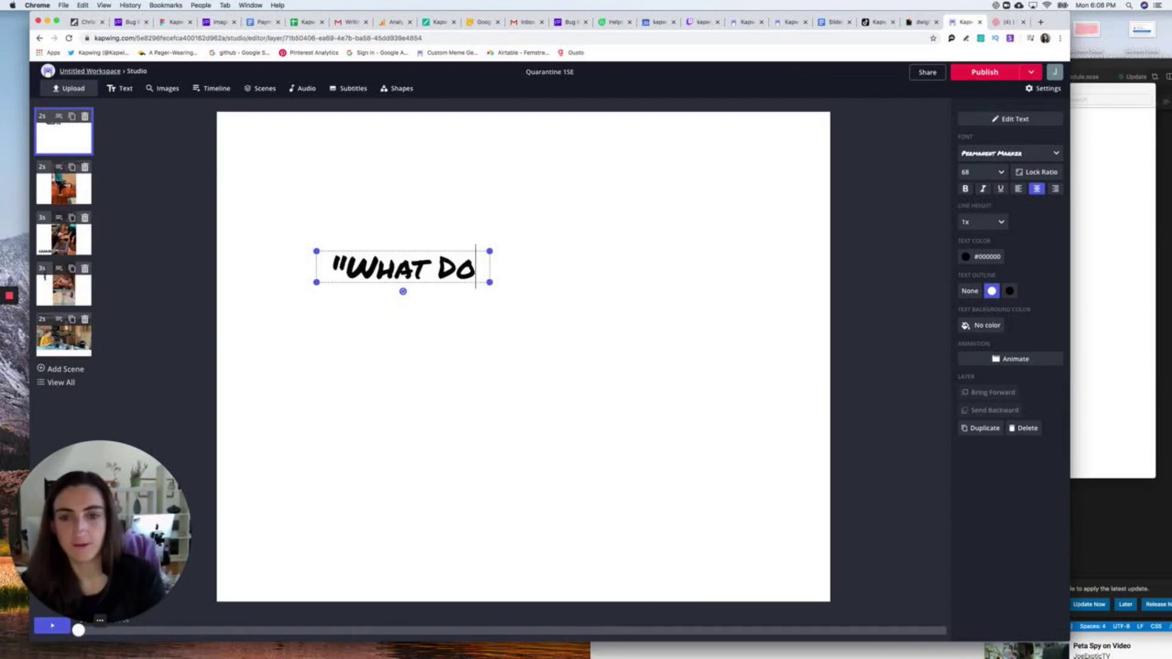
text( You Do in )
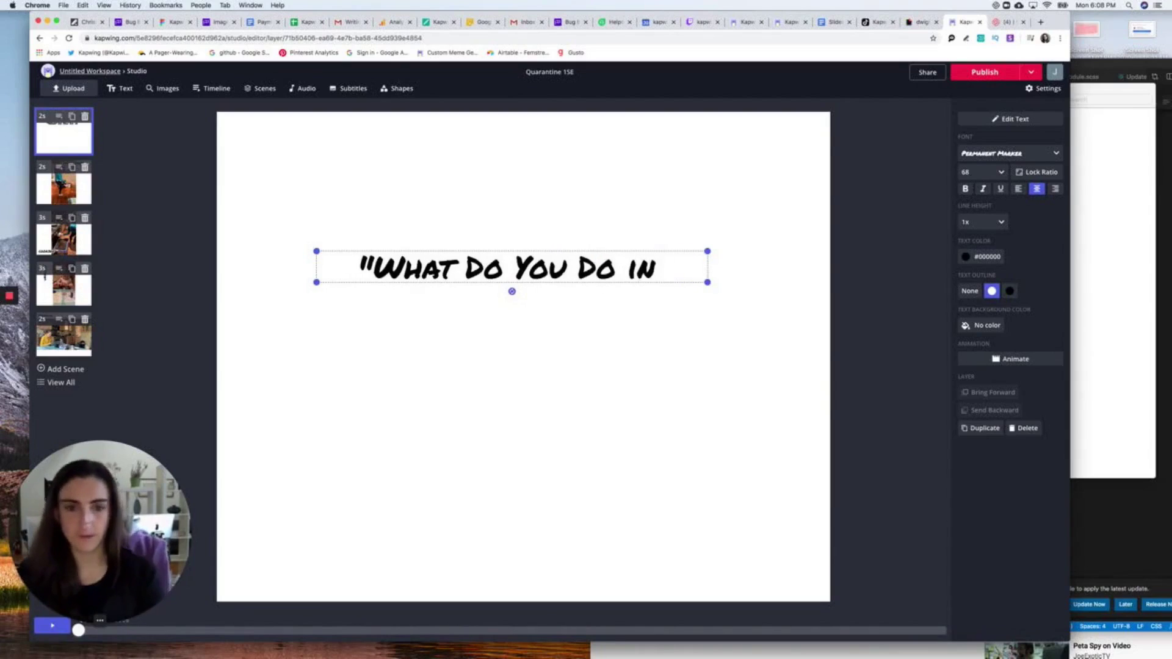
text(Quarant)
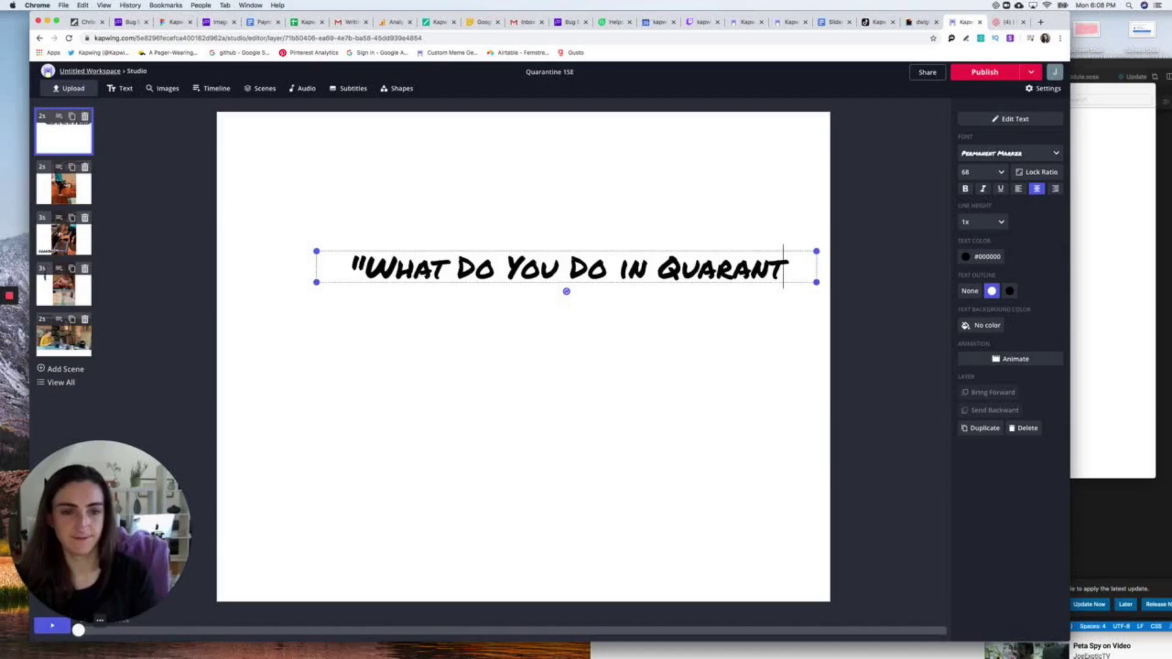
text(ine?")
key(BackSpace)
text(?")
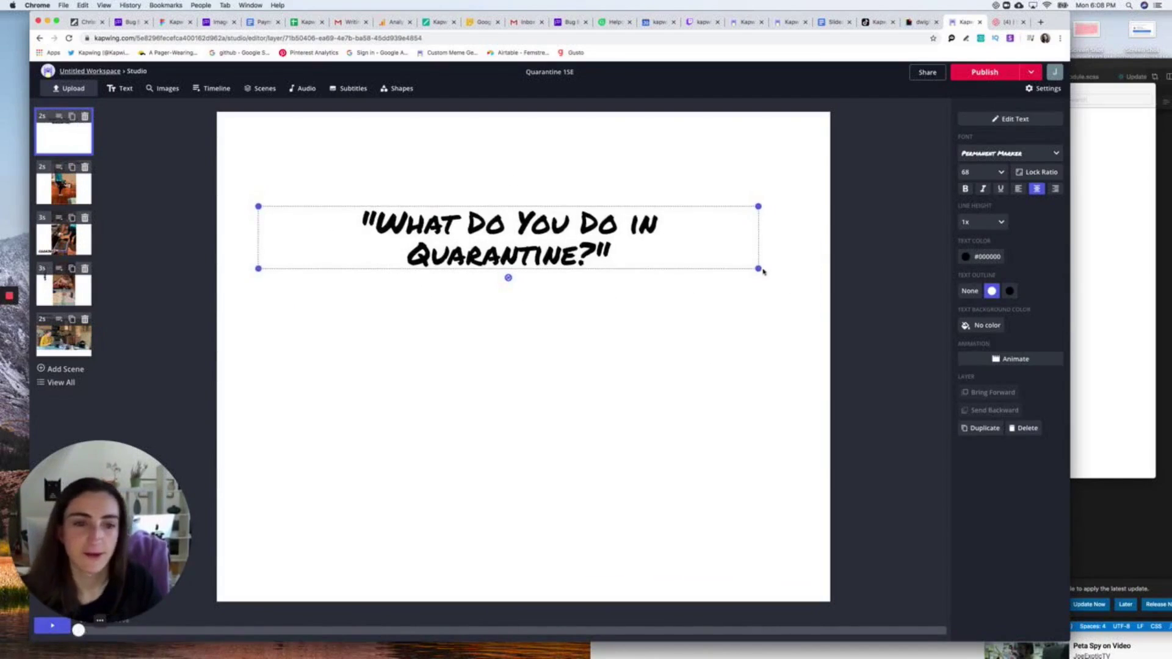
Enlarge the title onto three lines and centre it in the scene.
drag(763, 271, 816, 427)
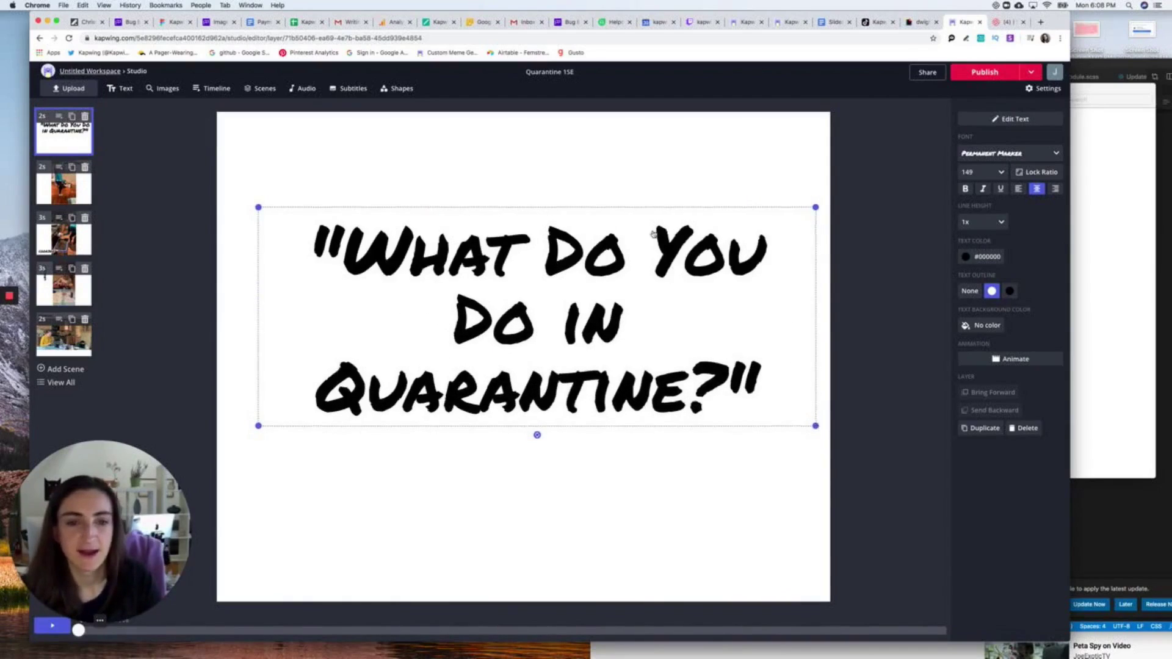
drag(654, 233, 640, 271)
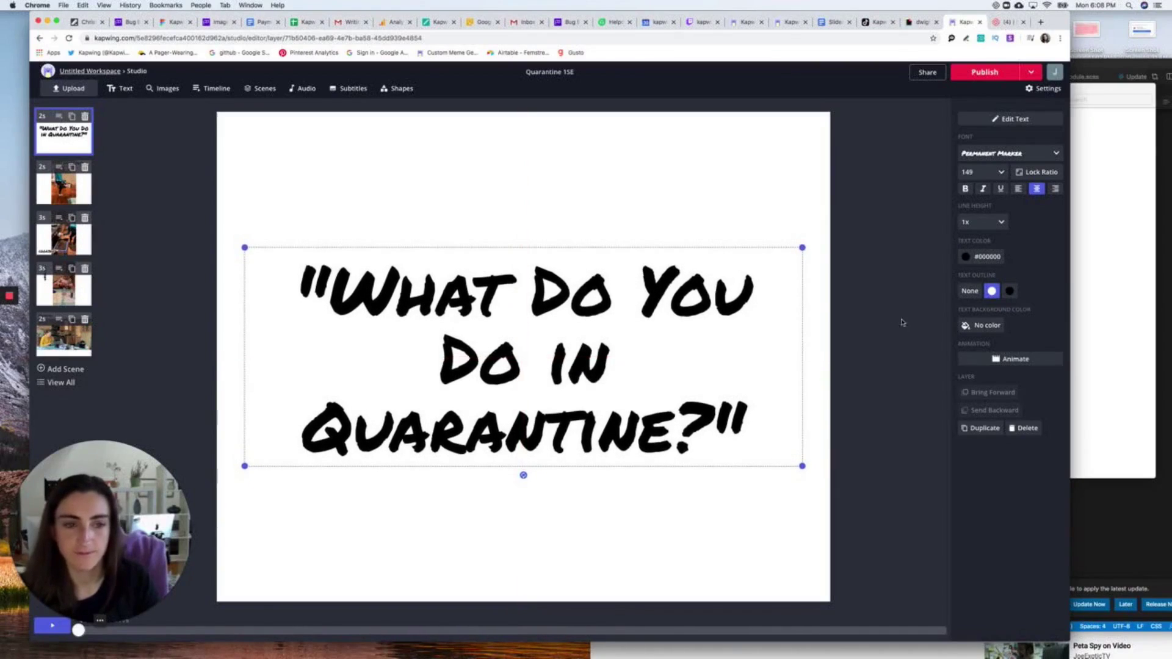
click(903, 323)
click(605, 288)
click(927, 195)
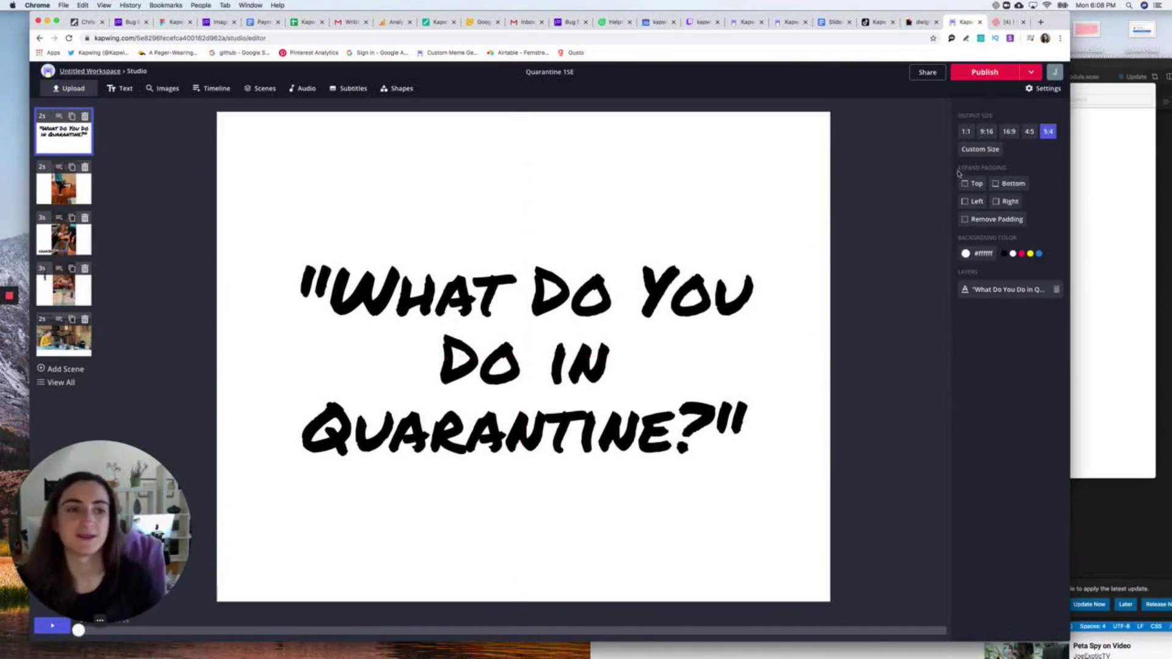
click(536, 295)
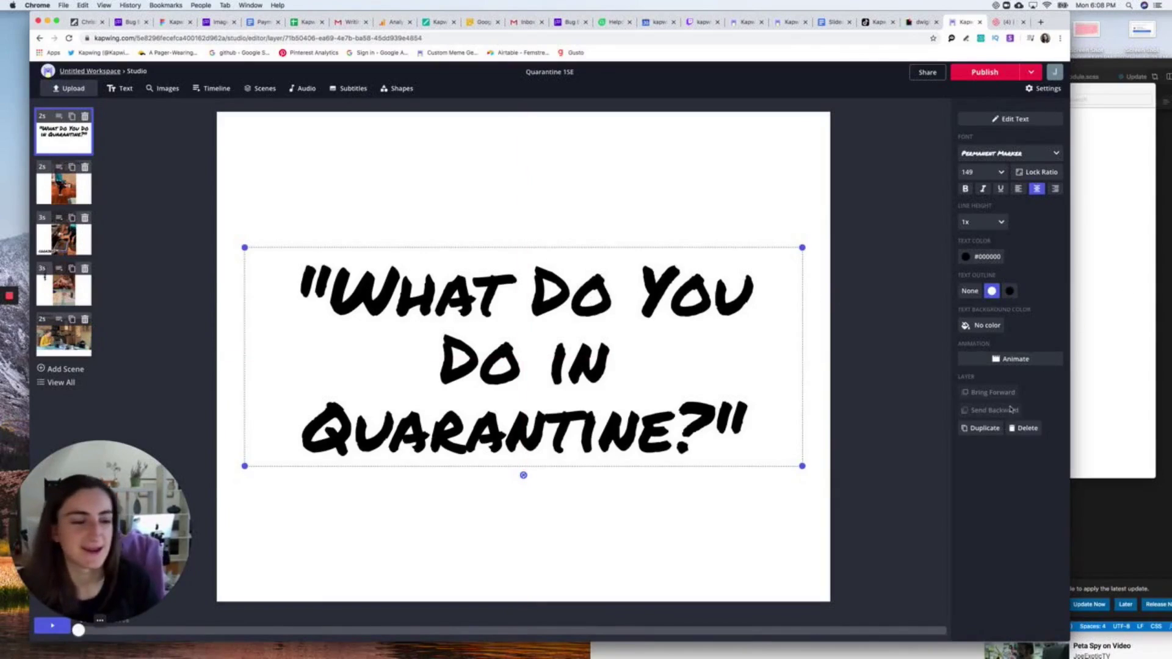
Animate the title with Hue Rotate at Slow speed.
click(1010, 358)
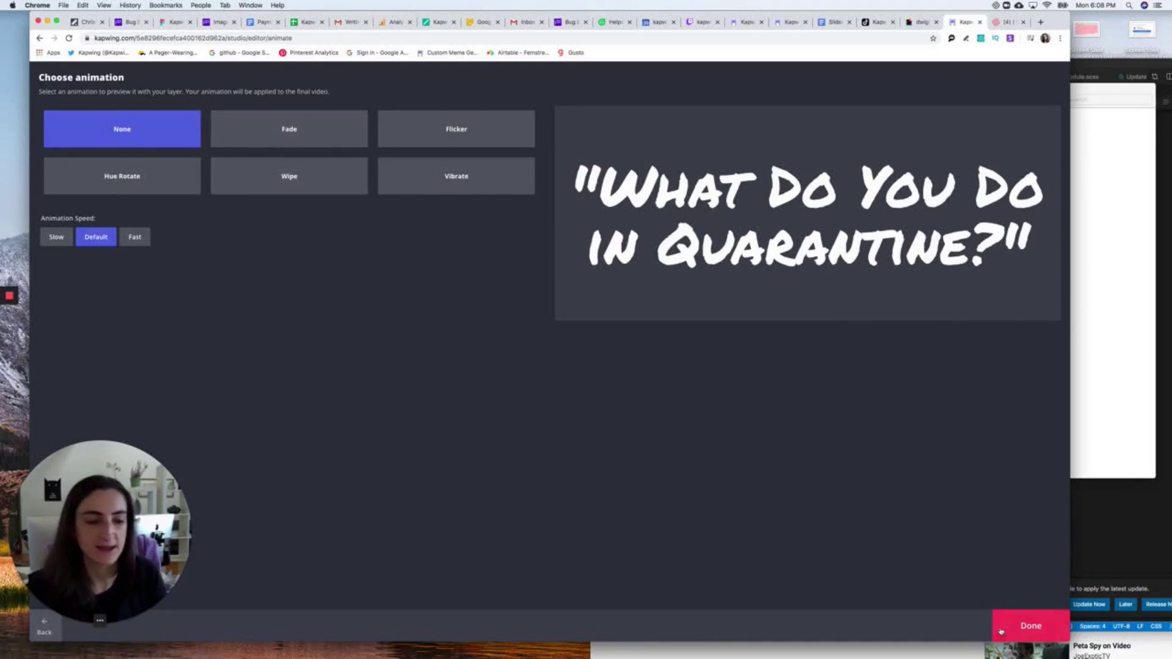
click(1001, 630)
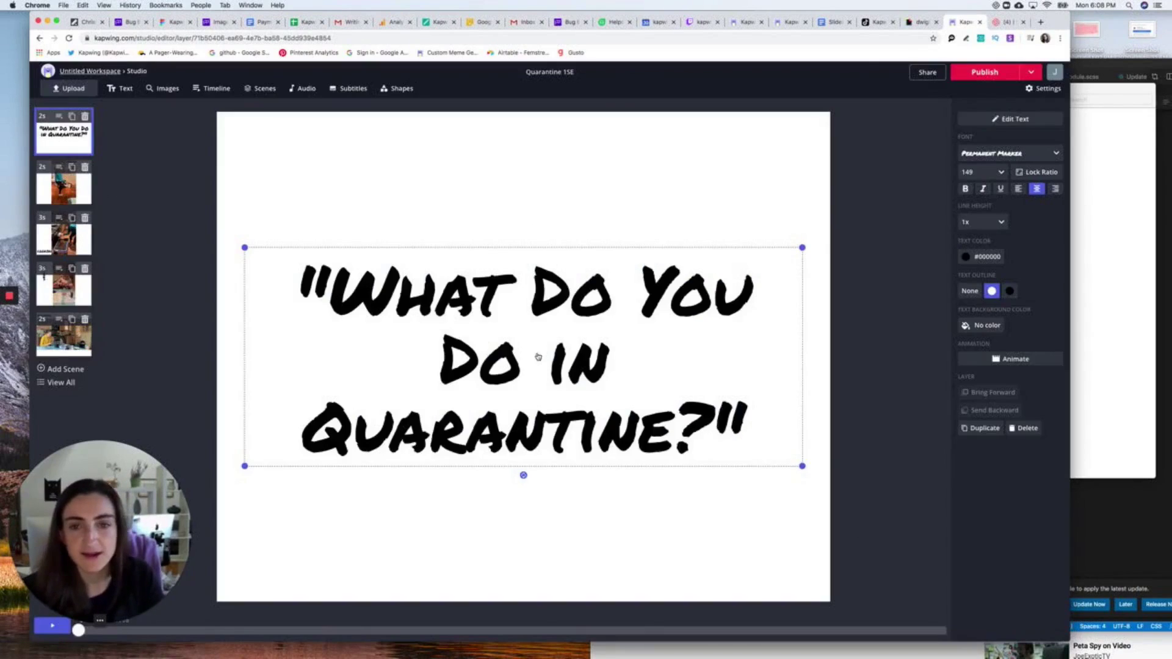
click(1001, 360)
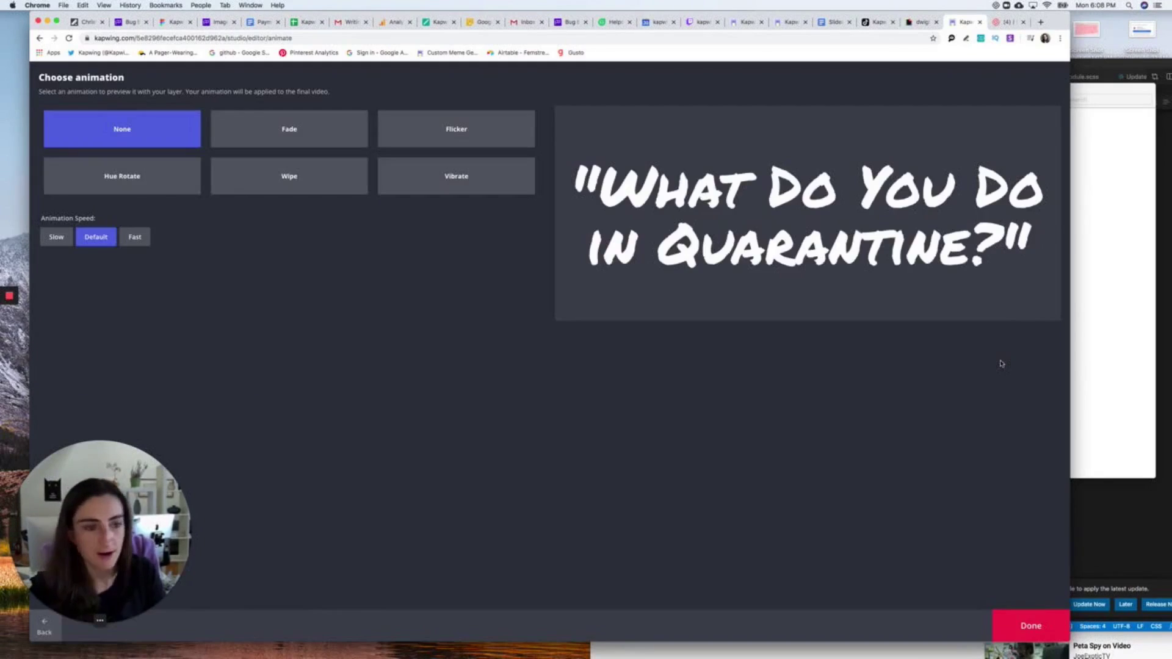
click(129, 180)
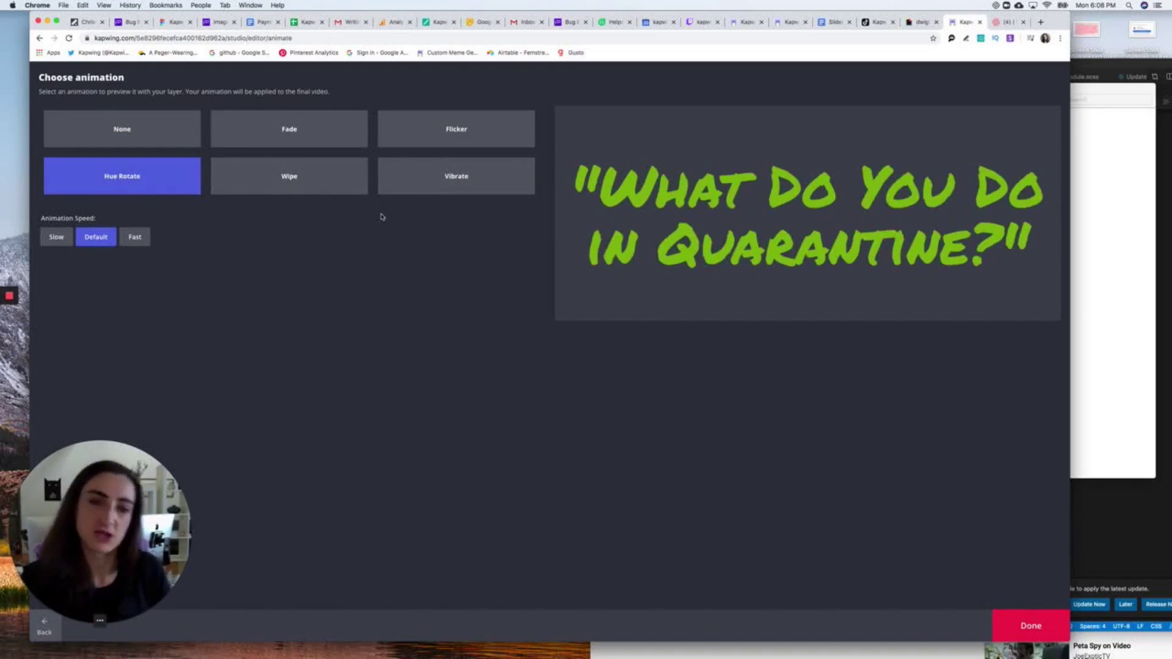
click(56, 237)
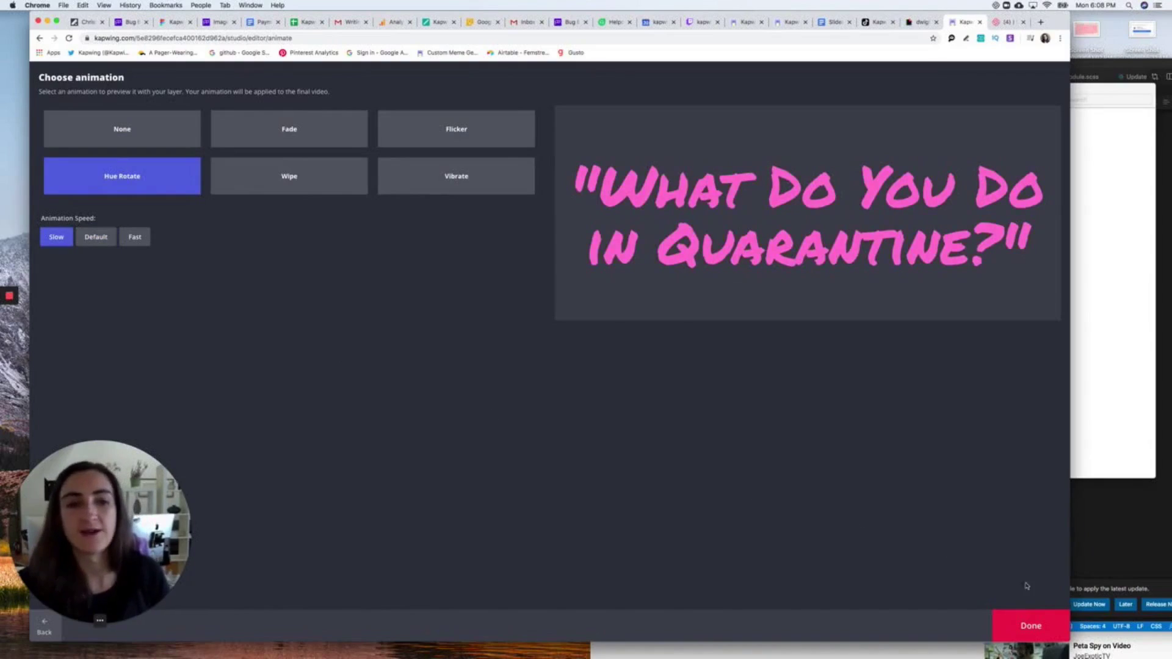
click(1012, 619)
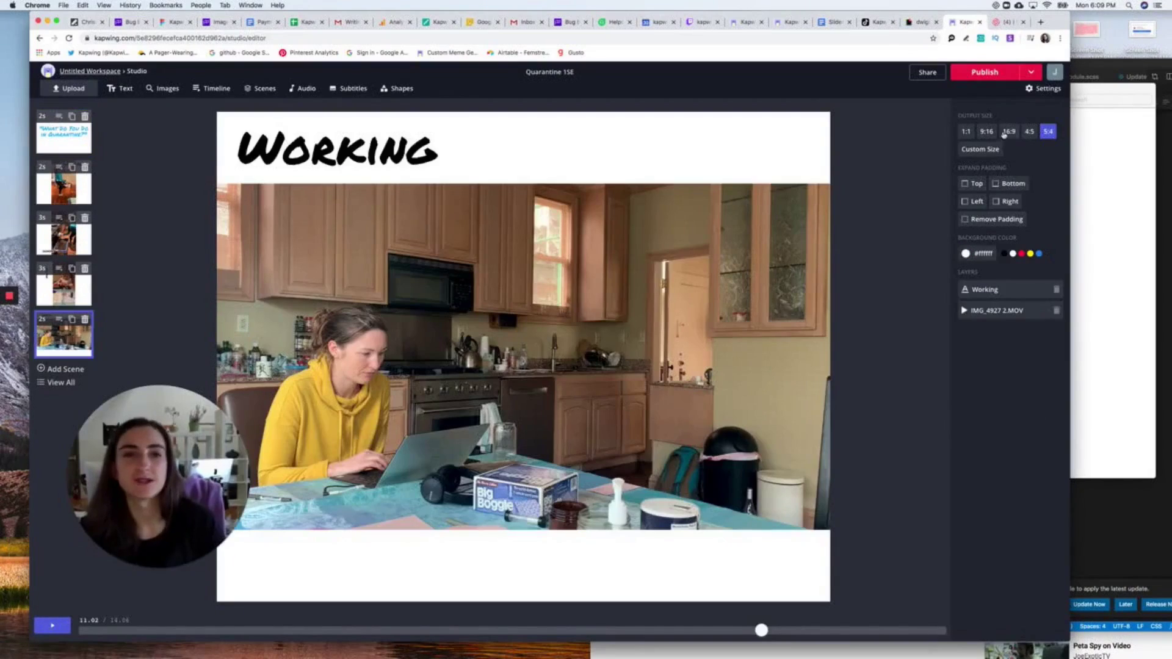
Publish the Quarantine 15E video, download the mp4, and copy its share link.
right_click(990, 74)
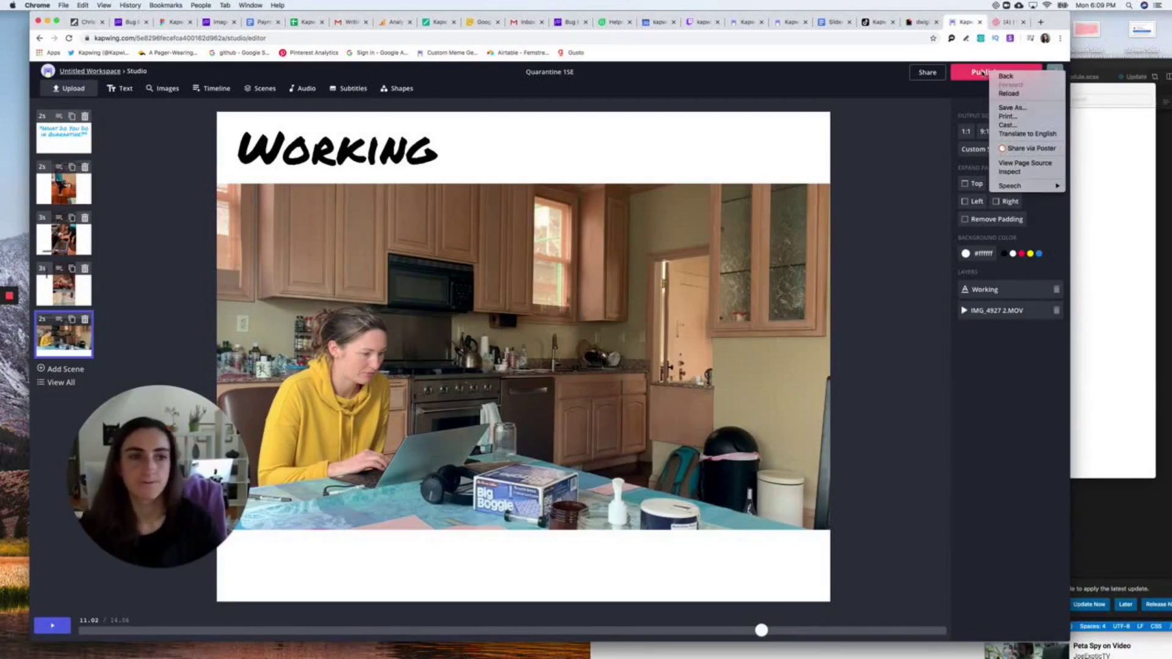
click(982, 72)
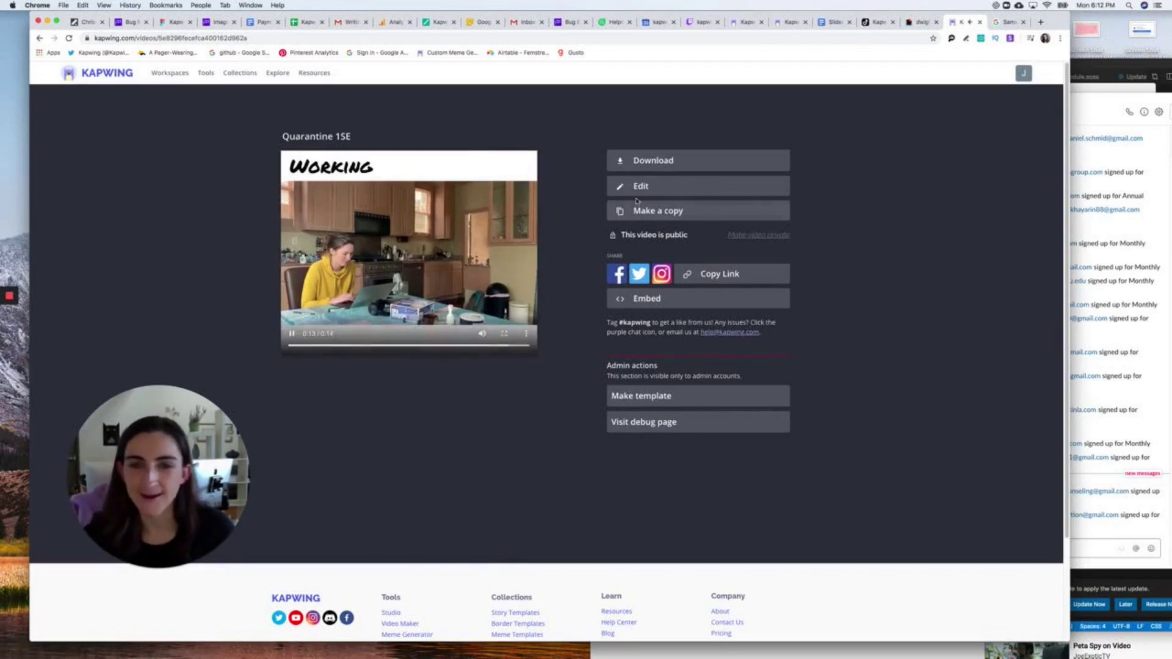
click(737, 161)
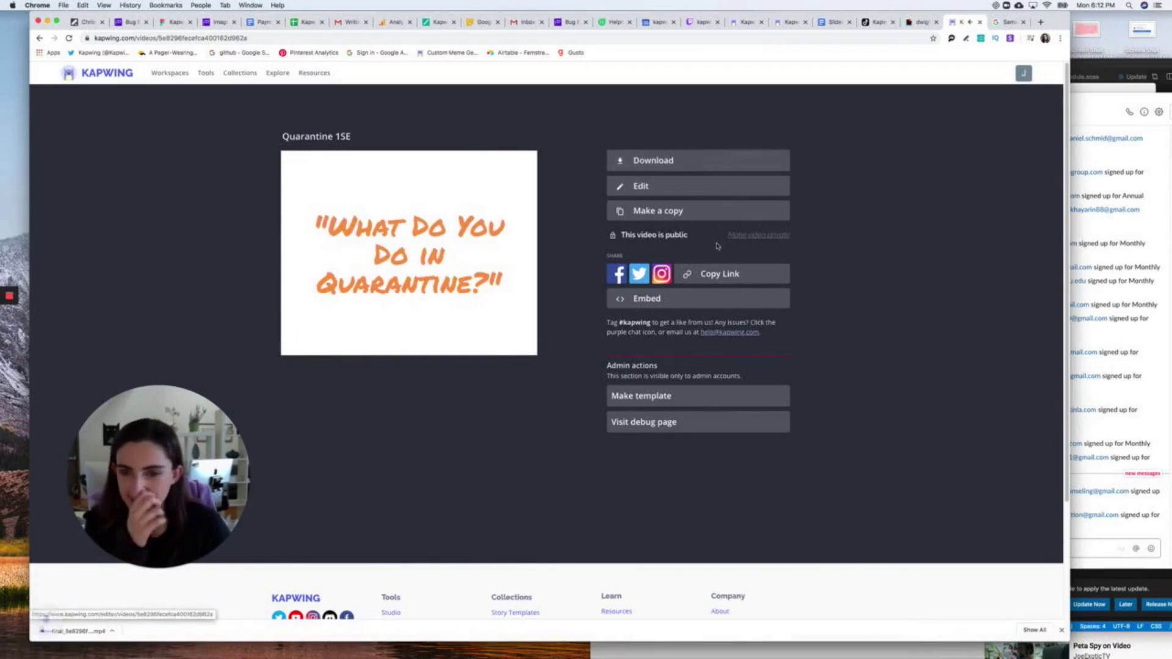
click(720, 275)
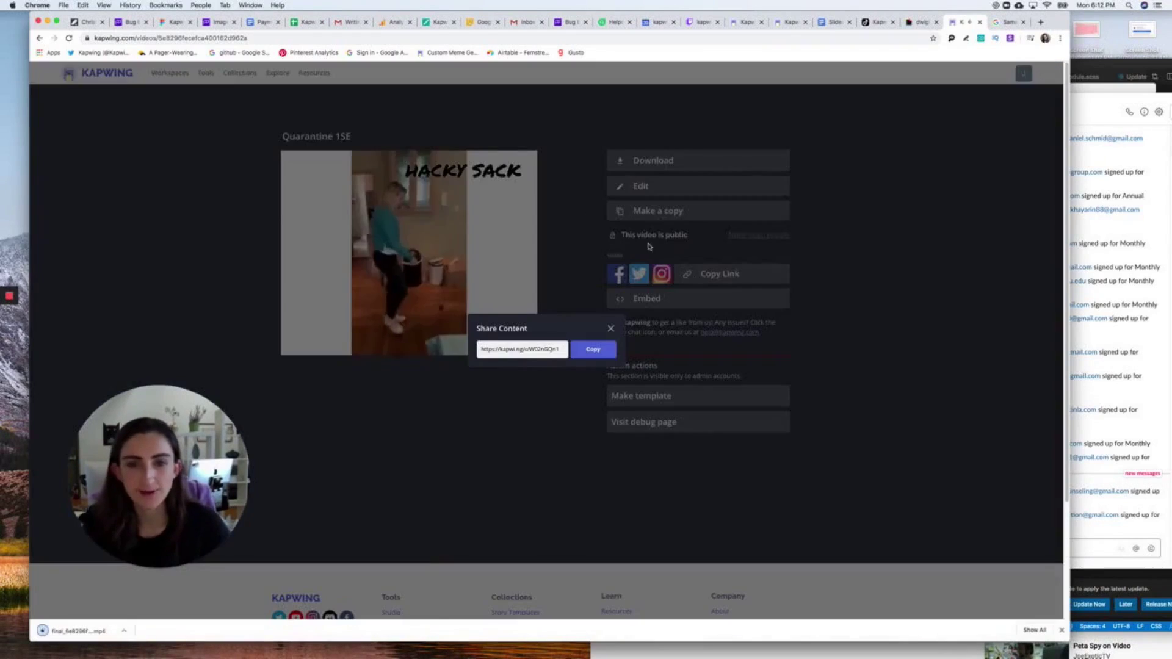
click(575, 352)
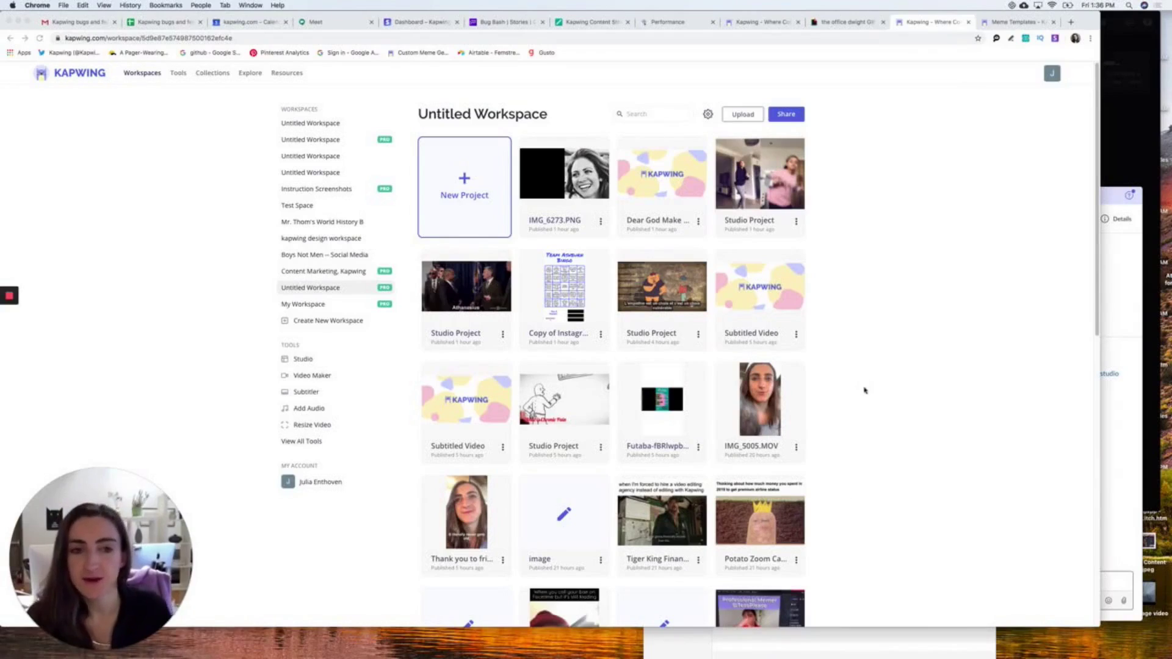
Create a new Studio project and open its Scenes editor.
click(463, 197)
click(464, 185)
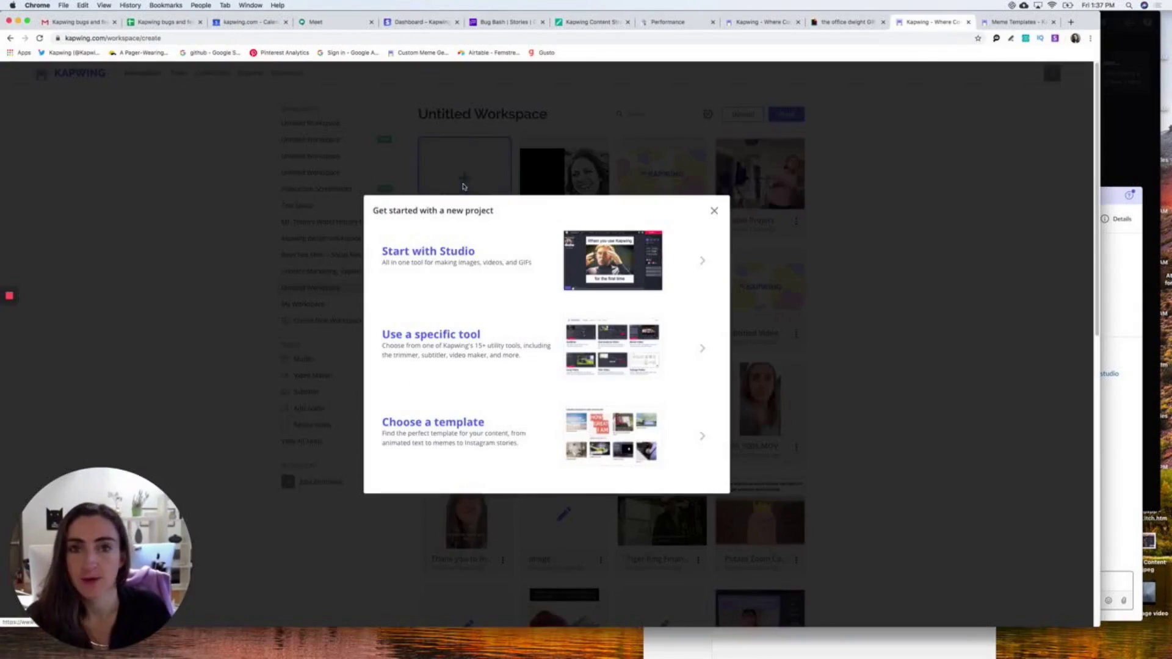
click(665, 272)
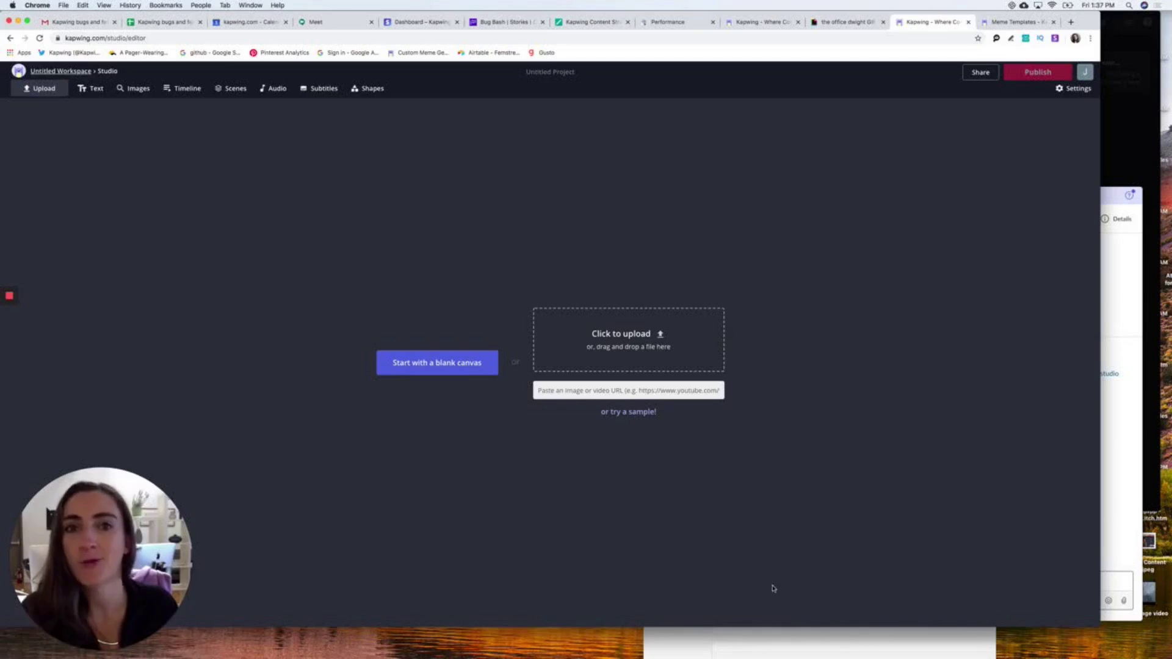
click(828, 642)
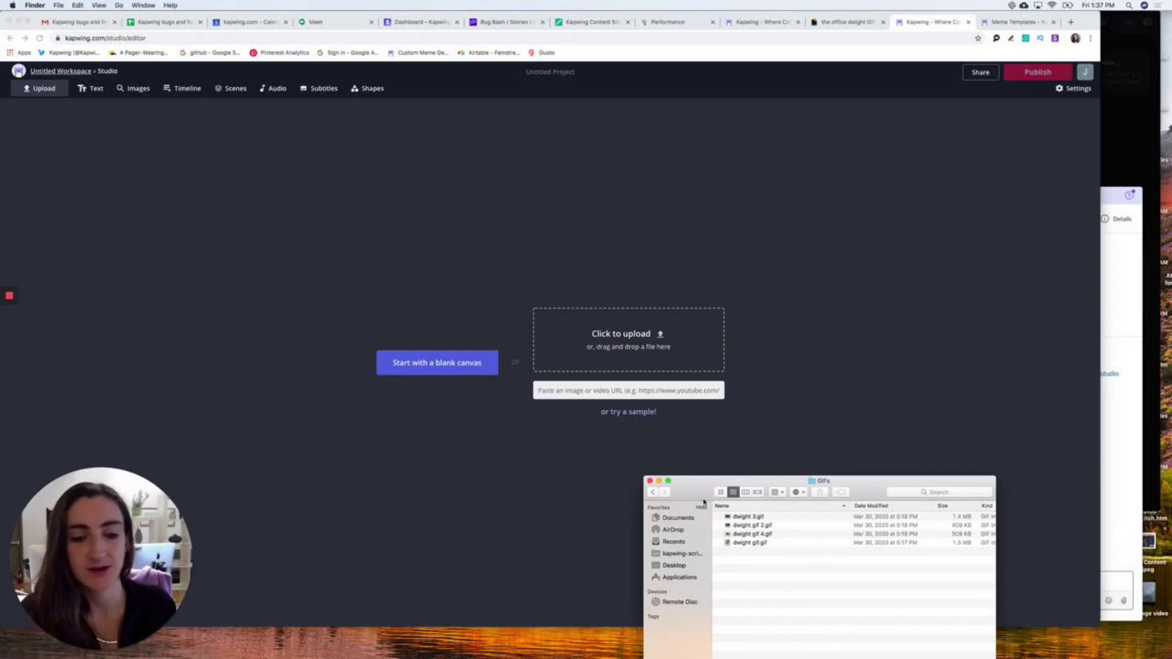
click(346, 166)
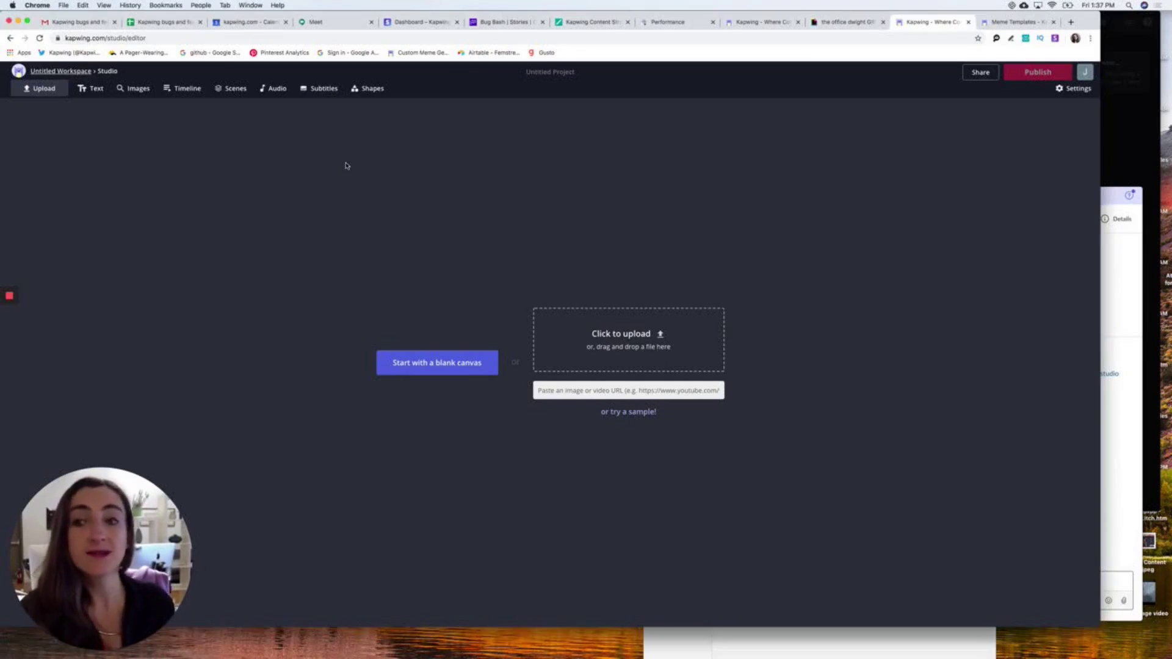
click(226, 90)
Upload the four Dwight GIFs from Finder as scenes and play the preview.
click(858, 641)
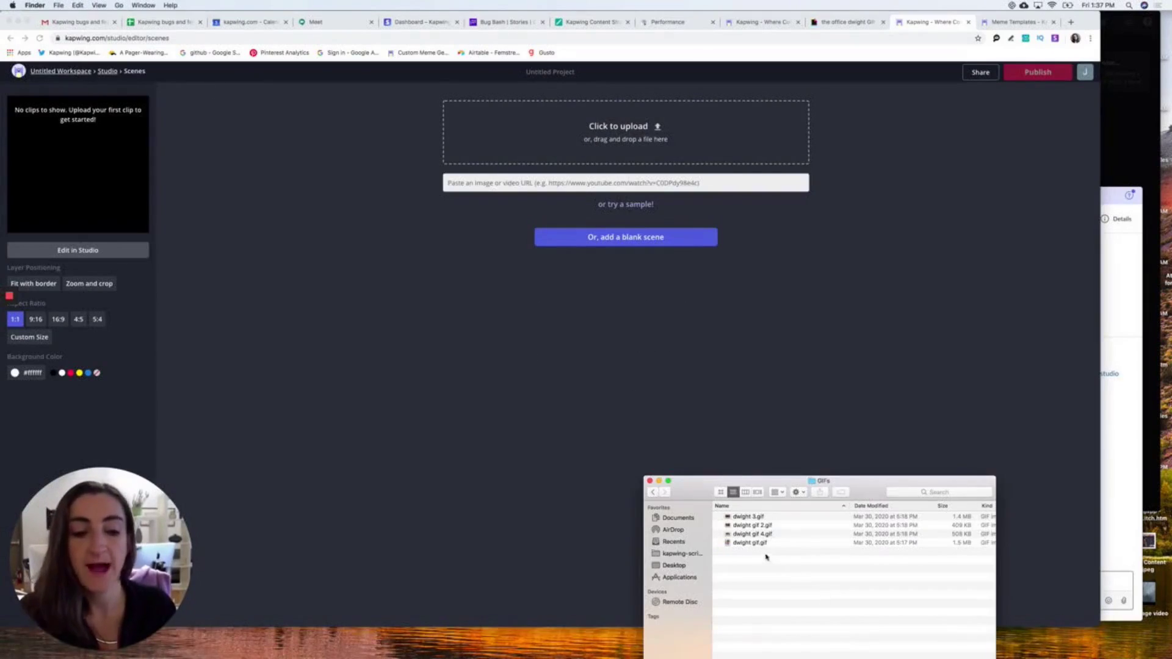
click(752, 542)
shift+click(751, 522)
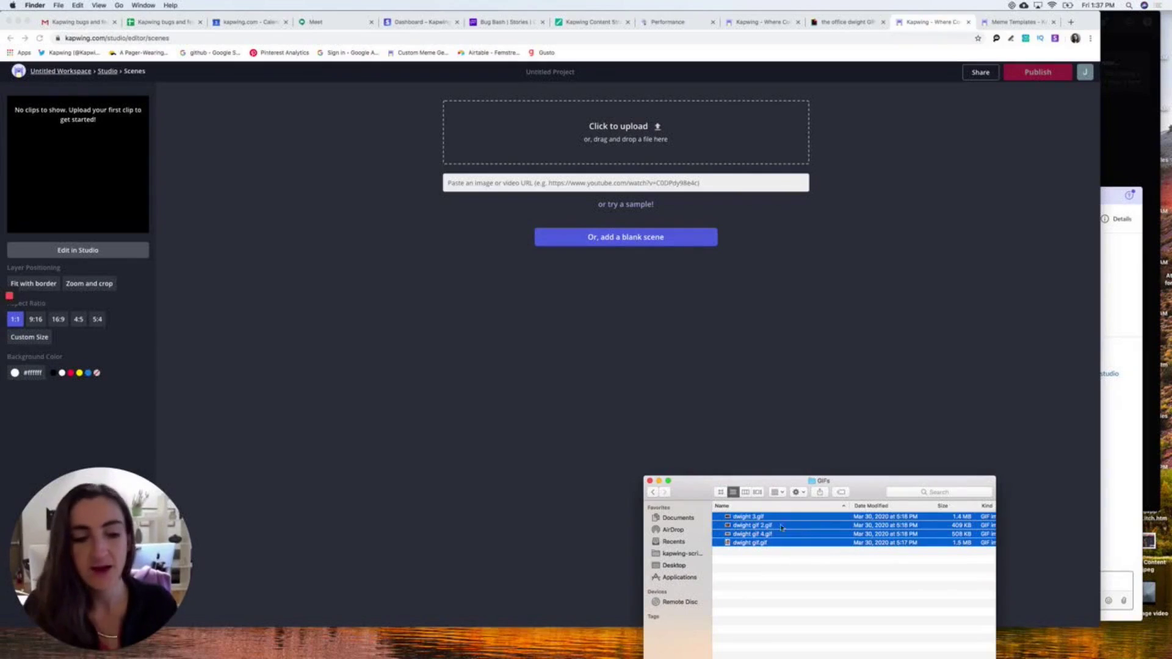
drag(750, 522, 474, 312)
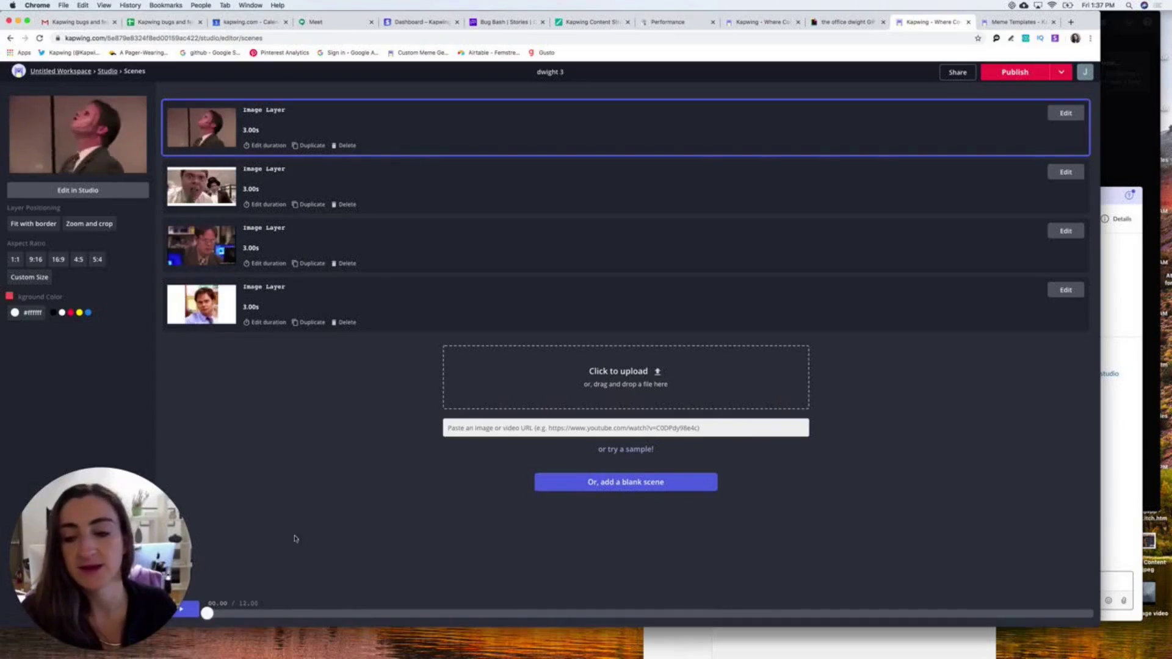
click(178, 612)
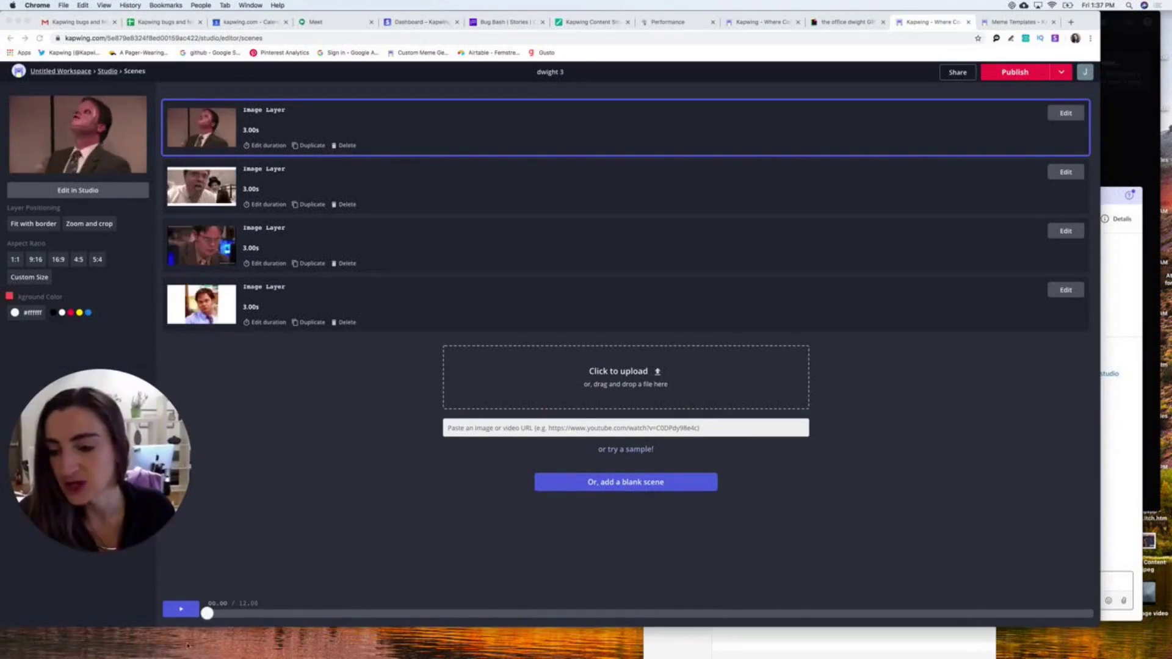
click(187, 611)
click(187, 611)
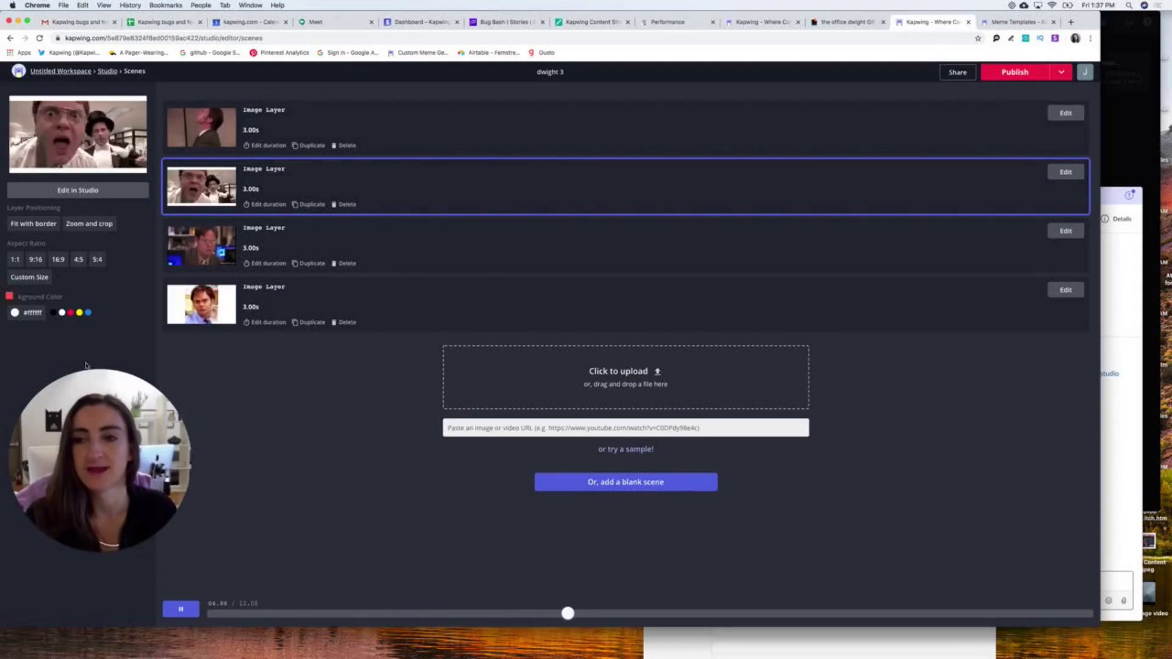
Set the frame to 5:4 and crop each GIF to fill it.
click(79, 259)
click(97, 318)
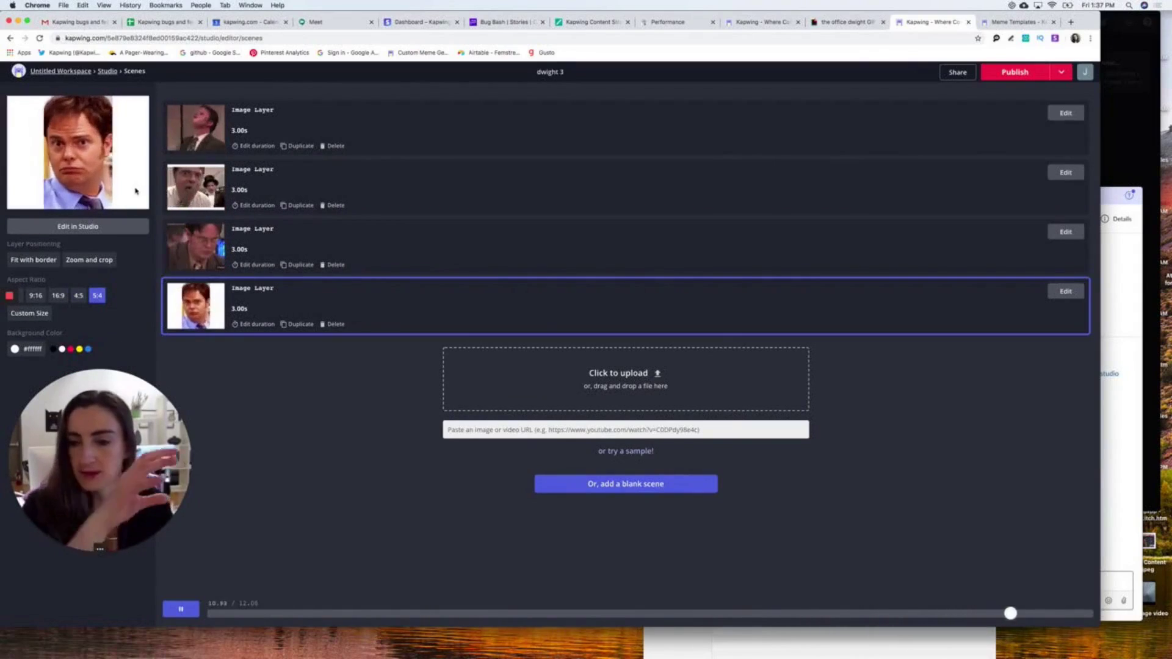
click(39, 261)
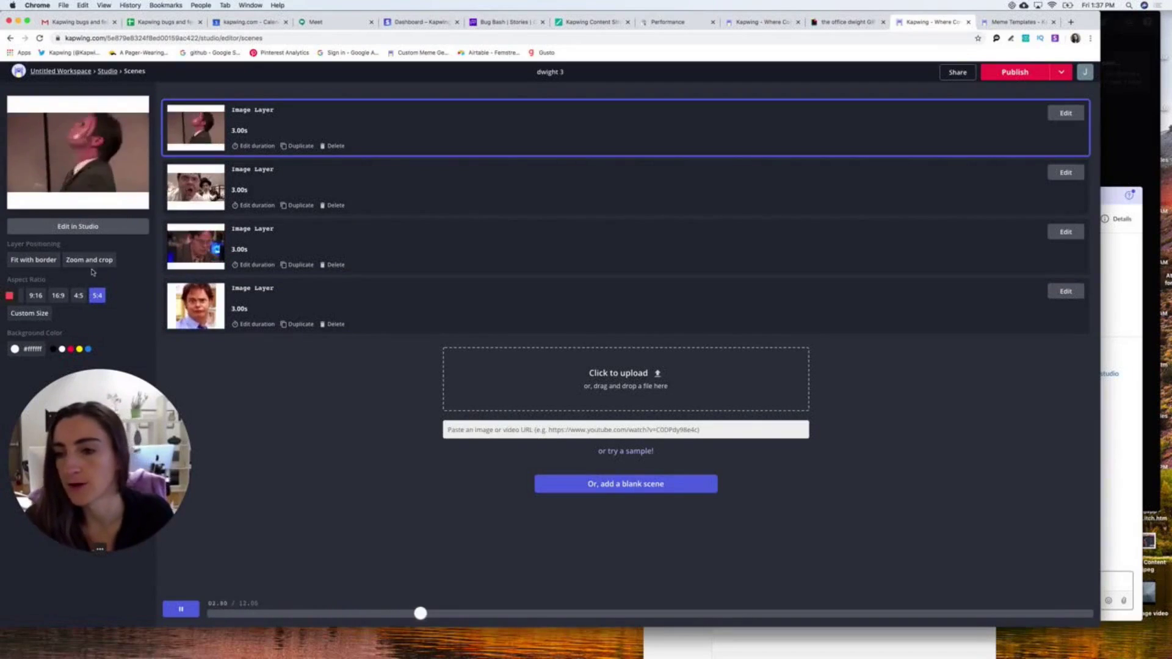
click(98, 262)
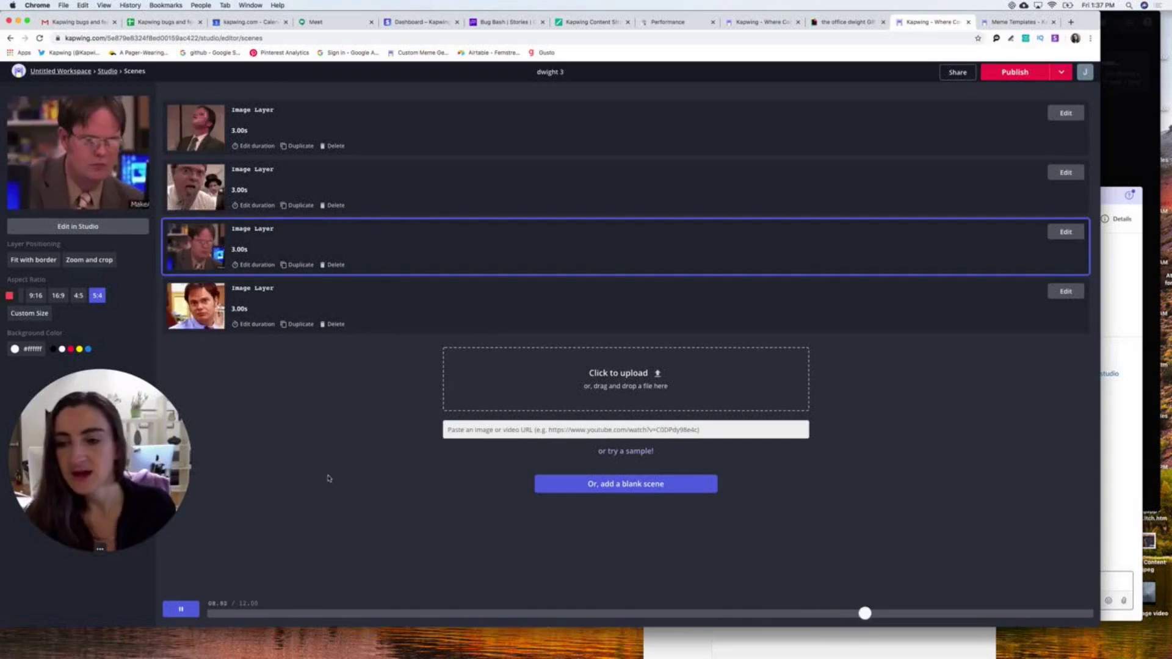
Copy the Dwight GIF's Giphy page address and come back to the Kapwing slideshow editor.
click(845, 22)
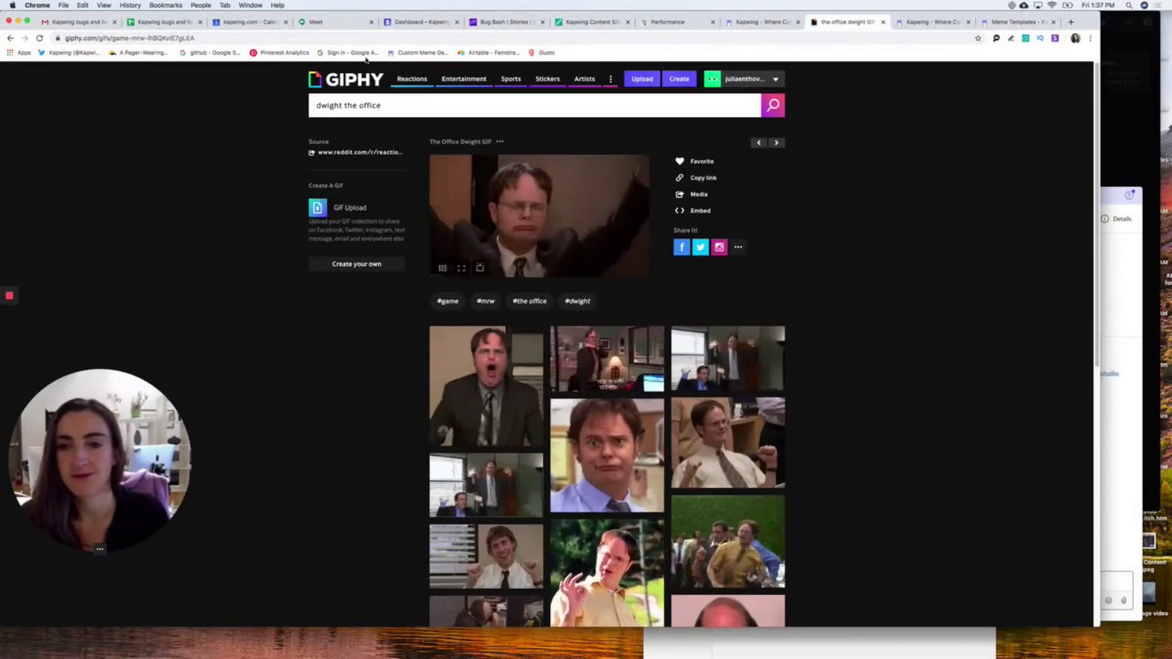
click(871, 35)
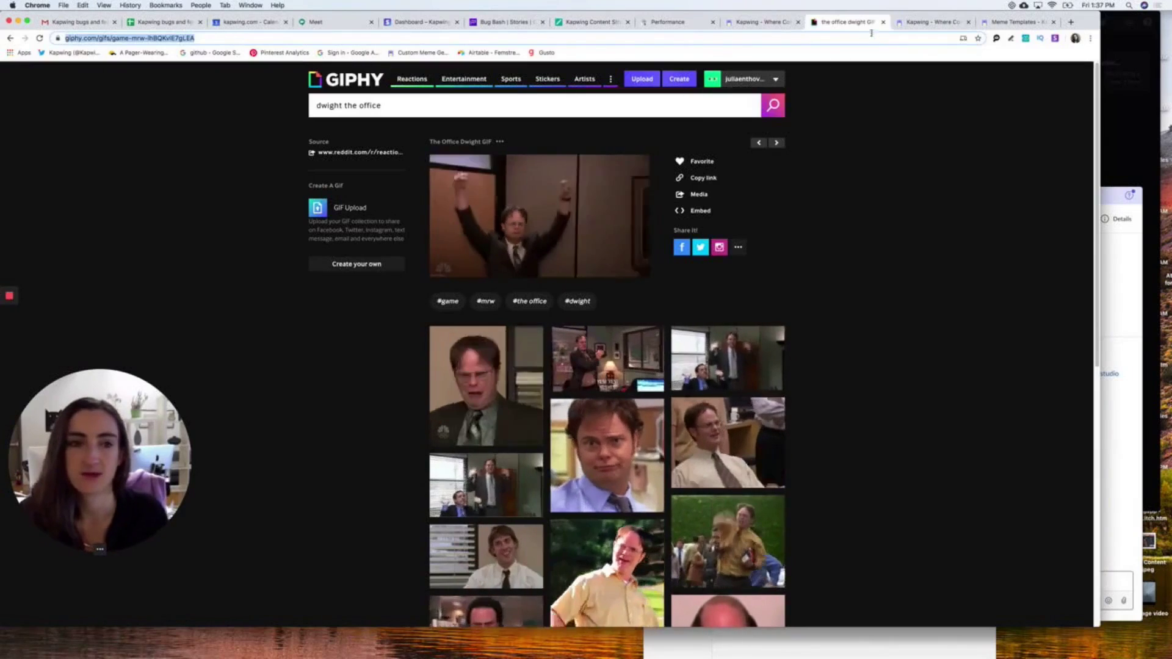
click(929, 22)
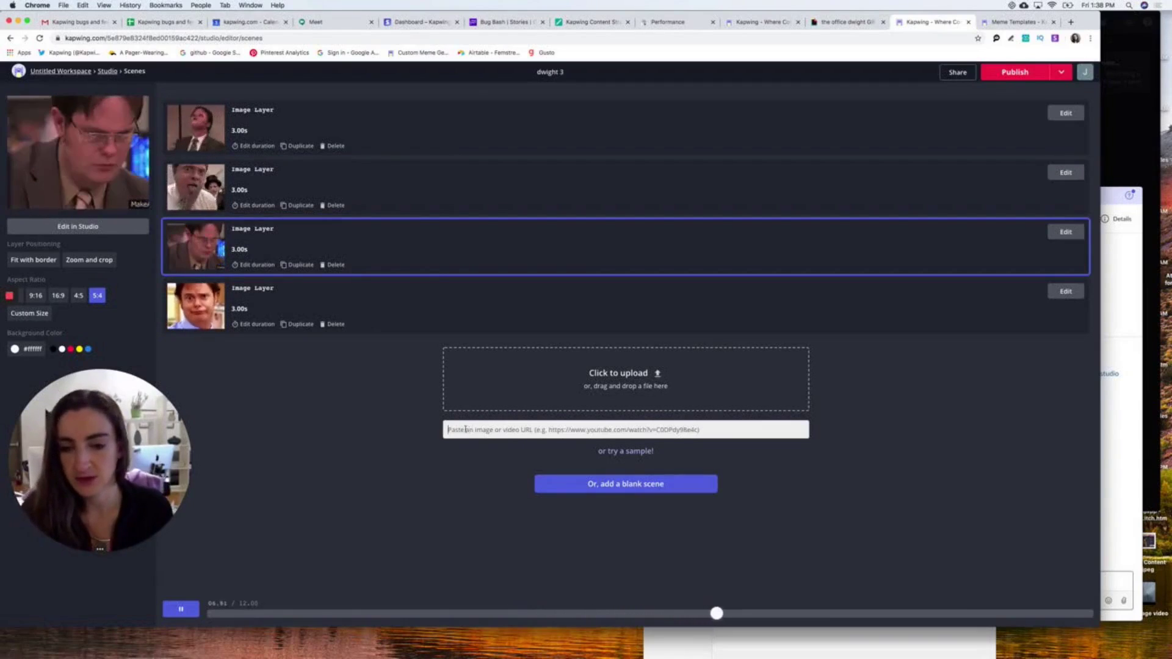
Paste the Giphy URL to add the GIF as a fifth scene, zoomed and cropped to fill the 5:4 frame.
key(super+v)
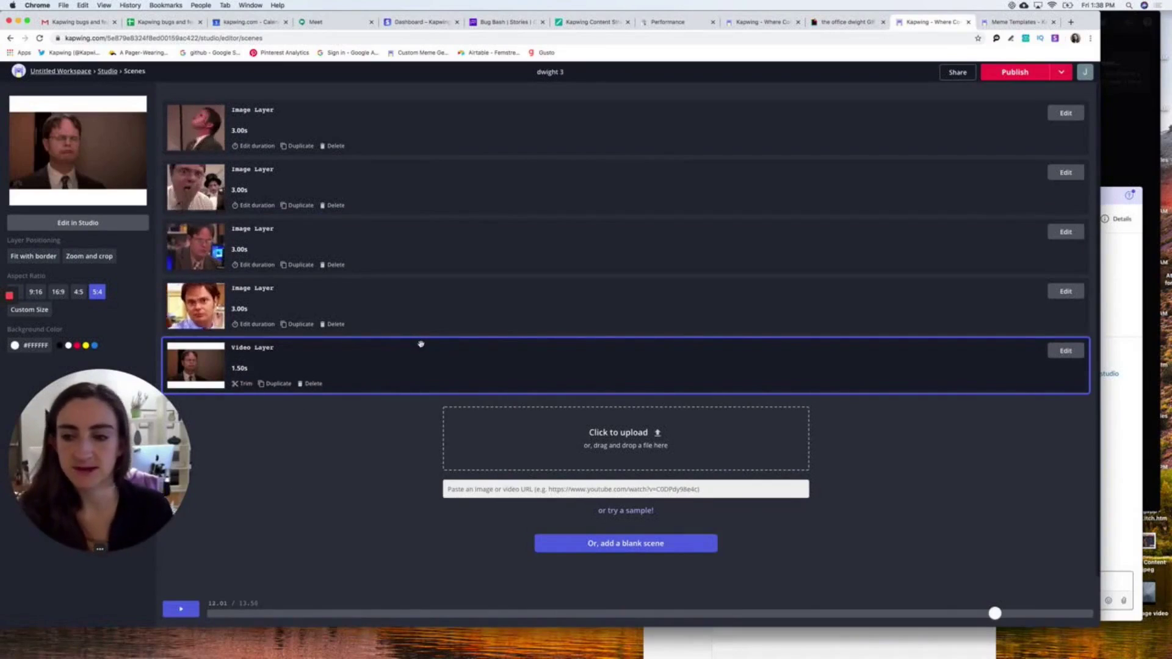
click(82, 257)
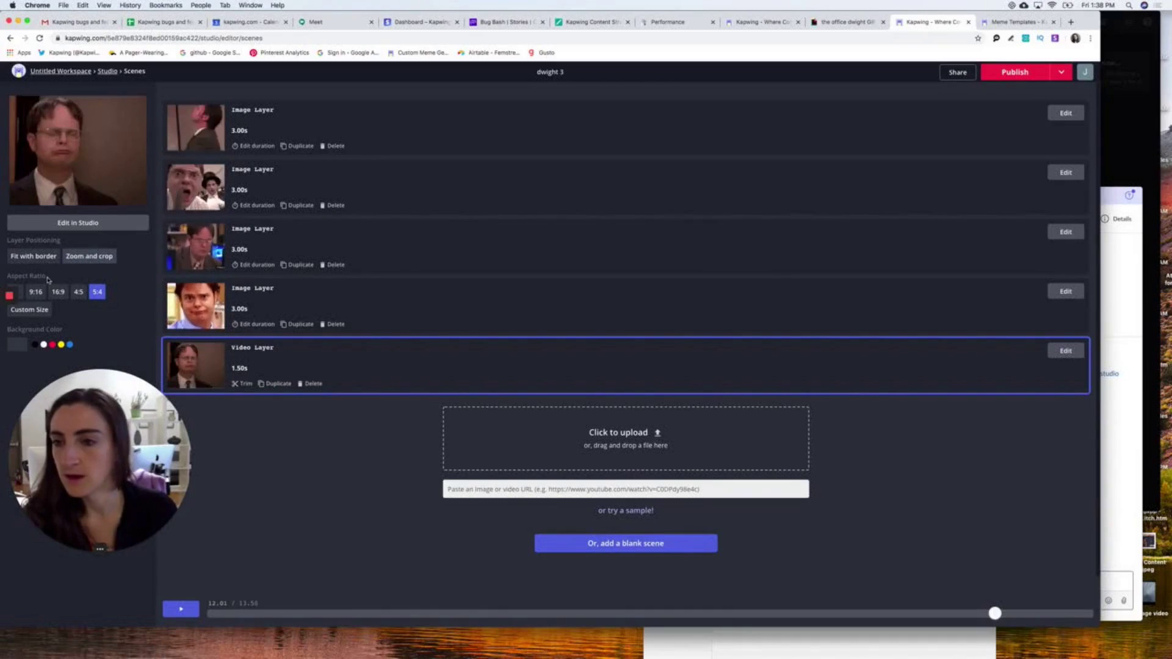
click(181, 608)
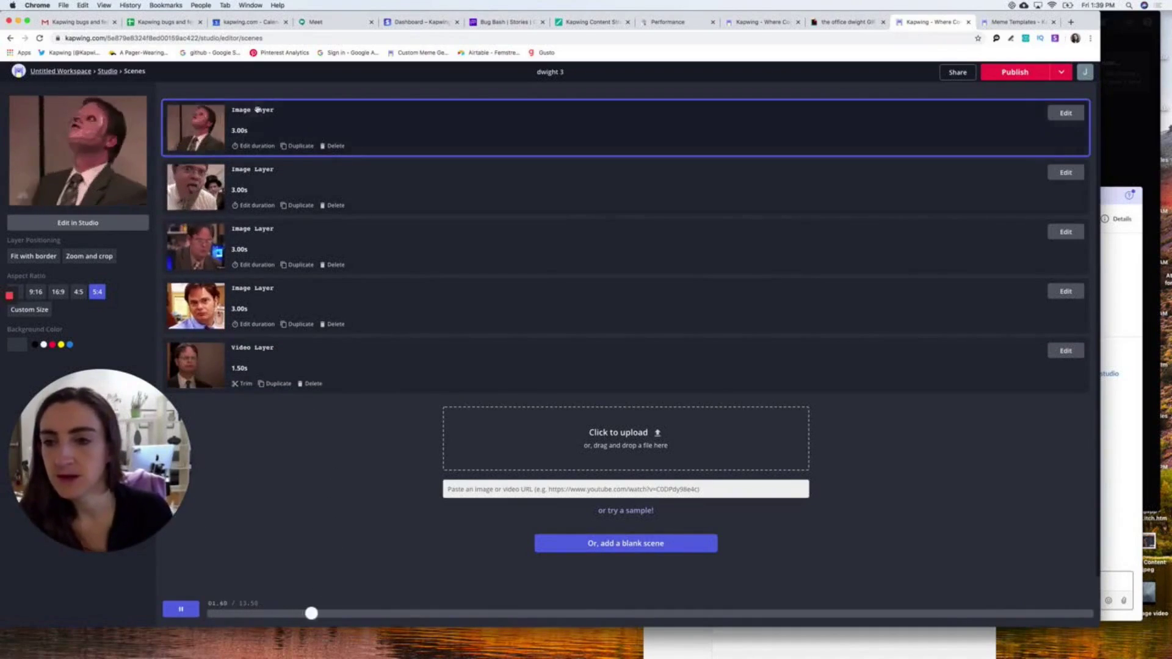
Set the scene duration to 1.5s and apply it to all image scenes.
click(256, 146)
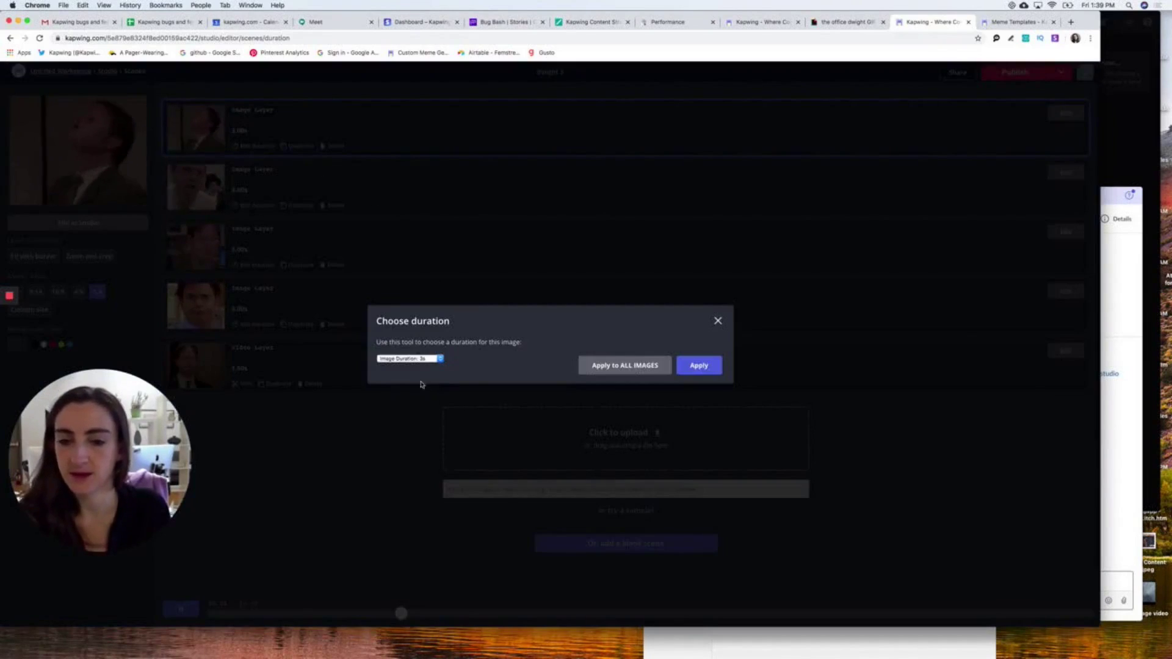
click(409, 358)
click(406, 340)
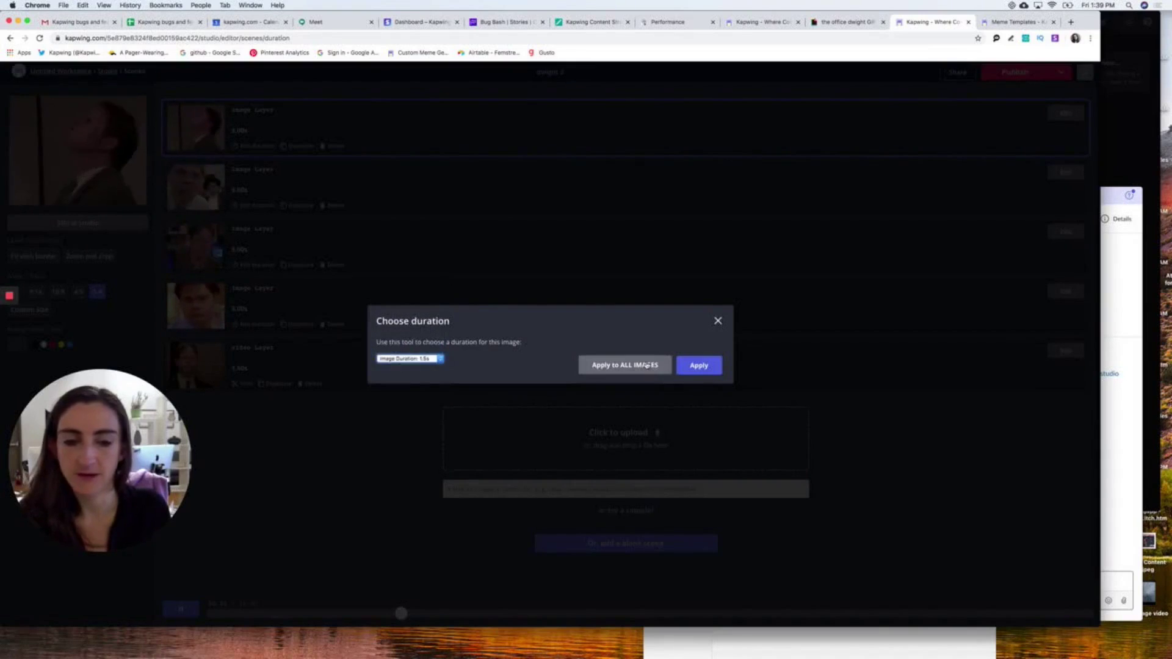
click(647, 365)
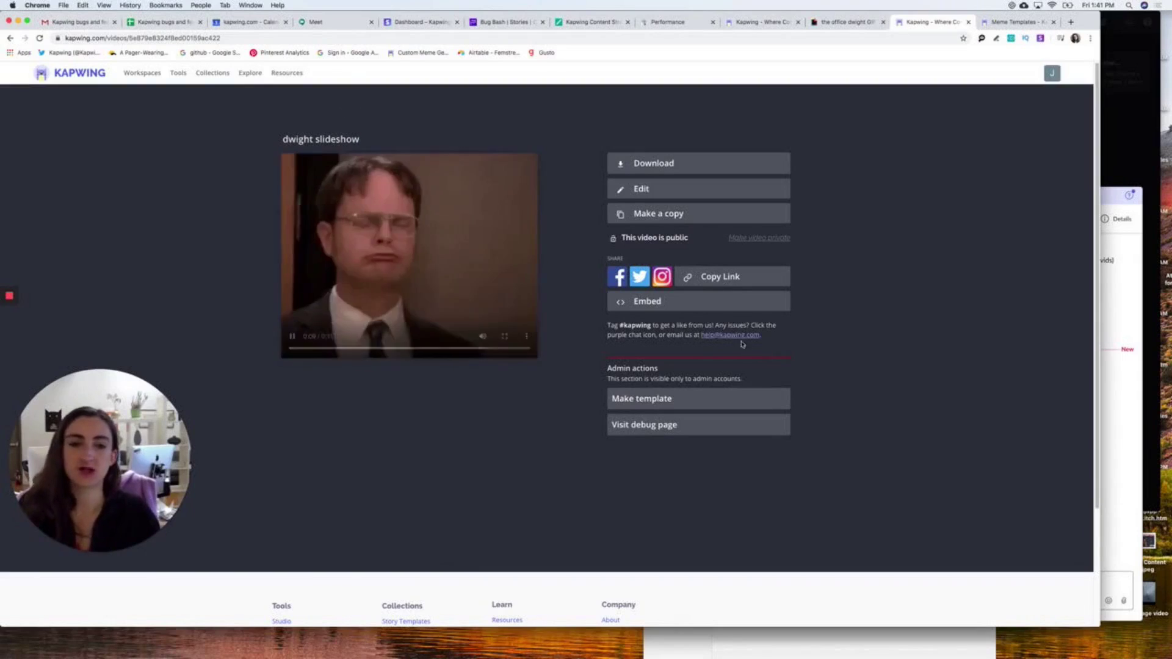
Copy the share link for 'dwight slideshow' and close the Share Content dialog.
click(658, 282)
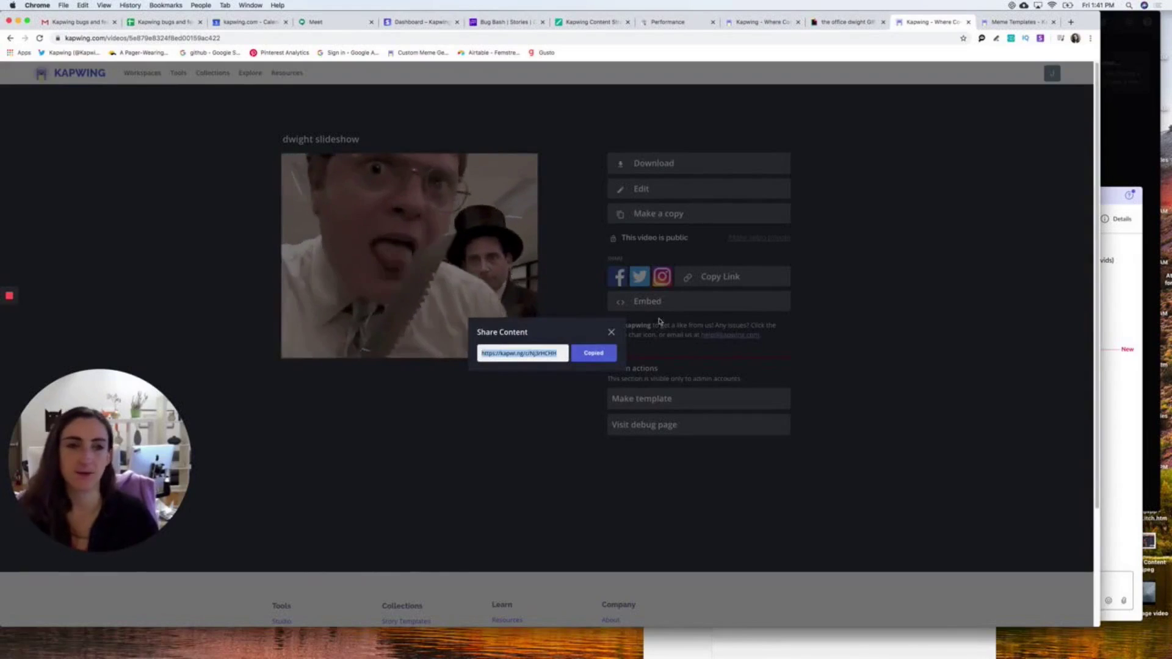
click(612, 332)
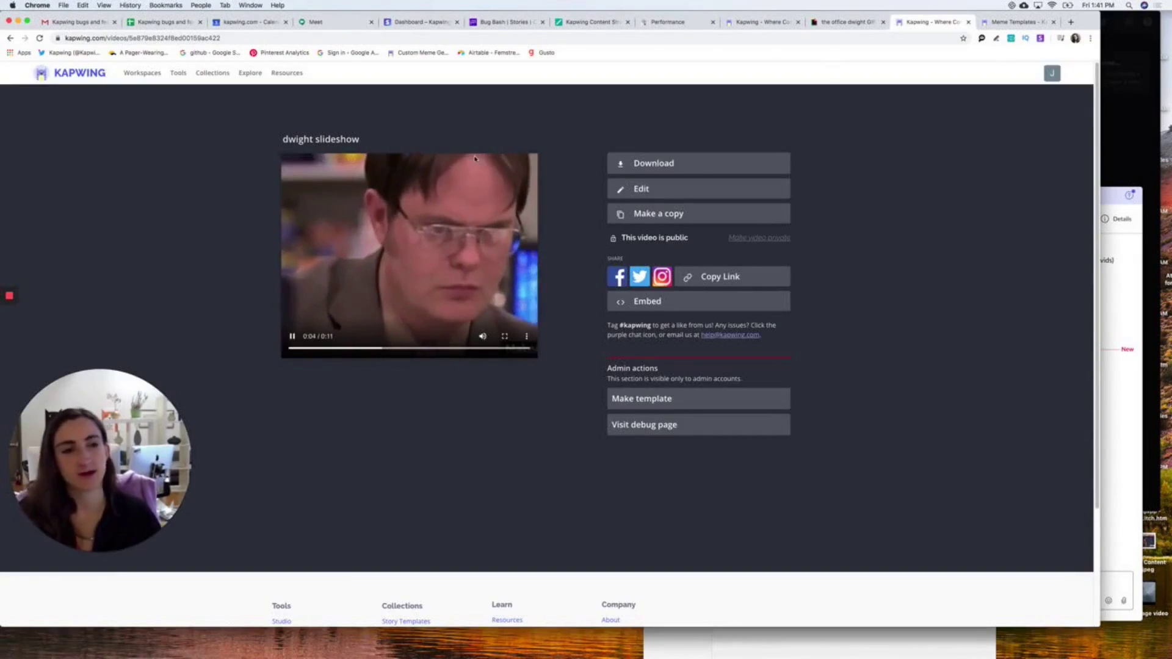